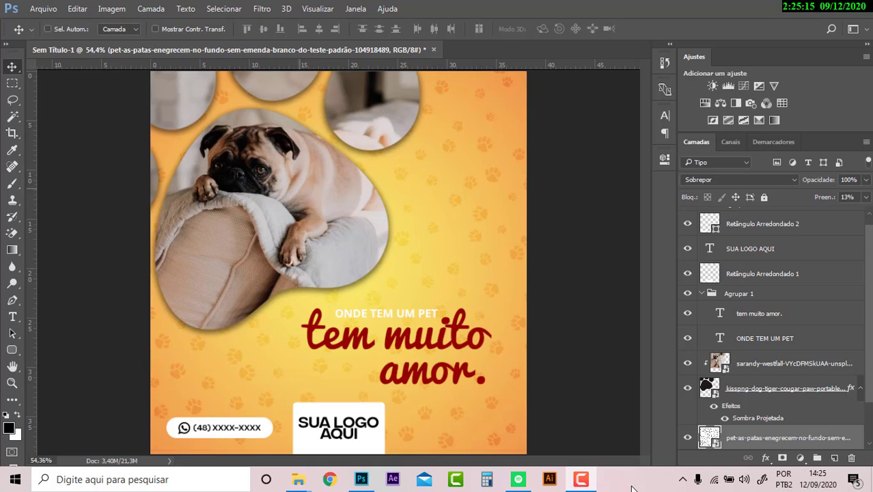
Step: Create a blank white 1080 × 1100 px document from the Personalizado preset and fit it on screen
{"action": "left_click", "coordinate": [593, 484]}
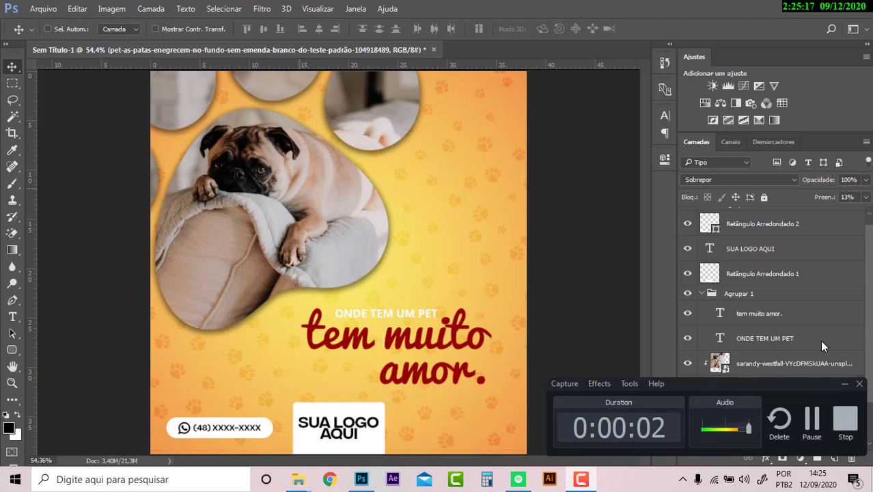
{"action": "left_click", "coordinate": [845, 385]}
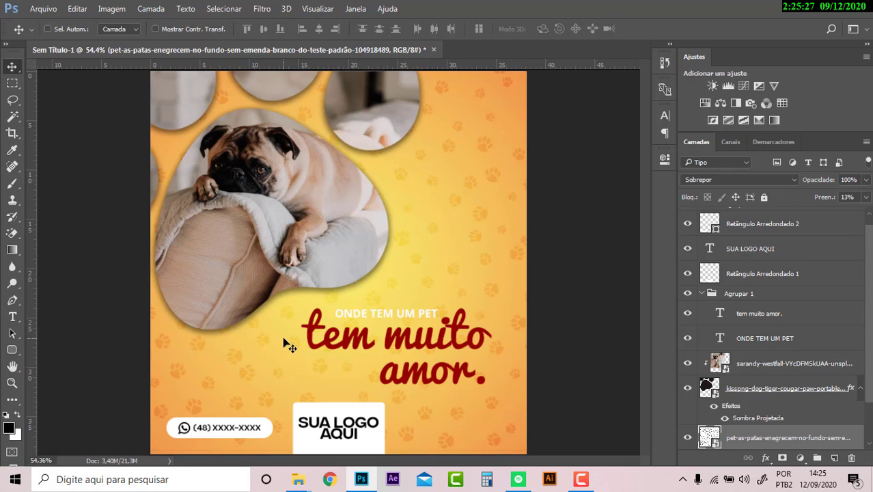
{"action": "left_click", "coordinate": [581, 480]}
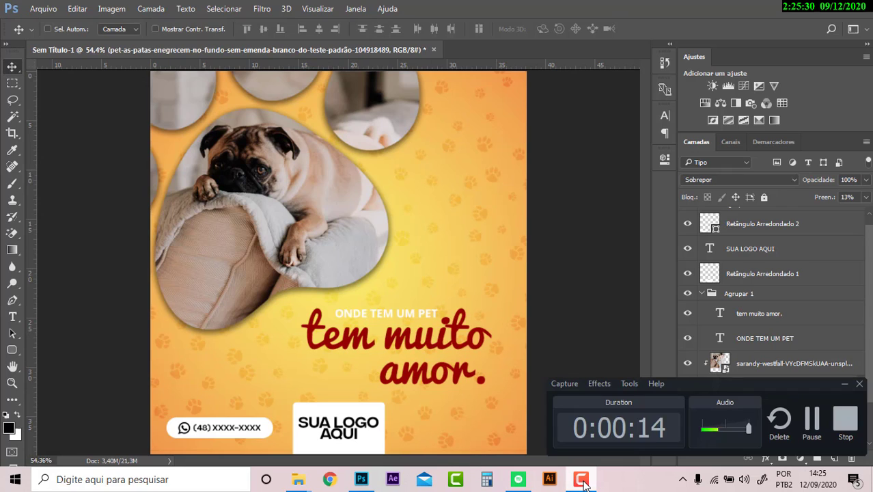
{"action": "left_click", "coordinate": [845, 384]}
{"action": "left_click", "coordinate": [46, 9]}
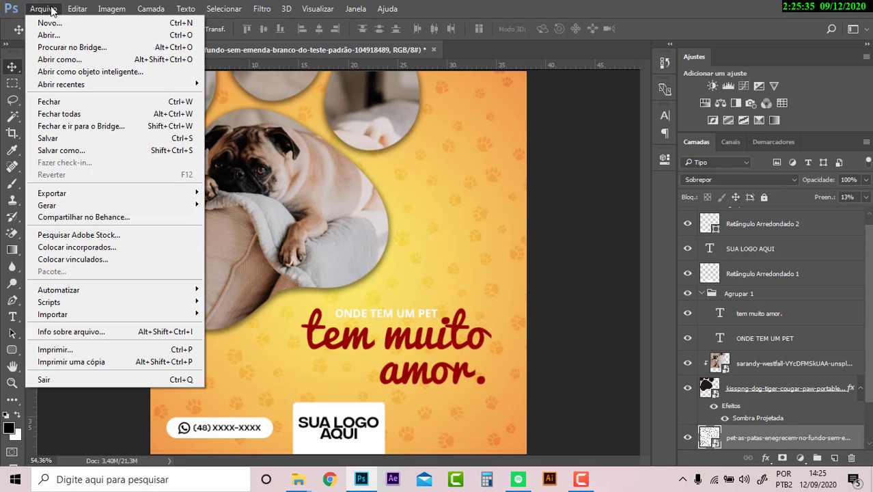
{"action": "left_click", "coordinate": [68, 24]}
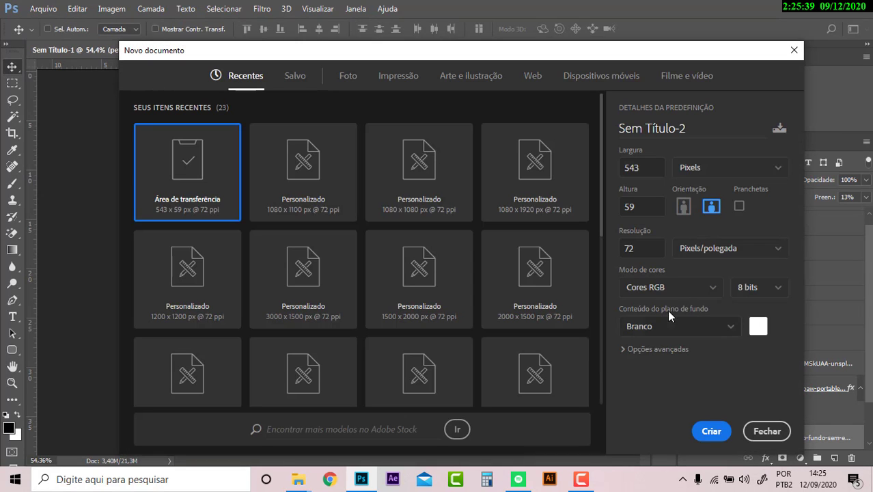
{"action": "left_click", "coordinate": [316, 194]}
{"action": "left_click", "coordinate": [712, 431]}
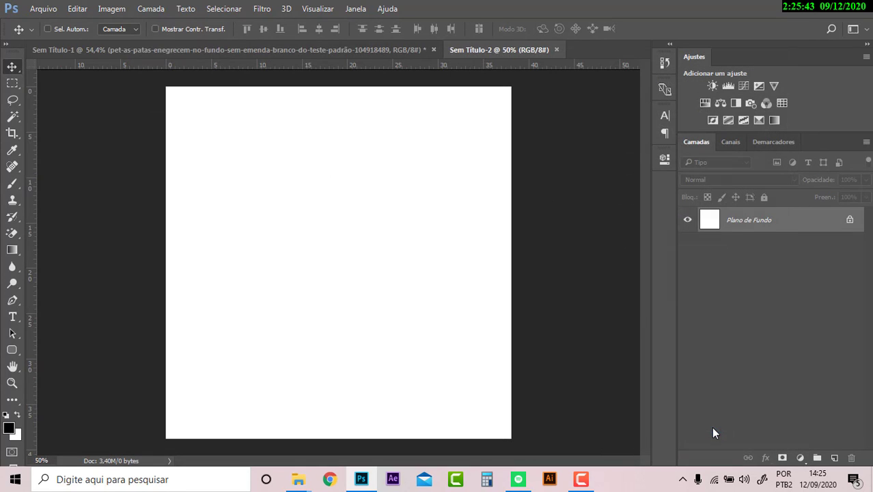
{"action": "key", "text": "ctrl+0"}
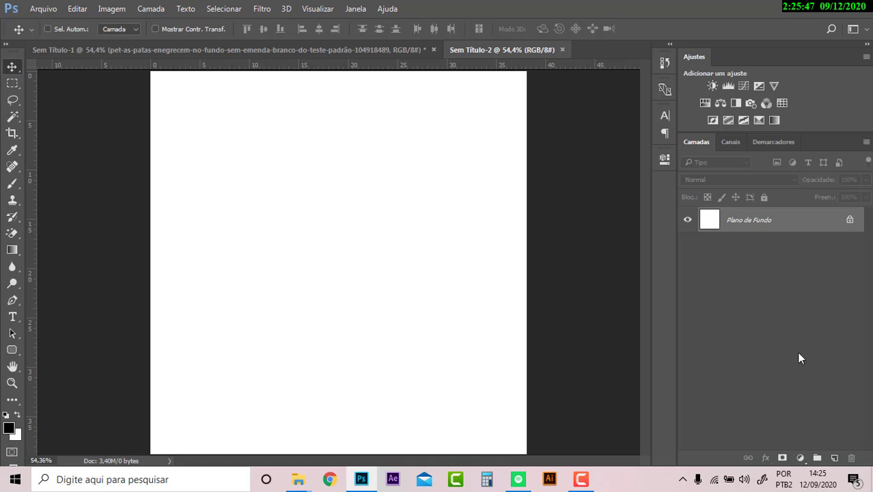
Step: Add a reversed radial gradient fill layer using the Advent Children orange-yellow preset
{"action": "left_click", "coordinate": [798, 457]}
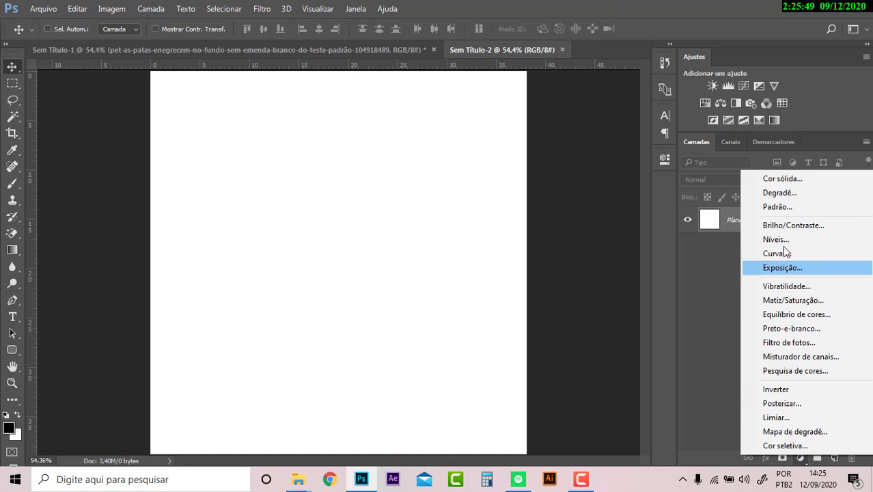
{"action": "left_click", "coordinate": [795, 195]}
{"action": "left_click", "coordinate": [576, 223]}
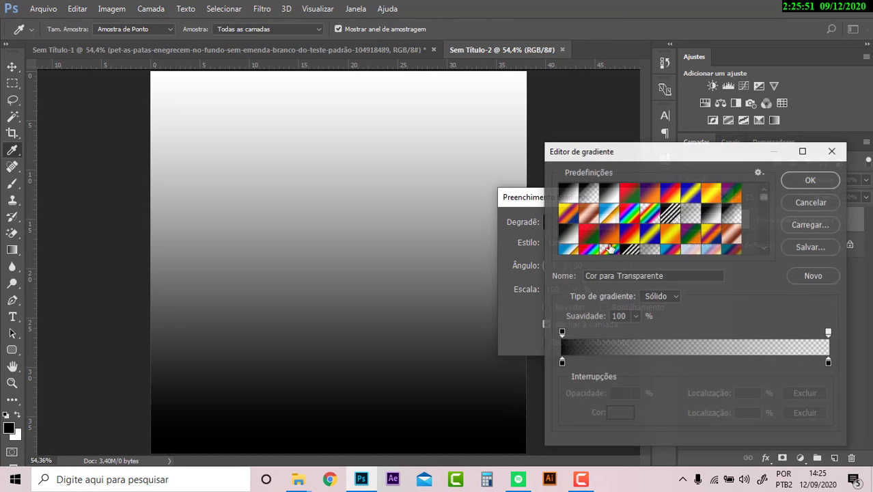
{"action": "scroll", "coordinate": [670, 220], "scroll_direction": "down", "scroll_amount": 1}
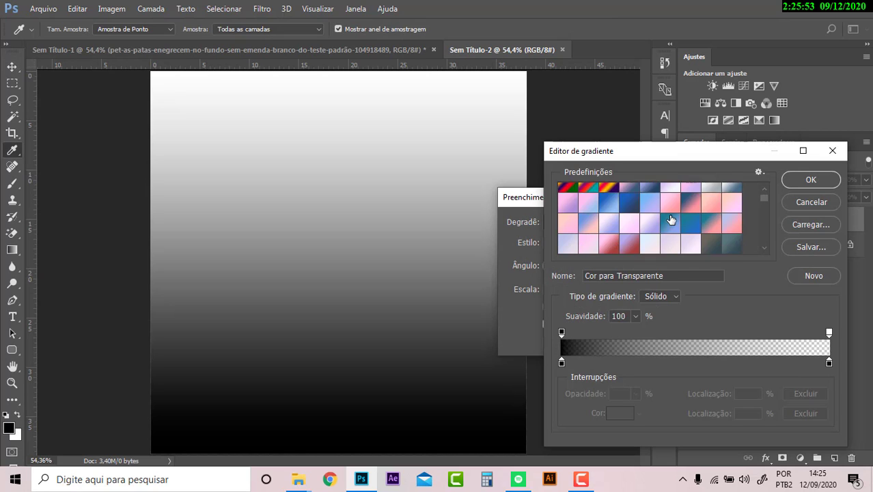
{"action": "scroll", "coordinate": [670, 220], "scroll_direction": "down", "scroll_amount": 2}
{"action": "scroll", "coordinate": [670, 220], "scroll_direction": "down", "scroll_amount": 1}
{"action": "left_click", "coordinate": [692, 218]}
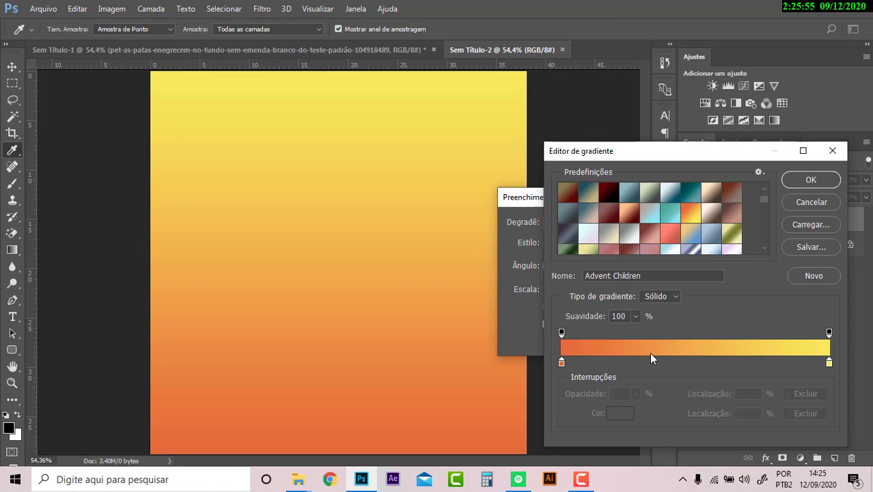
{"action": "left_click", "coordinate": [790, 188]}
{"action": "left_click", "coordinate": [571, 243]}
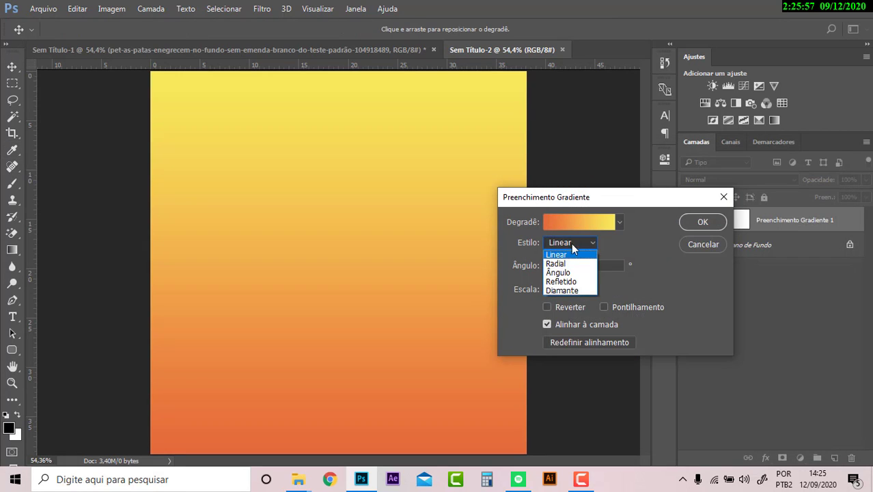
{"action": "left_click", "coordinate": [557, 264]}
{"action": "left_click", "coordinate": [547, 307]}
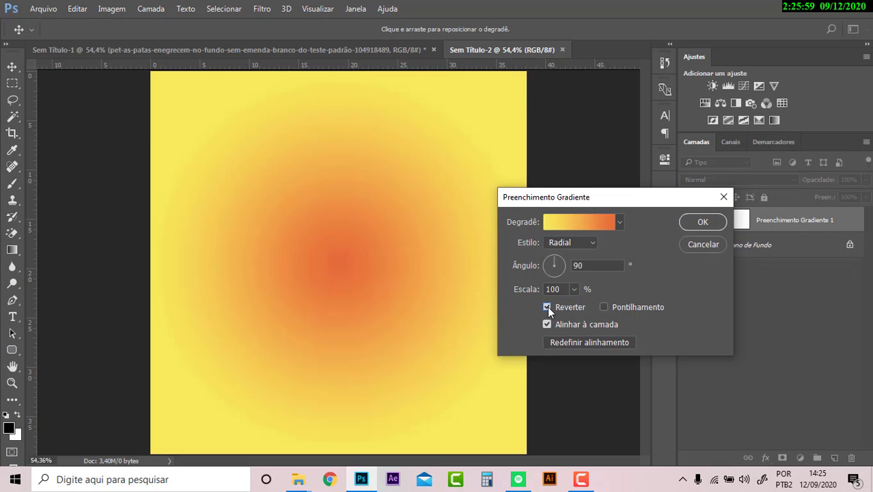
{"action": "left_click", "coordinate": [689, 226]}
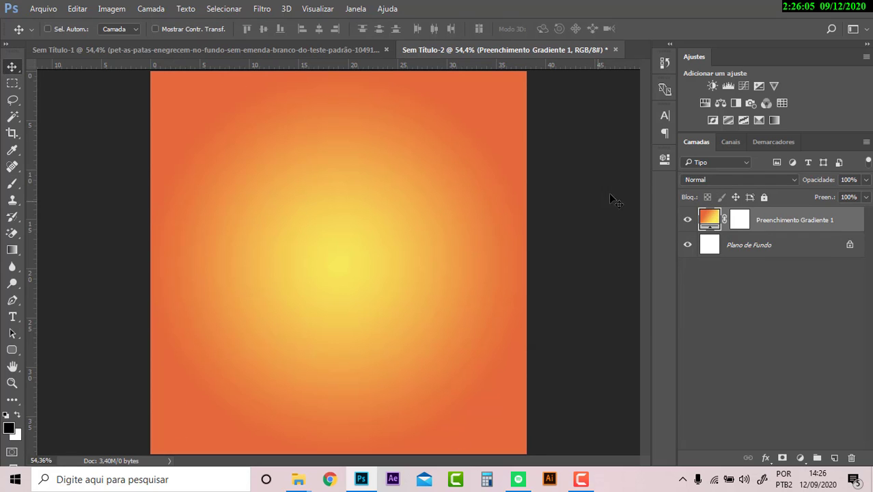
Step: Adjust the gradient's orange and yellow stop colours, then delete the gradient fill layer
{"action": "double_click", "coordinate": [713, 220]}
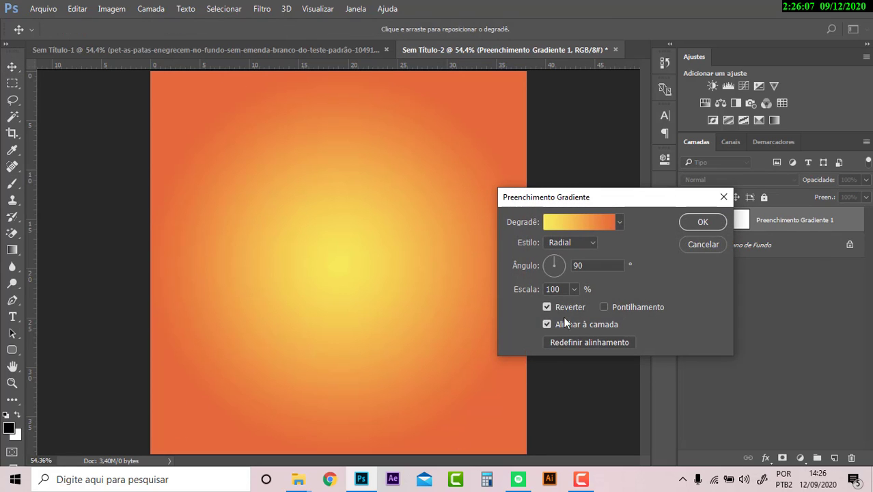
{"action": "left_click", "coordinate": [584, 223]}
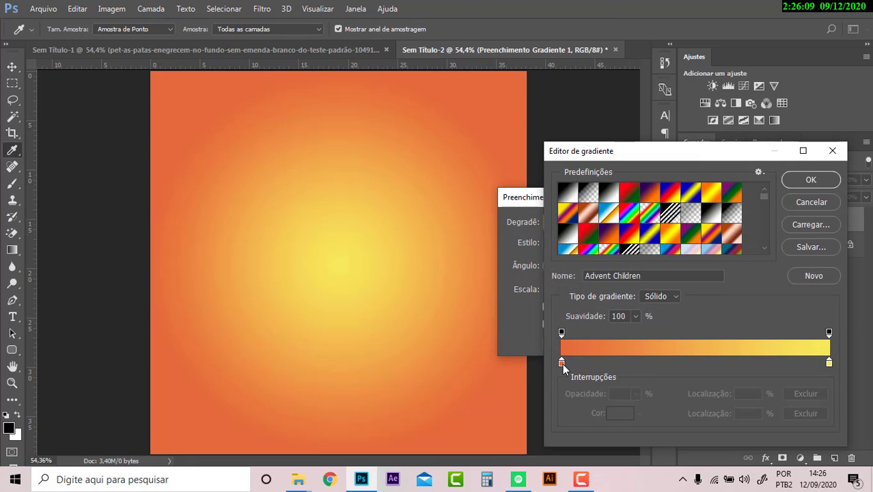
{"action": "left_click", "coordinate": [563, 364]}
{"action": "left_click", "coordinate": [620, 413]}
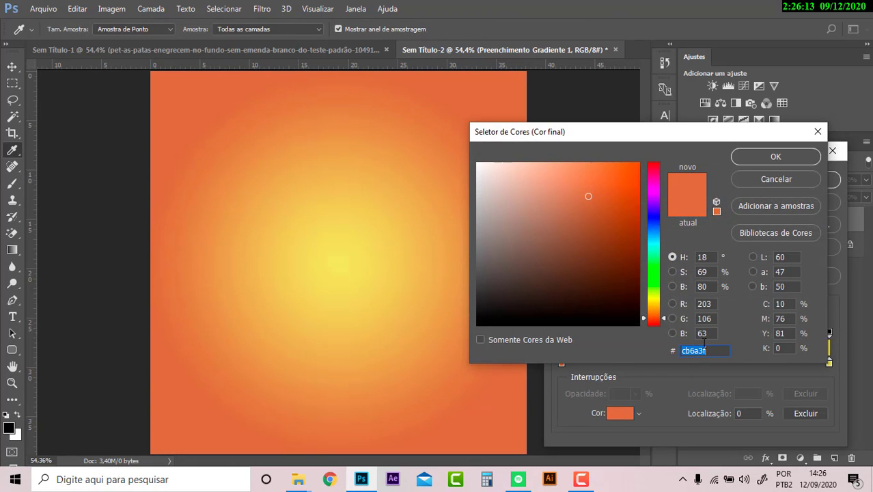
{"action": "left_click", "coordinate": [778, 155]}
{"action": "left_click", "coordinate": [829, 363]}
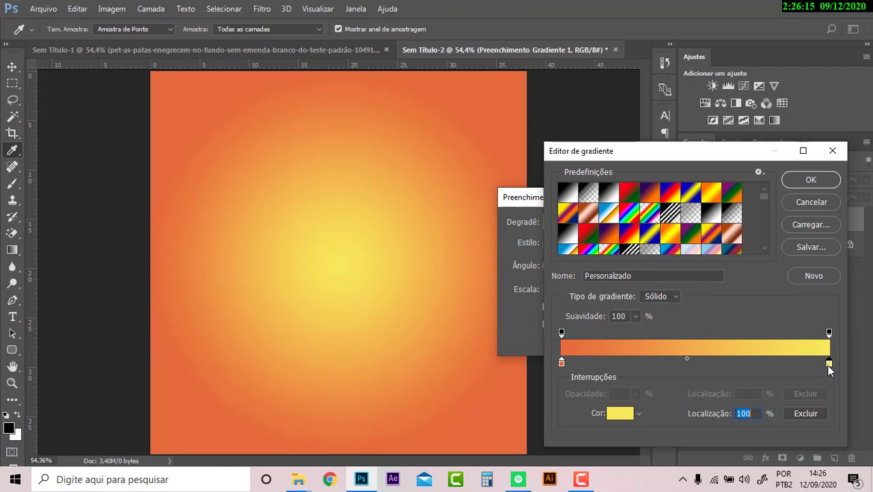
{"action": "left_click", "coordinate": [620, 413]}
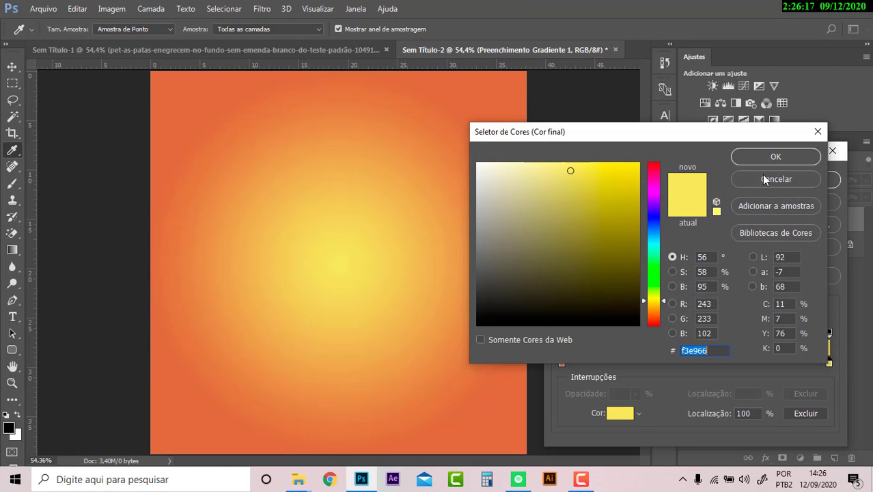
{"action": "left_click", "coordinate": [764, 156]}
{"action": "left_click", "coordinate": [809, 180]}
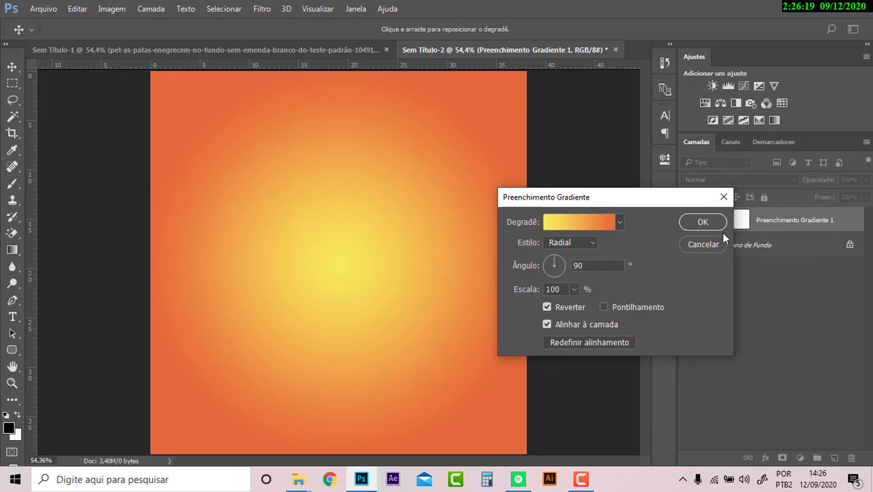
{"action": "left_click", "coordinate": [722, 229]}
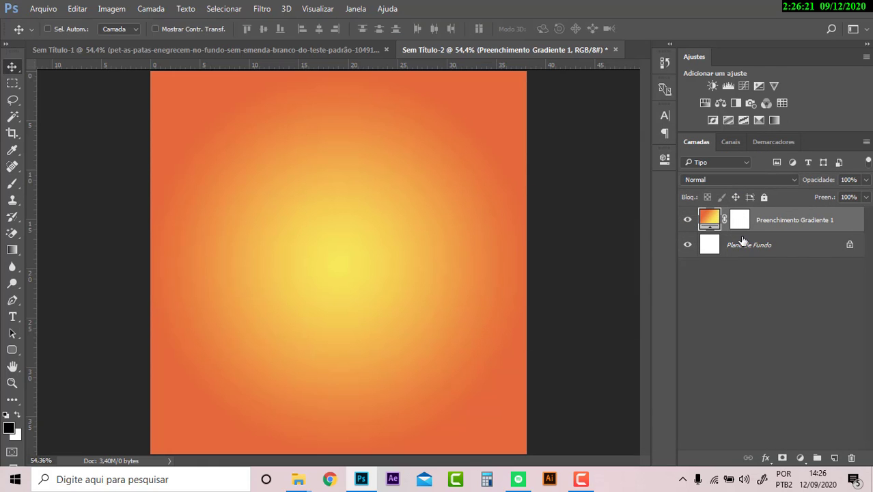
{"action": "key", "text": "Delete"}
Step: Add a new gradient fill layer with the black-to-white preset
{"action": "left_click", "coordinate": [800, 458]}
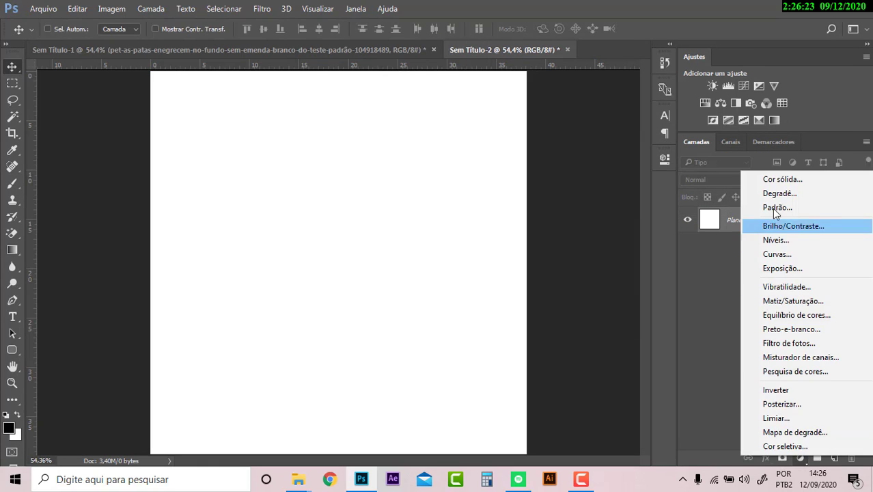
{"action": "left_click", "coordinate": [771, 195]}
{"action": "left_click", "coordinate": [579, 228]}
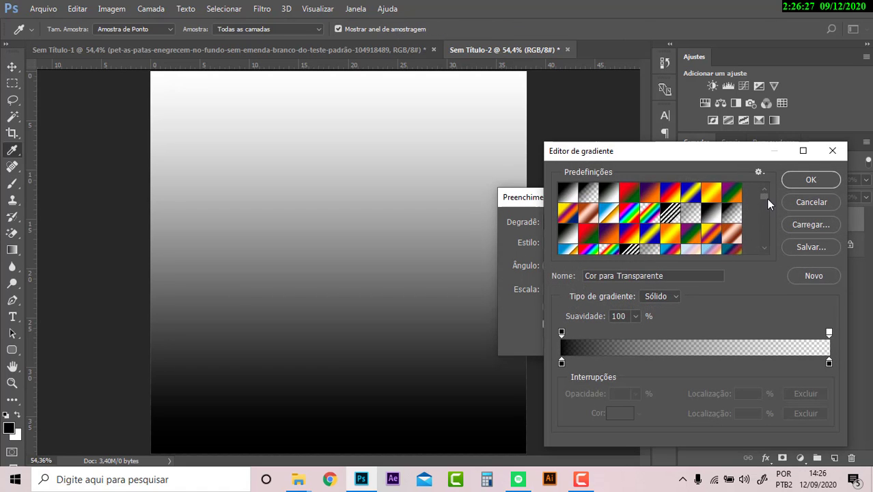
{"action": "left_click_drag", "start_coordinate": [766, 198], "coordinate": [756, 188]}
{"action": "left_click_drag", "start_coordinate": [766, 197], "coordinate": [762, 189]}
{"action": "left_click", "coordinate": [567, 196]}
{"action": "left_click", "coordinate": [811, 180]}
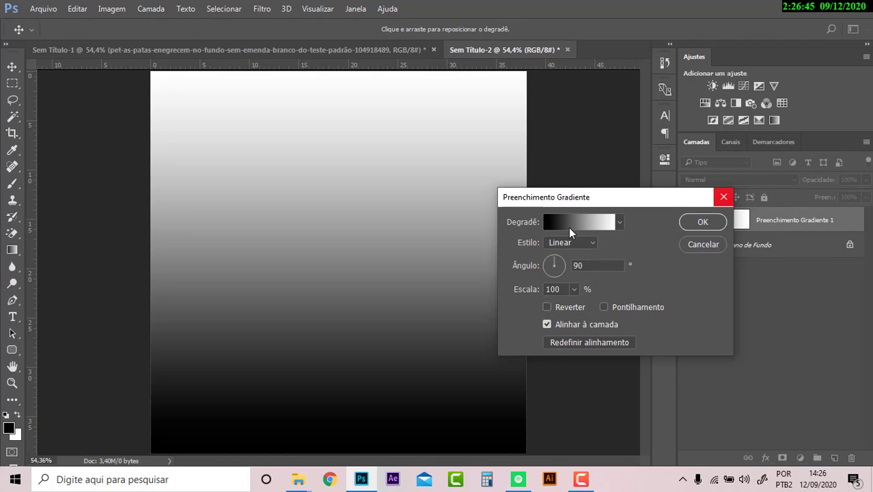
{"action": "left_click", "coordinate": [569, 227]}
{"action": "left_click", "coordinate": [811, 180]}
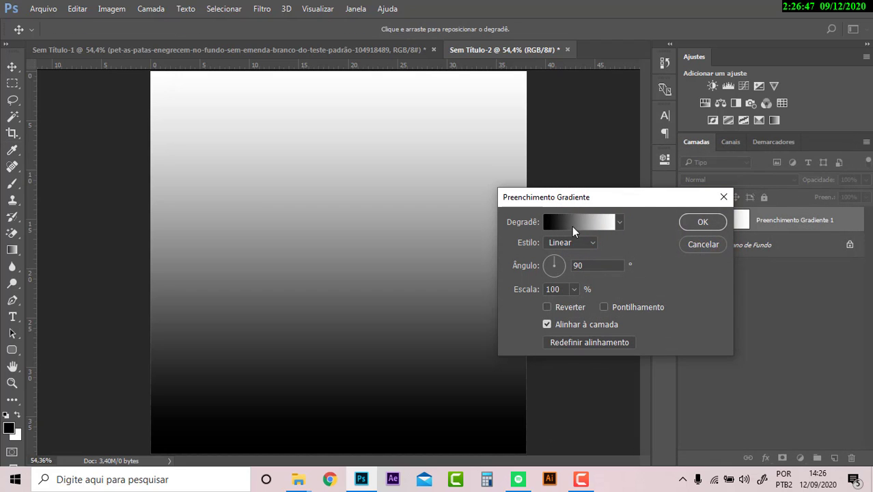
Step: Try recolouring the black stop with a typed code (#postoar), then close the Gradient Editor
{"action": "left_click", "coordinate": [572, 225]}
{"action": "left_click", "coordinate": [562, 362]}
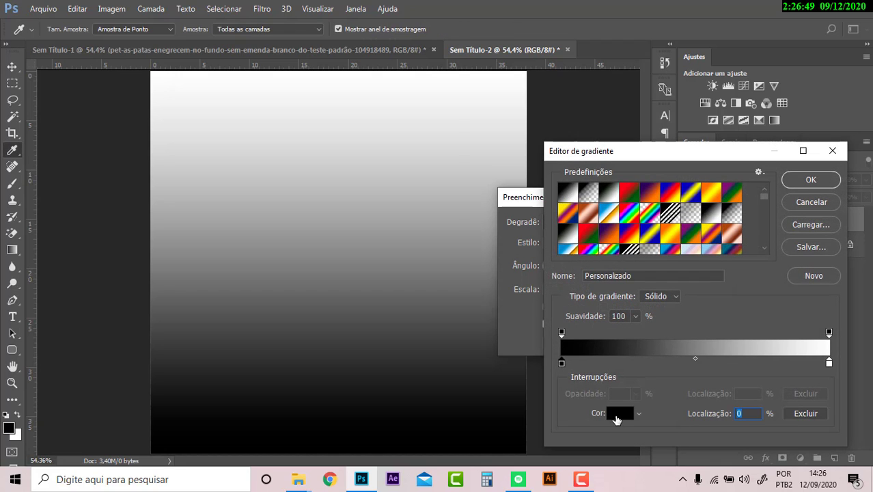
{"action": "left_click", "coordinate": [620, 413]}
{"action": "type", "text": "#postoar"}
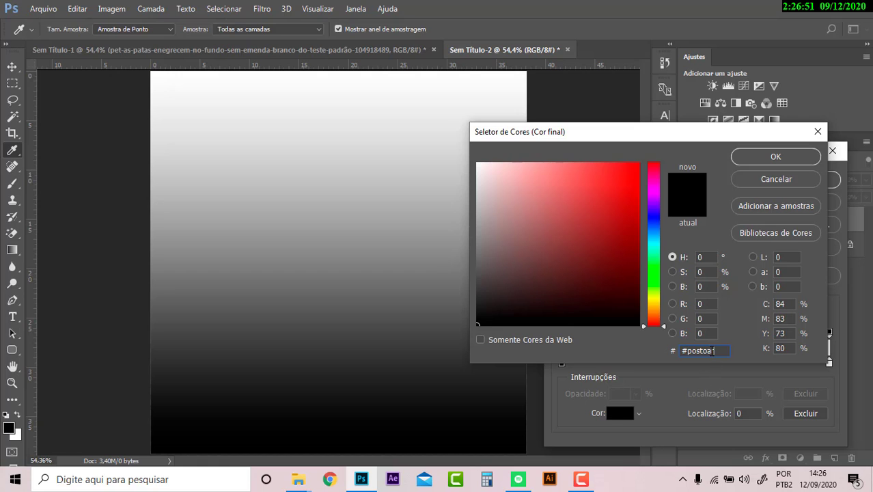
{"action": "left_click_drag", "start_coordinate": [711, 350], "coordinate": [628, 350]}
{"action": "left_click", "coordinate": [777, 179]}
{"action": "left_click", "coordinate": [809, 203]}
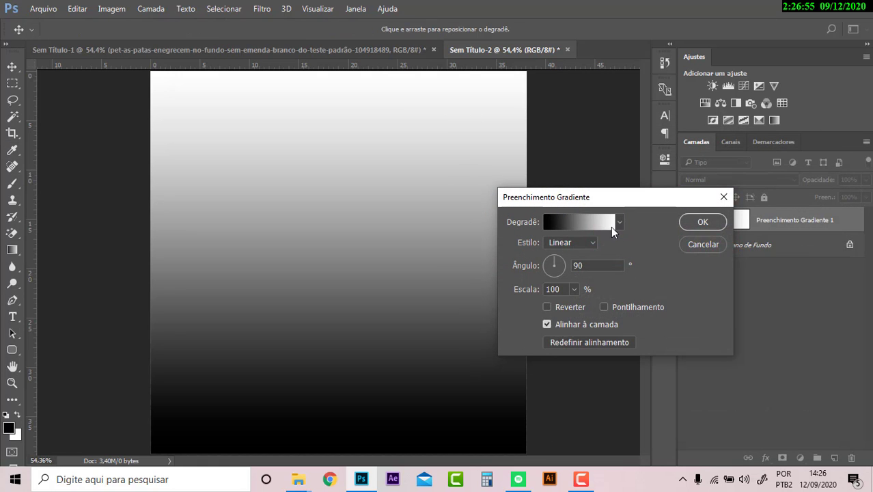
Step: Switch to the Advent Children gradient and set its orange and yellow end stop colours
{"action": "left_click", "coordinate": [605, 222]}
{"action": "scroll", "coordinate": [674, 220], "scroll_direction": "down", "scroll_amount": 2}
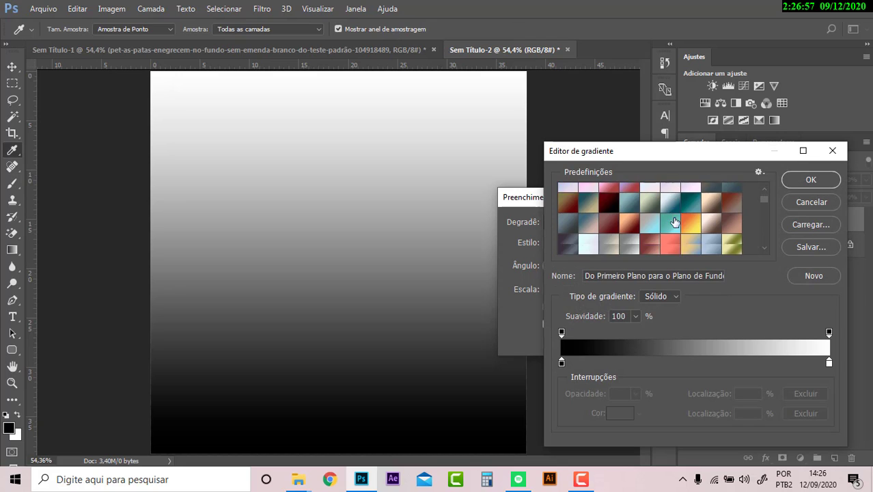
{"action": "scroll", "coordinate": [675, 220], "scroll_direction": "down", "scroll_amount": 1}
{"action": "left_click", "coordinate": [691, 203]}
{"action": "left_click", "coordinate": [561, 363]}
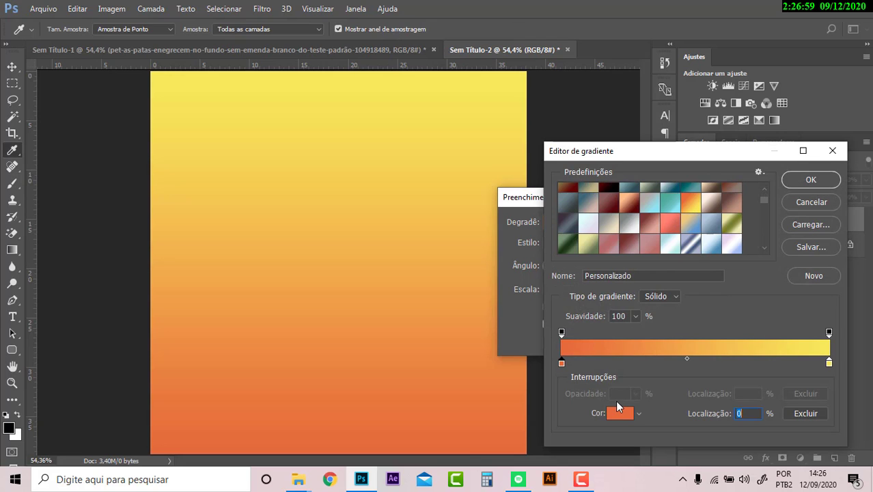
{"action": "left_click", "coordinate": [620, 413]}
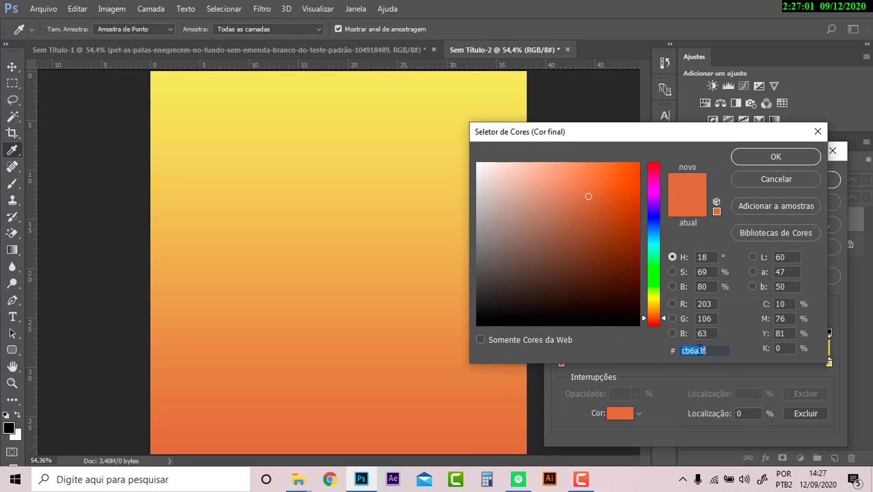
{"action": "left_click", "coordinate": [776, 156]}
{"action": "left_click", "coordinate": [829, 362]}
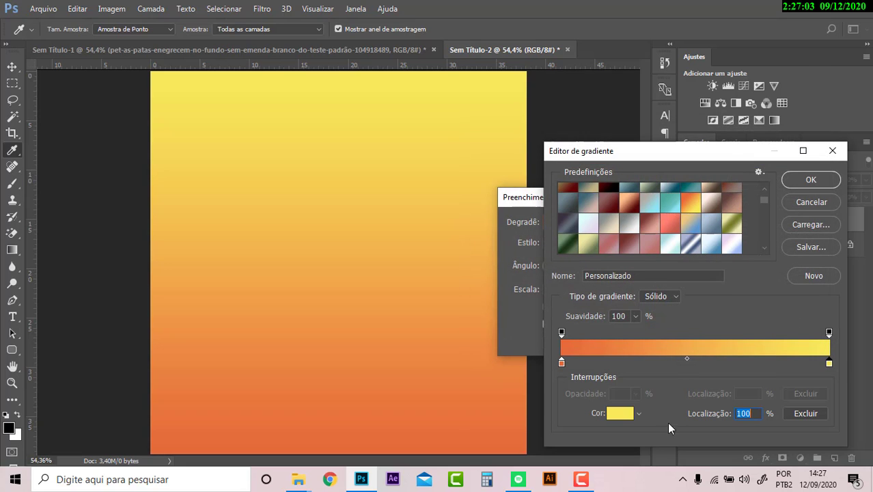
{"action": "left_click", "coordinate": [626, 416]}
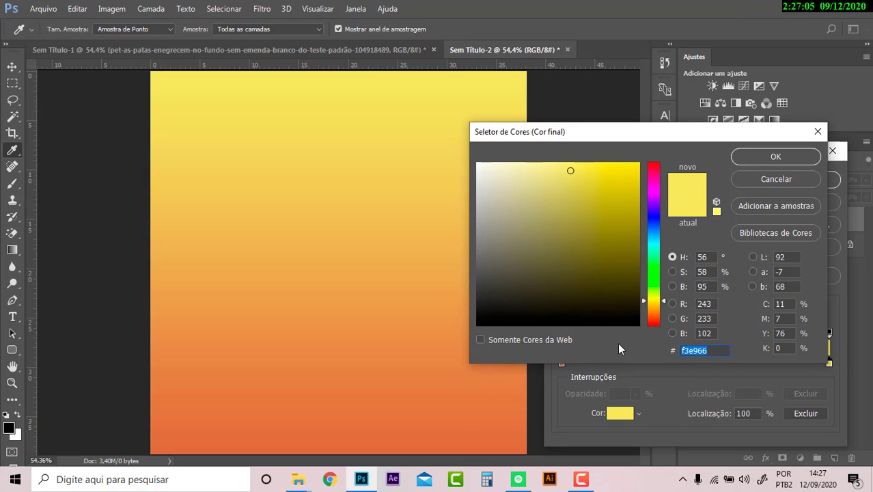
{"action": "left_click", "coordinate": [776, 157]}
{"action": "left_click", "coordinate": [803, 180]}
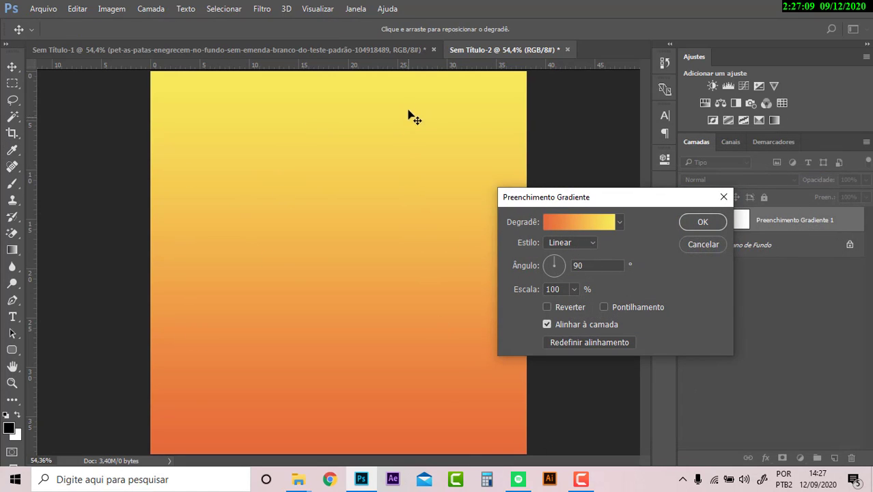
Step: Make the gradient Radial, reversed, at 185% scale, and commit the fill
{"action": "left_click", "coordinate": [557, 241]}
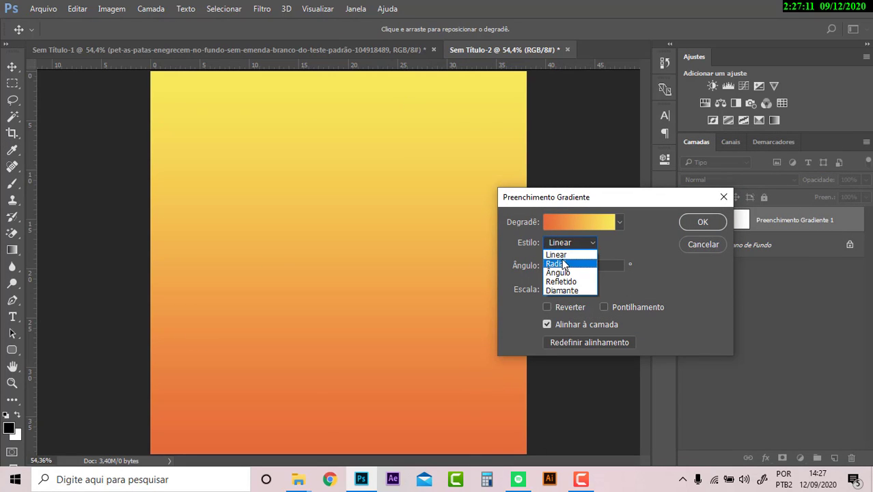
{"action": "left_click", "coordinate": [563, 258]}
{"action": "left_click", "coordinate": [547, 307]}
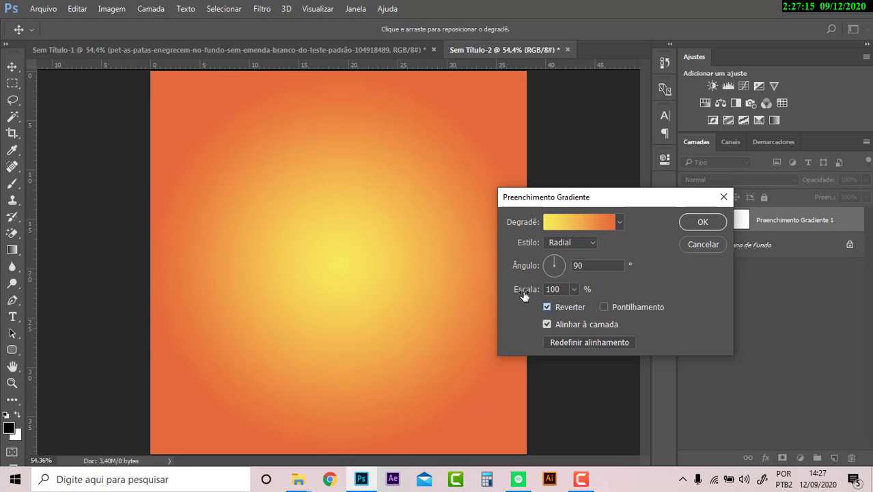
{"action": "left_click_drag", "start_coordinate": [524, 294], "coordinate": [529, 292]}
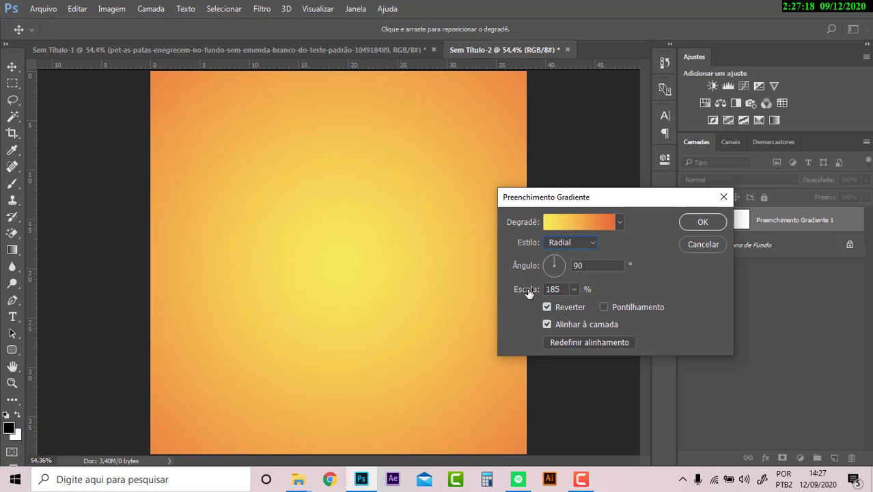
{"action": "left_click", "coordinate": [704, 222]}
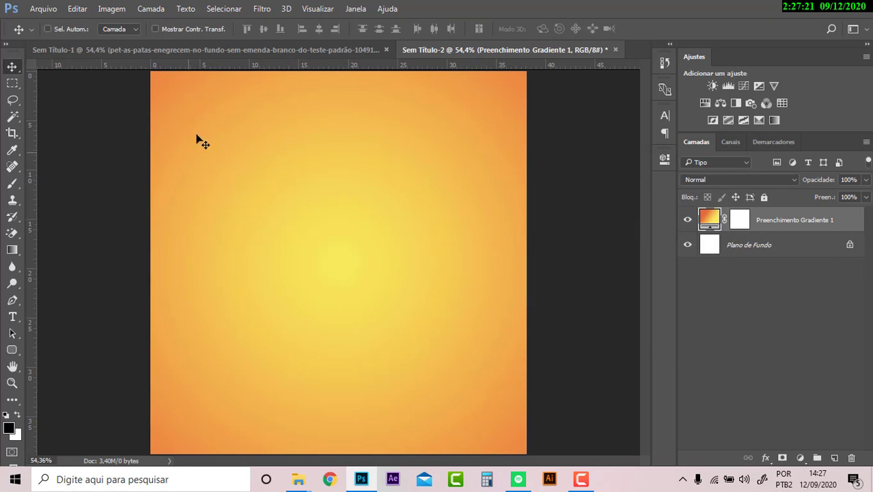
Step: Switch to the finished pug post Sem Título-1, toggle the panels, and select its paw layer
{"action": "left_click", "coordinate": [268, 50]}
{"action": "key", "text": "Tab"}
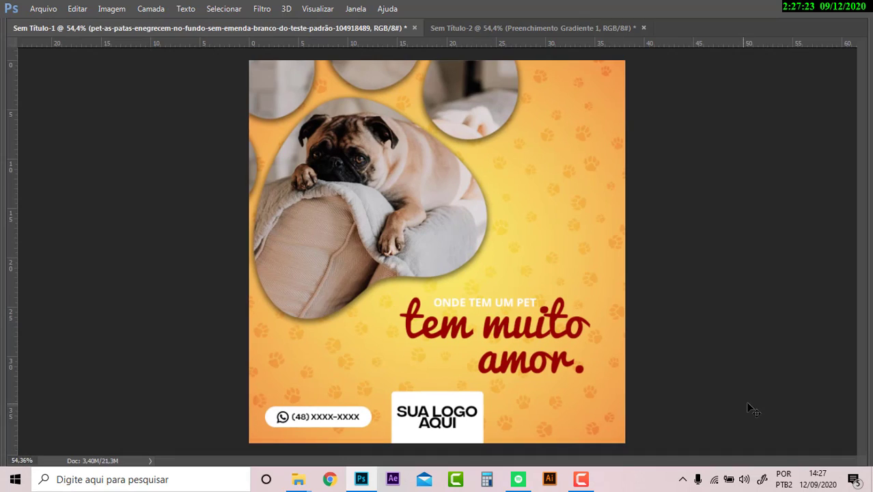
{"action": "key", "text": "Tab"}
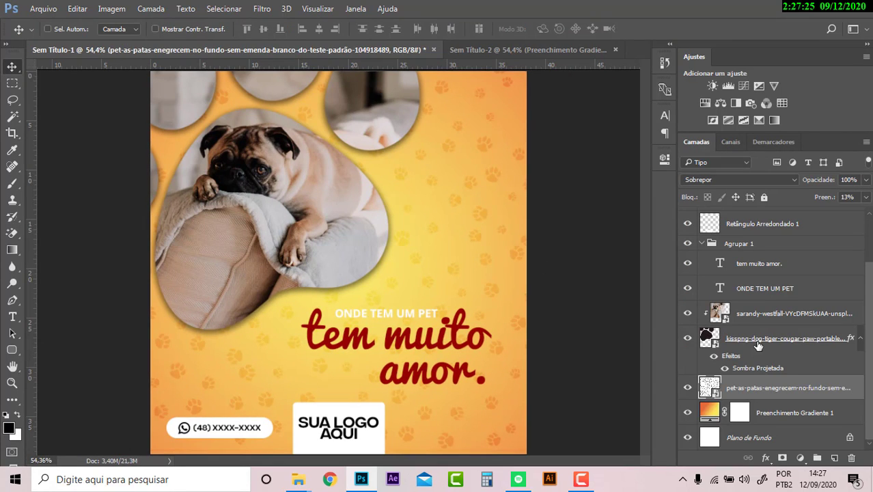
{"action": "left_click", "coordinate": [755, 340]}
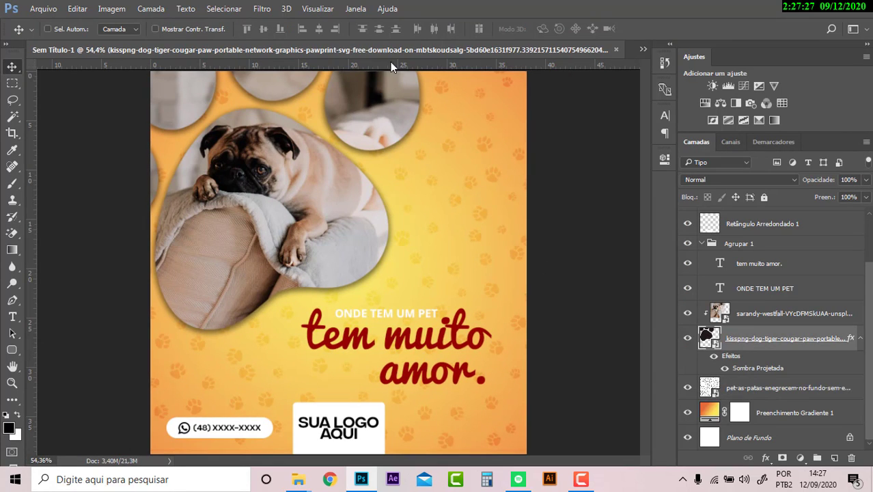
{"action": "left_click", "coordinate": [640, 50]}
{"action": "left_click", "coordinate": [49, 51]}
{"action": "scroll", "coordinate": [259, 90], "scroll_direction": "down", "scroll_amount": 3}
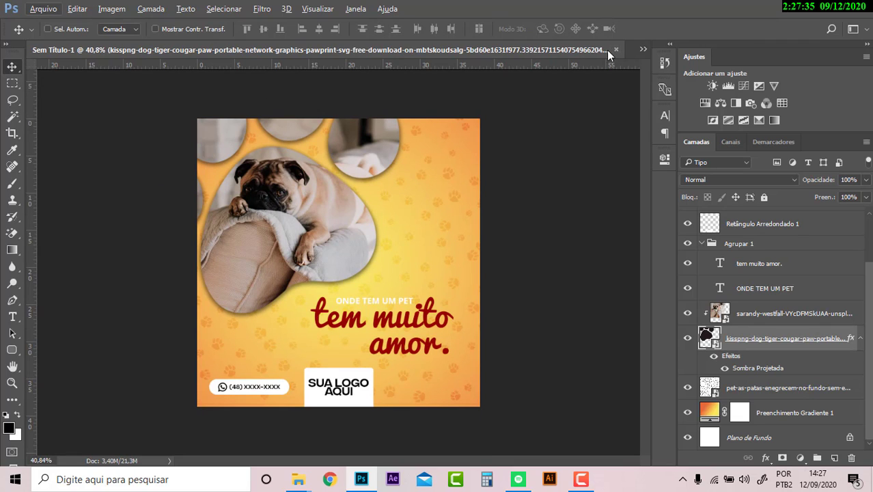
{"action": "left_click", "coordinate": [643, 49]}
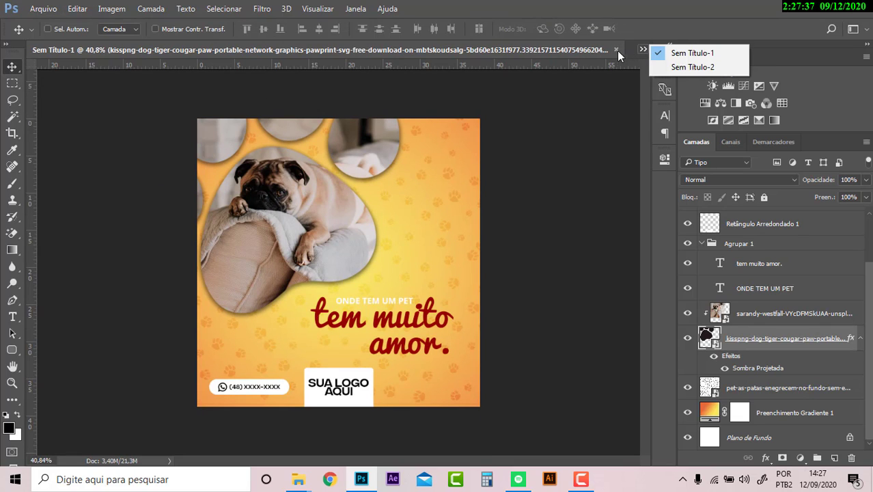
Step: Rename Sem Título-1's paw layer to Z and return to Sem Título-2
{"action": "left_click", "coordinate": [569, 50]}
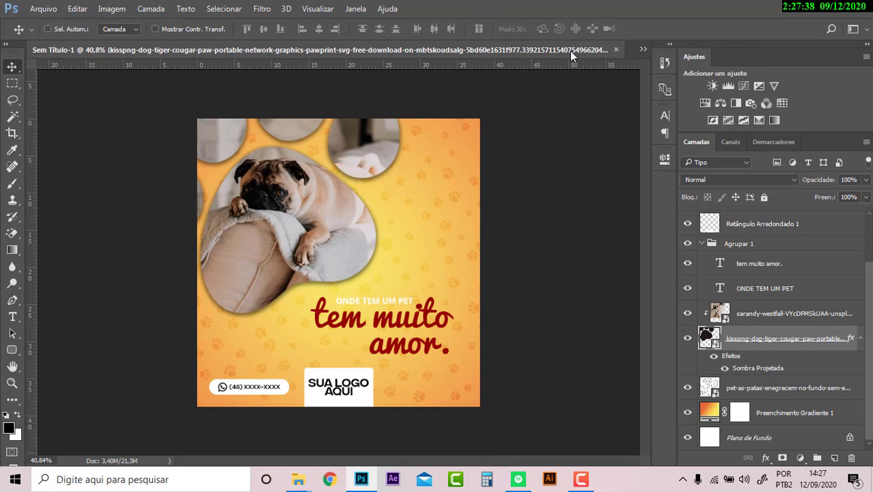
{"action": "double_click", "coordinate": [768, 339]}
{"action": "key", "text": "BackSpace"}
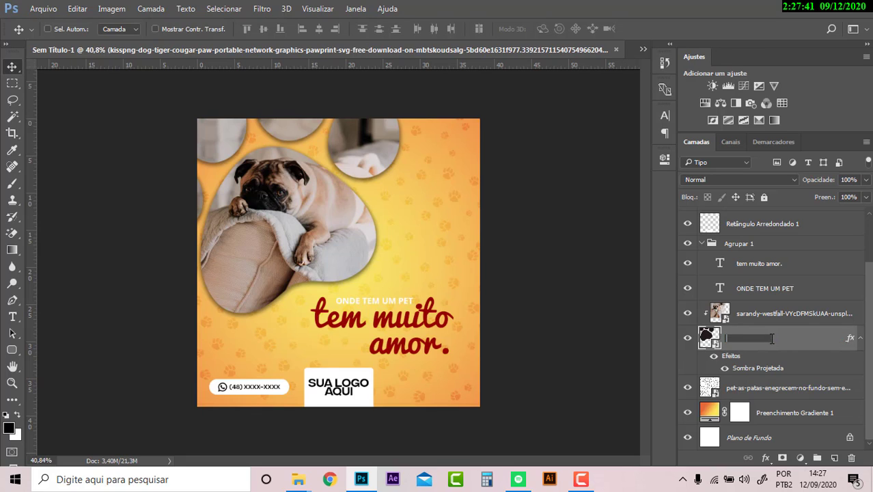
{"action": "type", "text": "z"}
{"action": "key", "text": "Return"}
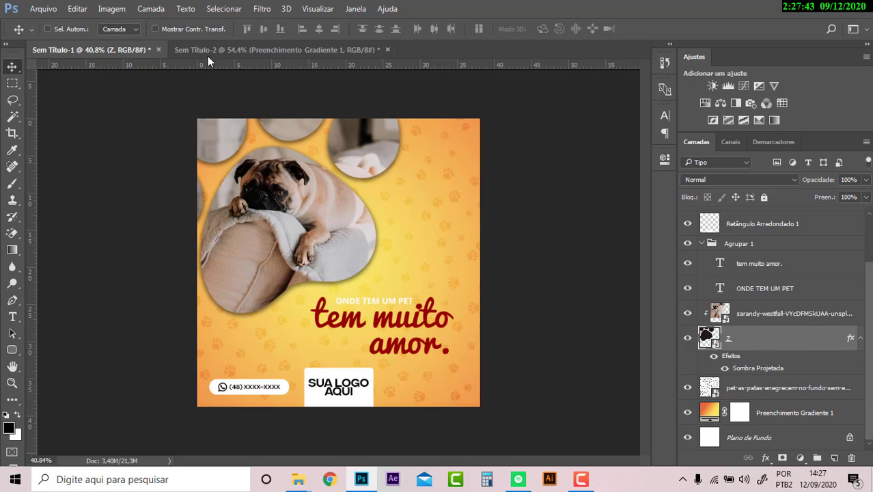
{"action": "left_click", "coordinate": [223, 48]}
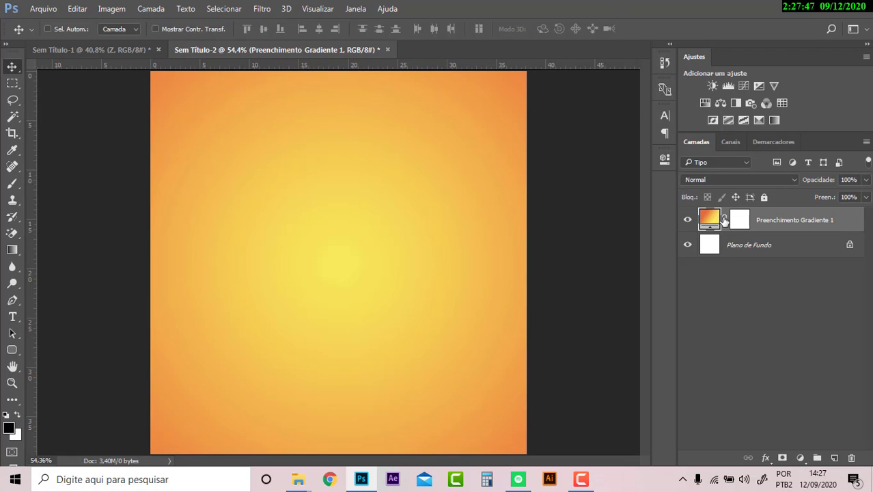
Step: Place the kisspng paw print image from Downloads as an embedded, slightly tilted layer
{"action": "left_click", "coordinate": [43, 8]}
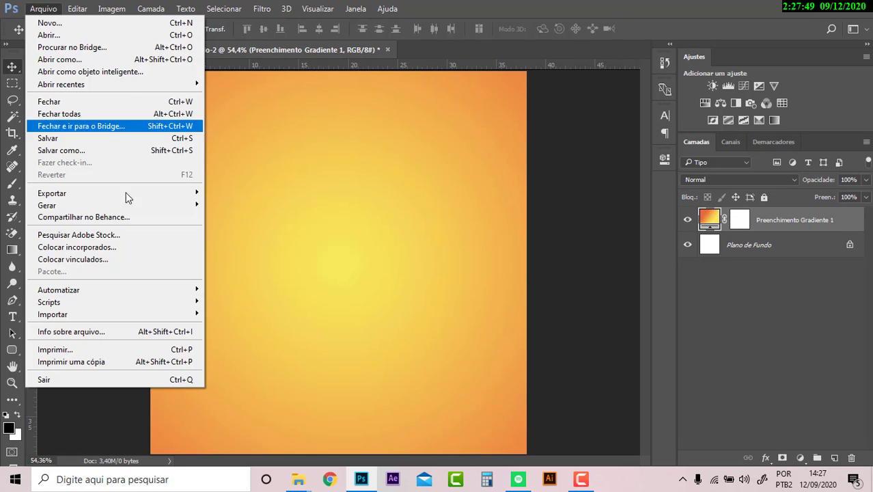
{"action": "left_click", "coordinate": [84, 248]}
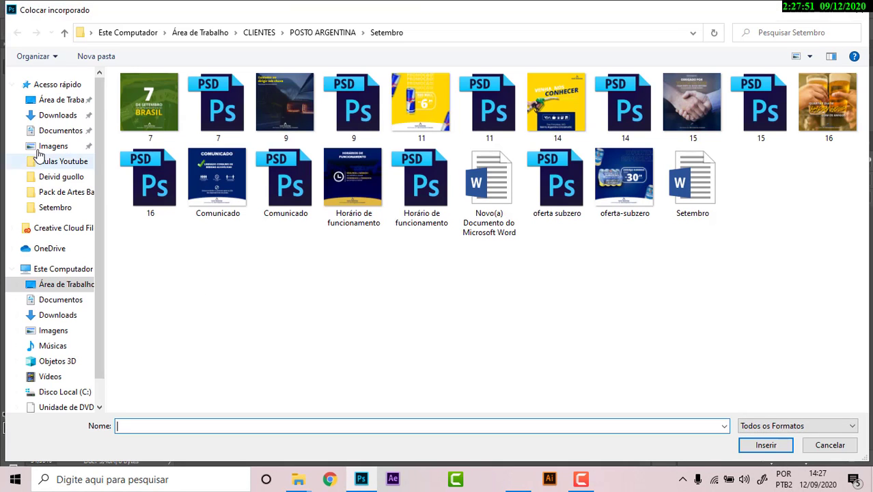
{"action": "left_click", "coordinate": [56, 100]}
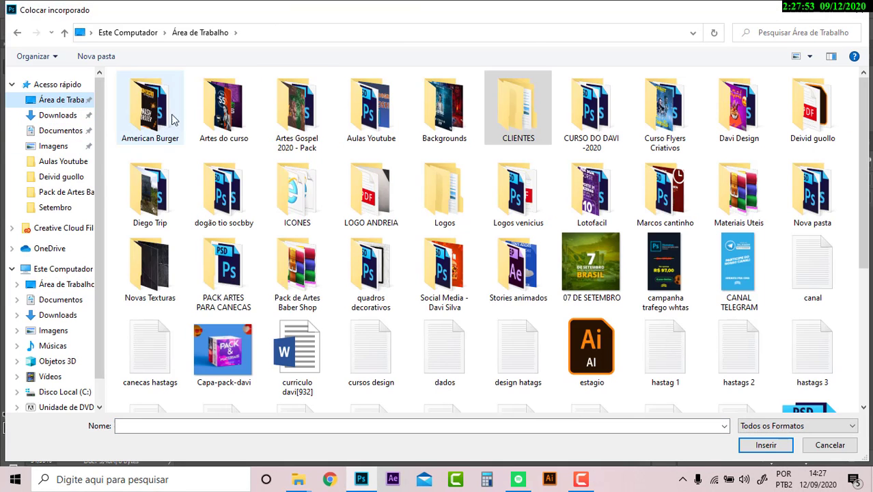
{"action": "left_click", "coordinate": [58, 114]}
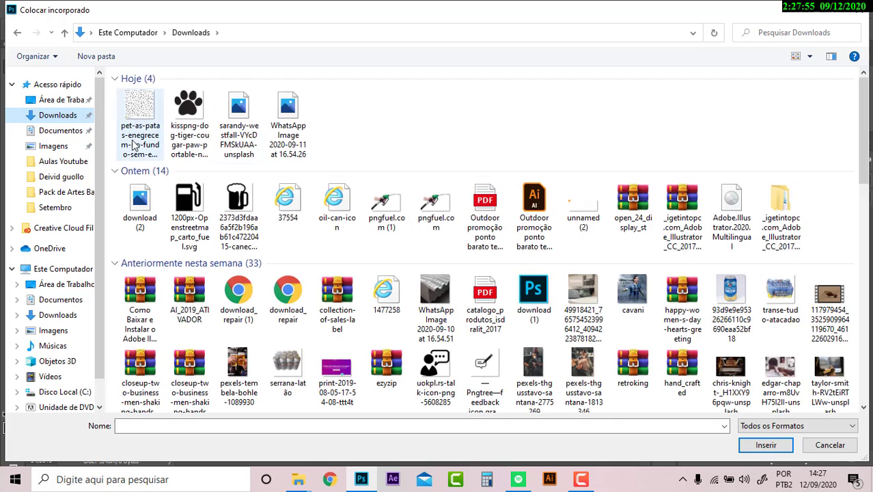
{"action": "left_click", "coordinate": [188, 123]}
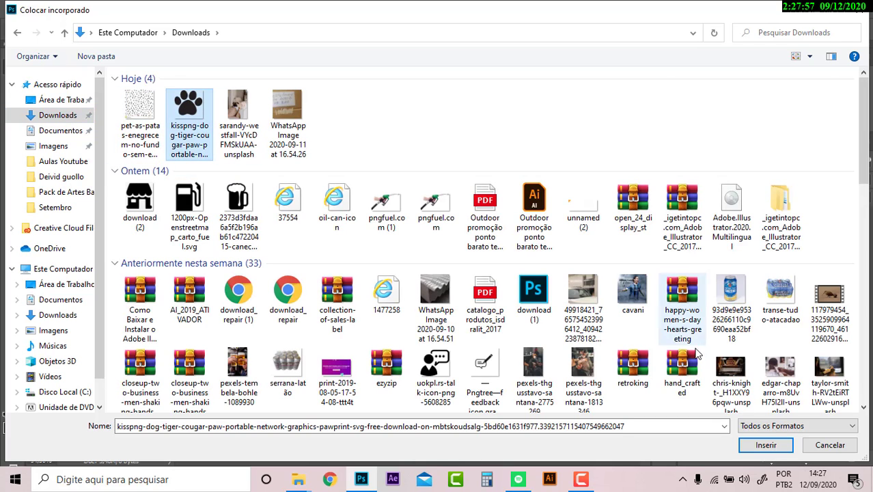
{"action": "left_click", "coordinate": [766, 445]}
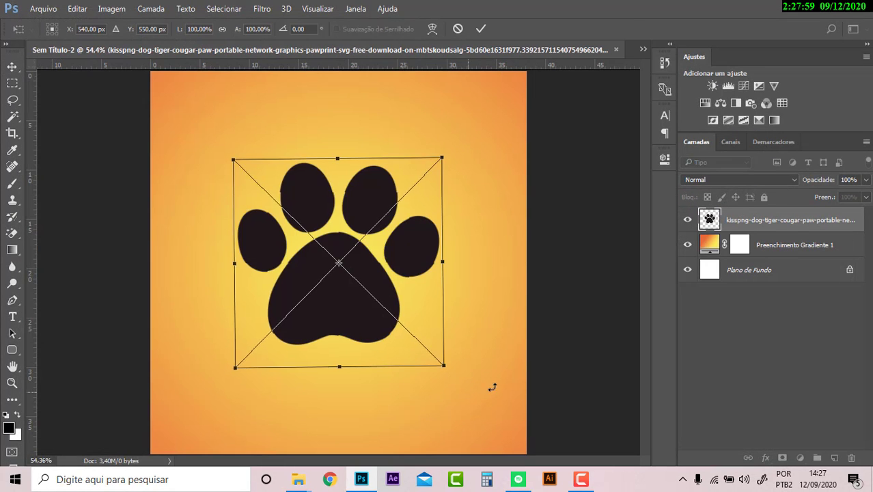
{"action": "mouse_move", "coordinate": [490, 383]}
{"action": "left_mouse_down"}
{"action": "mouse_move", "coordinate": [525, 347]}
{"action": "mouse_move", "coordinate": [456, 360]}
{"action": "mouse_move", "coordinate": [469, 357]}
{"action": "mouse_move", "coordinate": [463, 364]}
{"action": "left_mouse_up"}
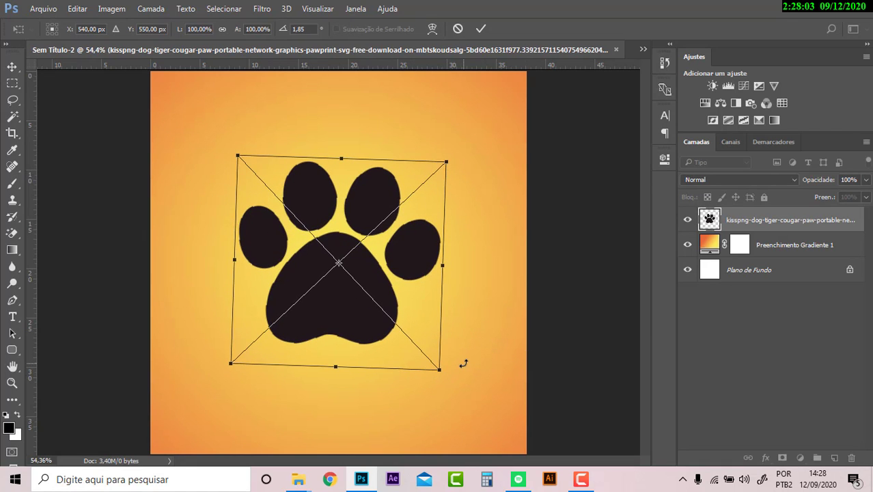
{"action": "key", "text": "Return"}
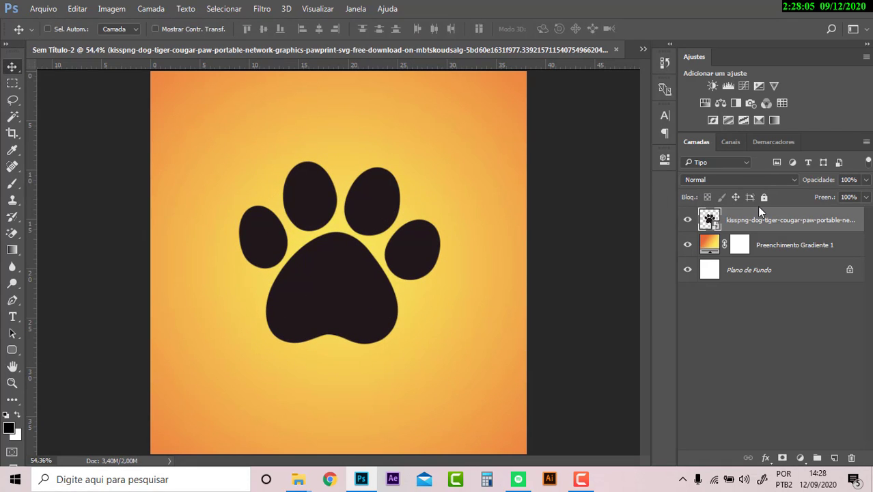
Step: Rotate the paw about -16°, enlarge it to 162% toward the top-left, and name its layer Z
{"action": "key", "text": "ctrl+t"}
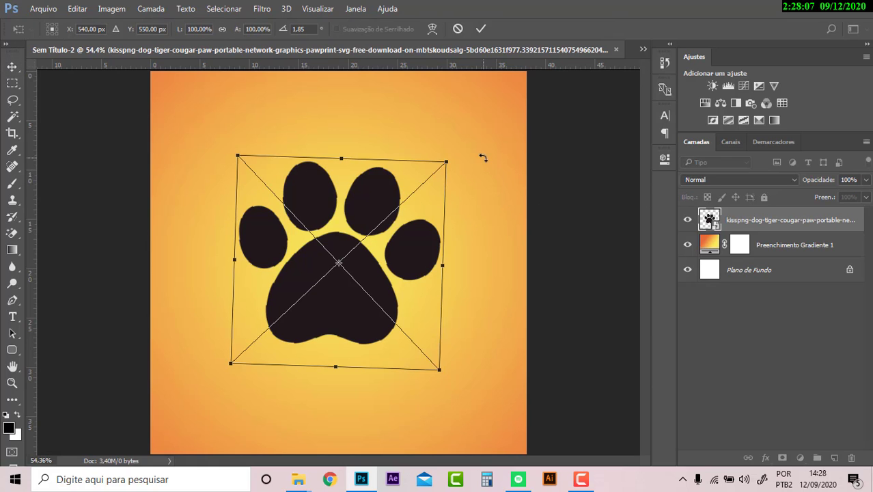
{"action": "mouse_move", "coordinate": [483, 157]}
{"action": "left_mouse_down"}
{"action": "mouse_move", "coordinate": [452, 136]}
{"action": "mouse_move", "coordinate": [472, 127]}
{"action": "left_mouse_up"}
{"action": "mouse_move", "coordinate": [209, 192]}
{"action": "left_mouse_down"}
{"action": "mouse_move", "coordinate": [160, 152]}
{"action": "mouse_move", "coordinate": [47, 102]}
{"action": "left_mouse_up"}
{"action": "left_click_drag", "start_coordinate": [289, 221], "coordinate": [283, 175]}
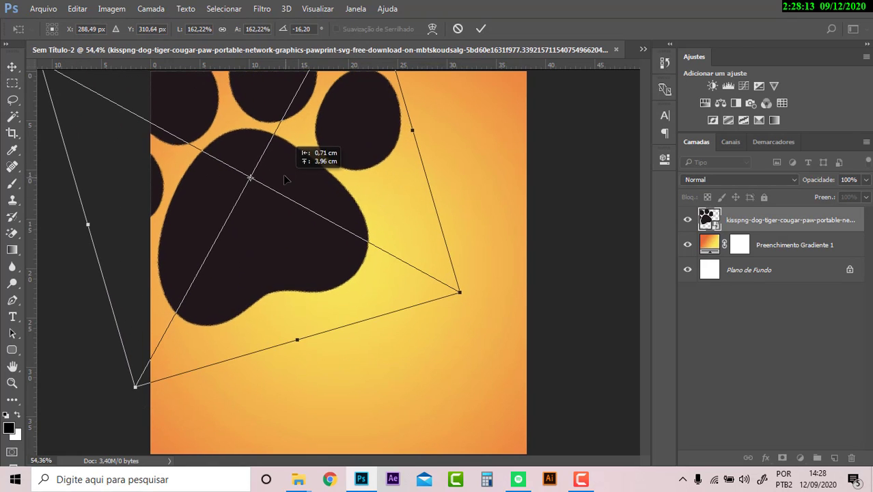
{"action": "key", "text": "Return"}
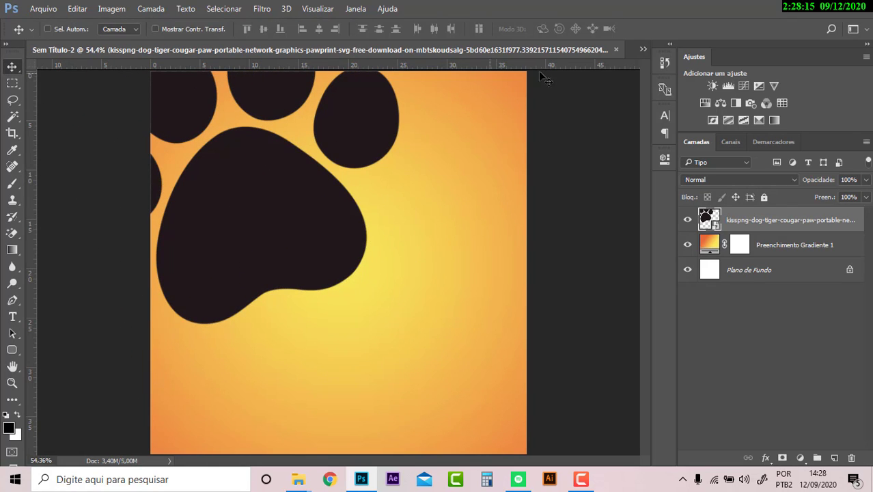
{"action": "double_click", "coordinate": [797, 220]}
{"action": "type", "text": "Z"}
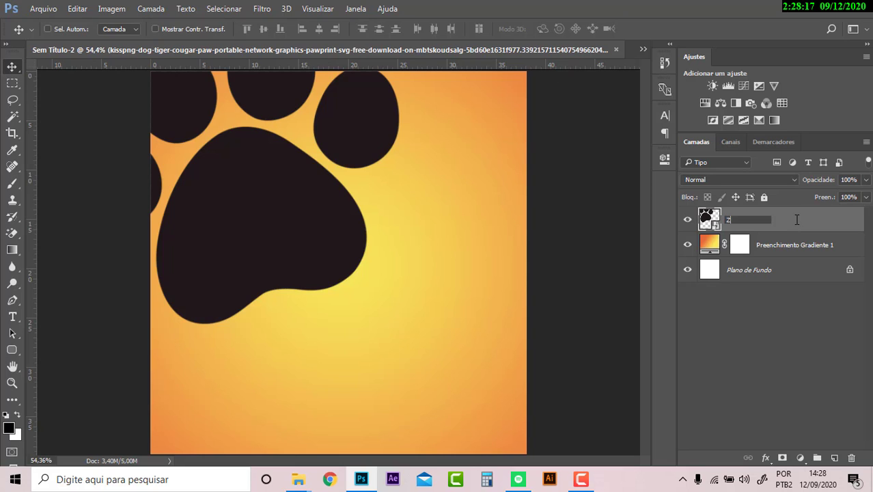
{"action": "key", "text": "Return"}
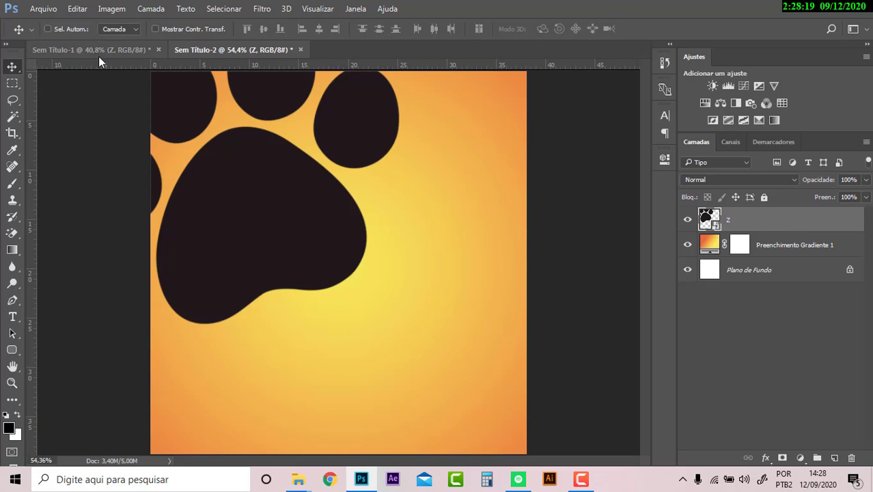
{"action": "left_click", "coordinate": [96, 50]}
{"action": "left_click", "coordinate": [246, 52]}
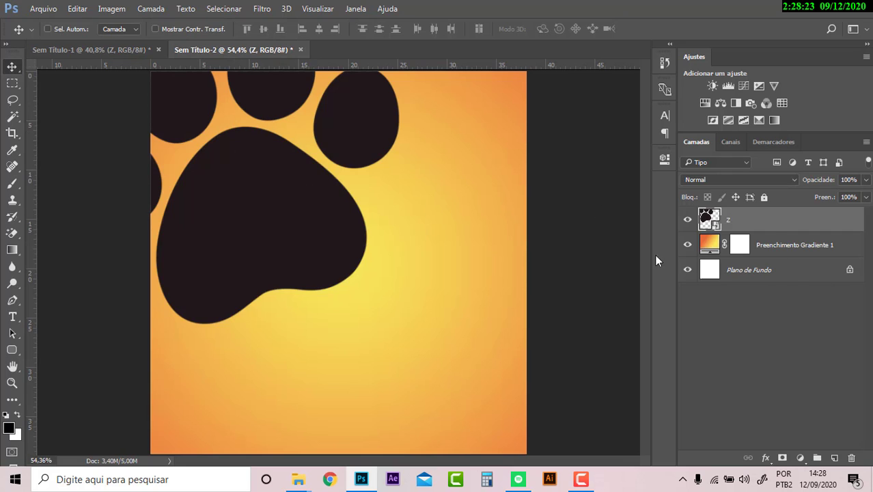
Step: Try a drop shadow on layer Z in Layer Style, then cancel it
{"action": "right_click", "coordinate": [777, 226]}
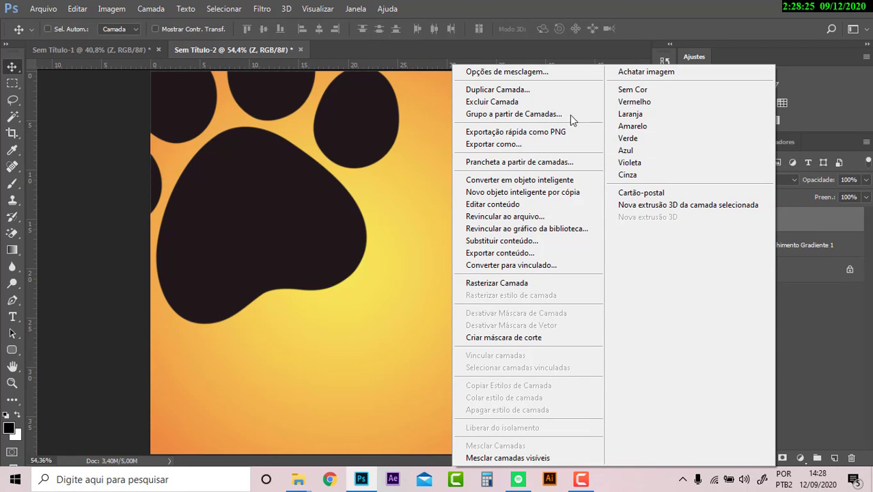
{"action": "left_click", "coordinate": [526, 72]}
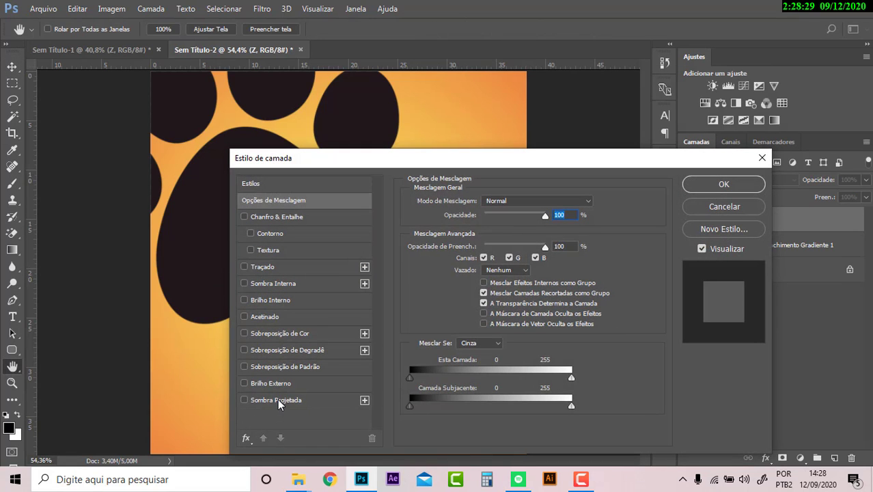
{"action": "left_click", "coordinate": [275, 399]}
{"action": "left_click_drag", "start_coordinate": [336, 155], "coordinate": [587, 243]}
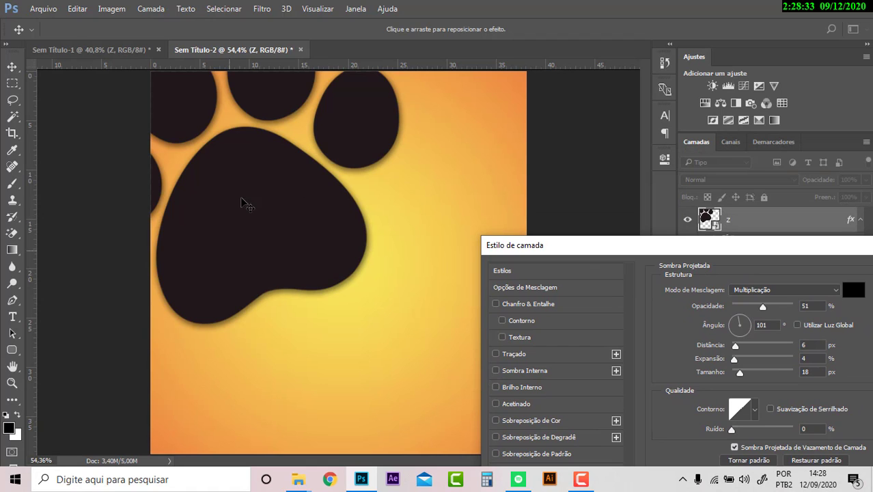
{"action": "mouse_move", "coordinate": [338, 231]}
{"action": "left_mouse_down"}
{"action": "mouse_move", "coordinate": [327, 245]}
{"action": "mouse_move", "coordinate": [356, 210]}
{"action": "mouse_move", "coordinate": [267, 254]}
{"action": "mouse_move", "coordinate": [399, 249]}
{"action": "mouse_move", "coordinate": [413, 235]}
{"action": "mouse_move", "coordinate": [366, 244]}
{"action": "mouse_move", "coordinate": [285, 238]}
{"action": "left_mouse_up"}
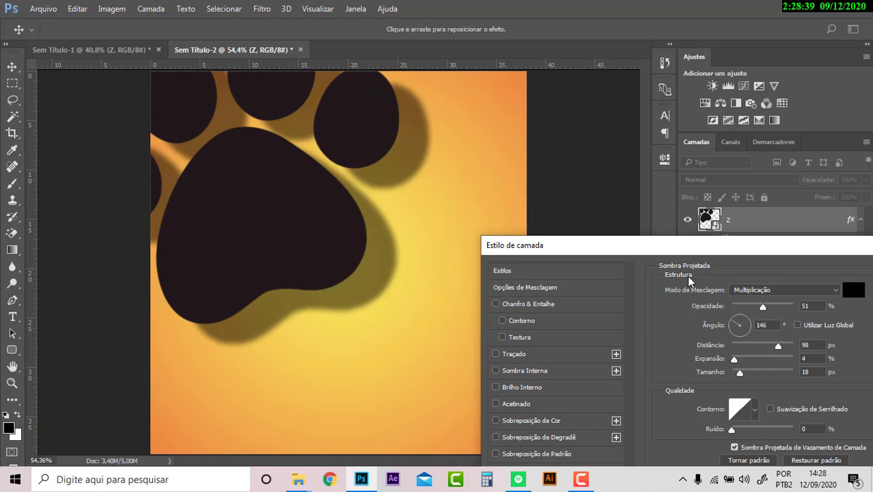
{"action": "left_click_drag", "start_coordinate": [687, 256], "coordinate": [642, 249]}
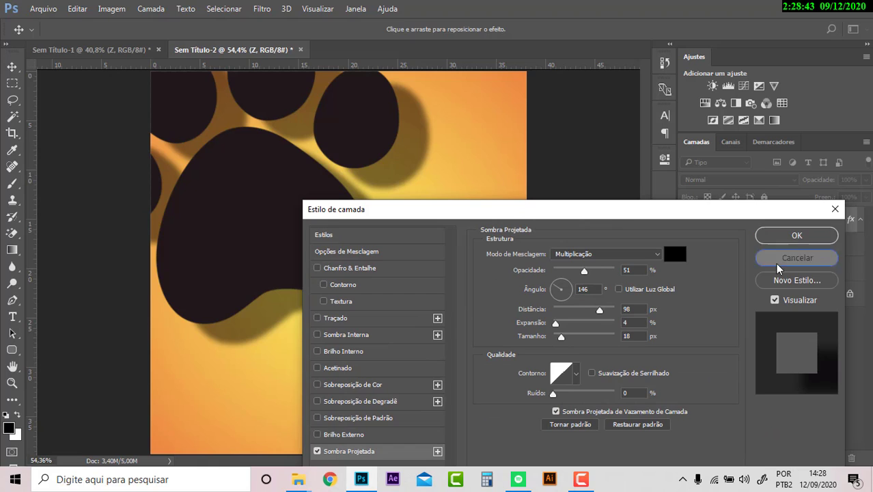
{"action": "left_click", "coordinate": [797, 257]}
{"action": "right_click", "coordinate": [752, 220]}
{"action": "key", "text": "Escape"}
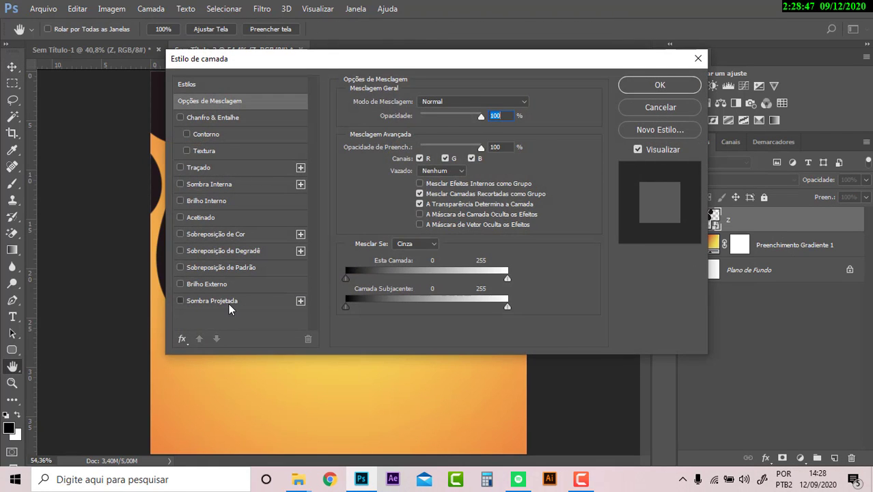
Step: Give the paw a Multiply drop shadow: 35% opacity, 153°, 14 px distance, 16 px size
{"action": "left_click", "coordinate": [229, 301]}
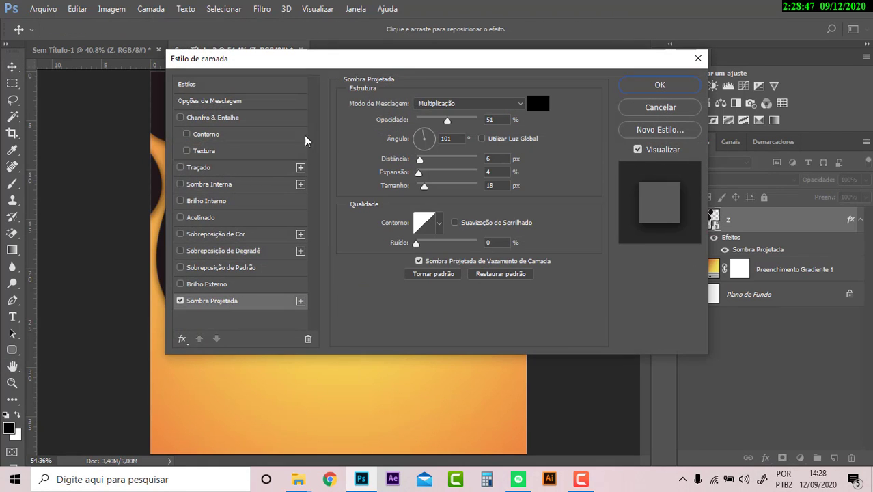
{"action": "left_click_drag", "start_coordinate": [300, 58], "coordinate": [619, 187]}
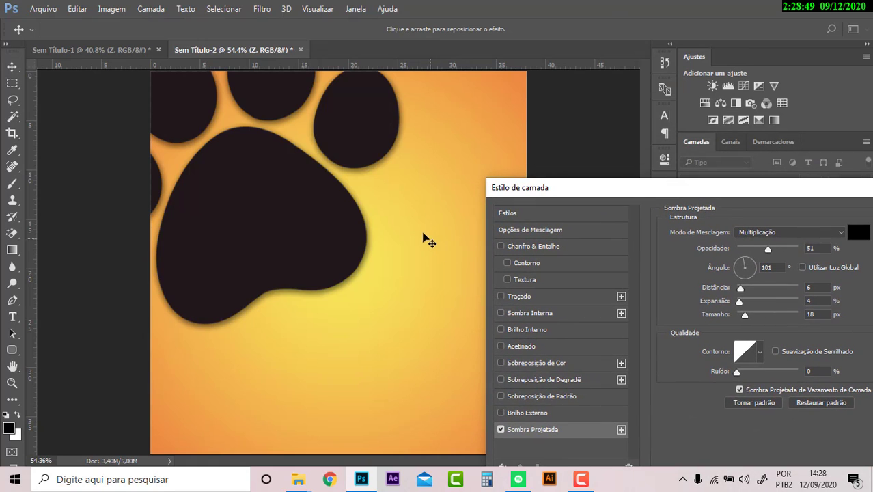
{"action": "left_click_drag", "start_coordinate": [372, 230], "coordinate": [373, 230]}
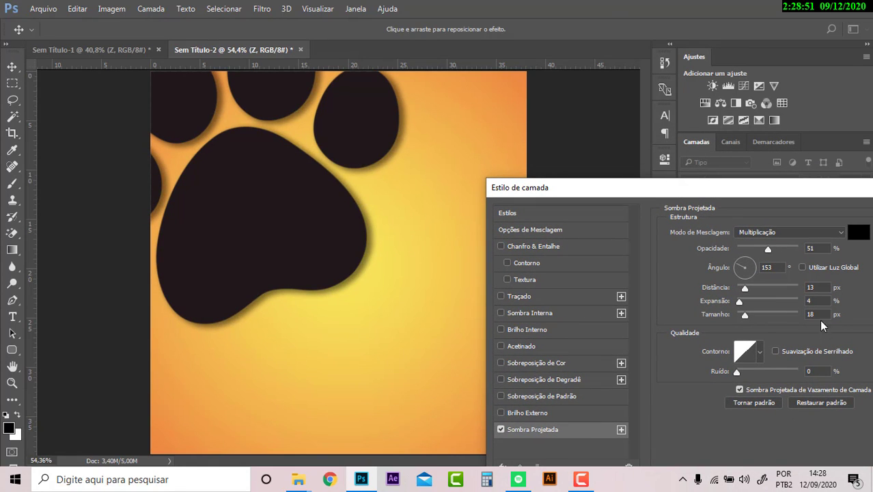
{"action": "left_click_drag", "start_coordinate": [769, 249], "coordinate": [754, 248]}
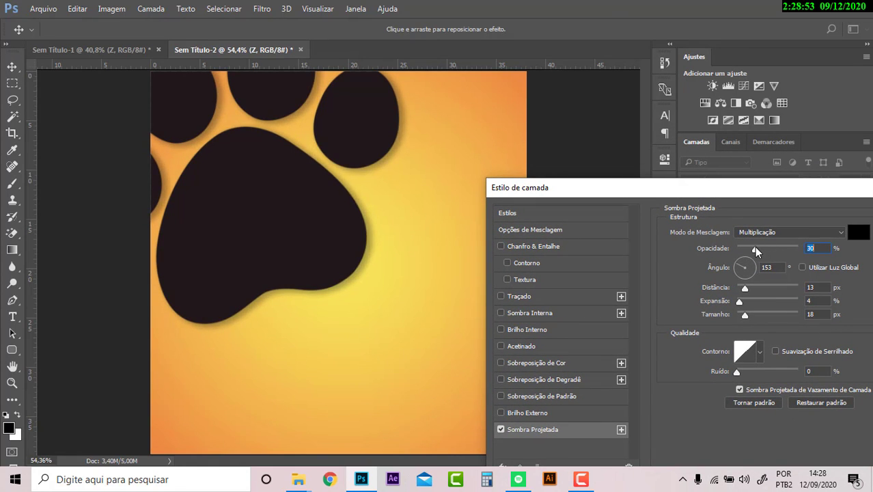
{"action": "left_click_drag", "start_coordinate": [745, 316], "coordinate": [741, 315]}
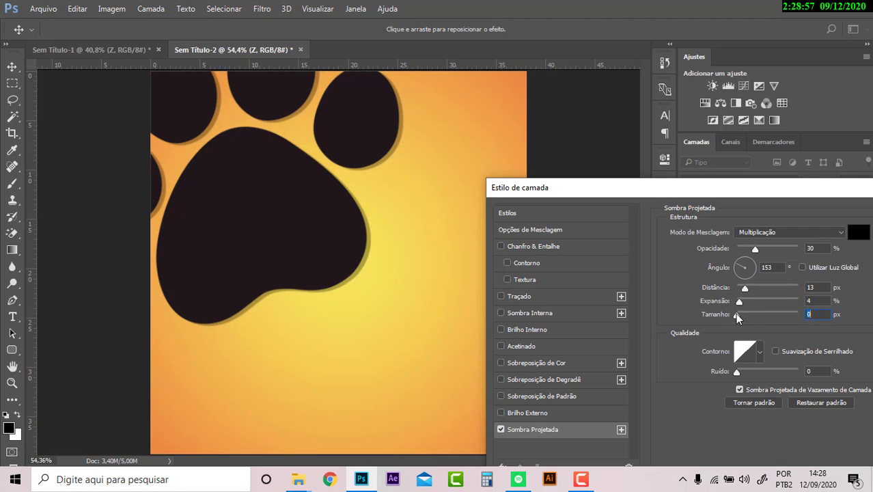
{"action": "mouse_move", "coordinate": [735, 313]}
{"action": "left_mouse_down"}
{"action": "mouse_move", "coordinate": [775, 300]}
{"action": "mouse_move", "coordinate": [736, 301]}
{"action": "mouse_move", "coordinate": [752, 287]}
{"action": "mouse_move", "coordinate": [780, 290]}
{"action": "mouse_move", "coordinate": [745, 289]}
{"action": "left_mouse_up"}
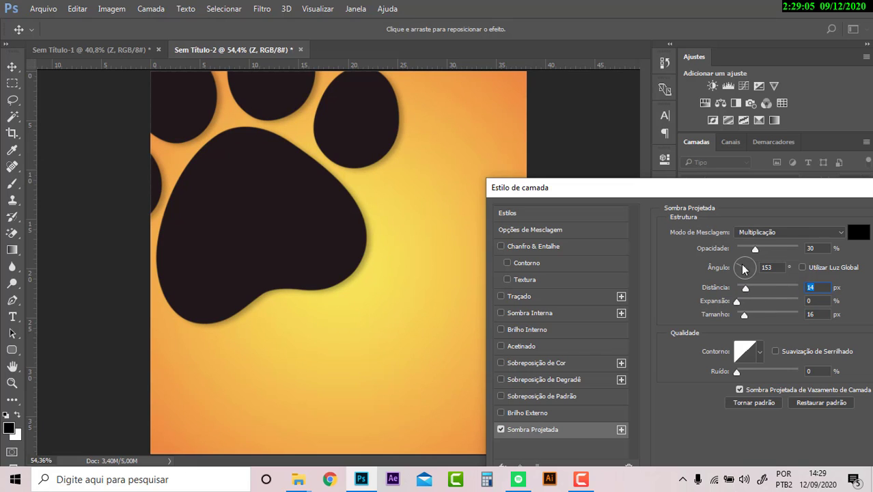
{"action": "left_click_drag", "start_coordinate": [680, 191], "coordinate": [486, 179]}
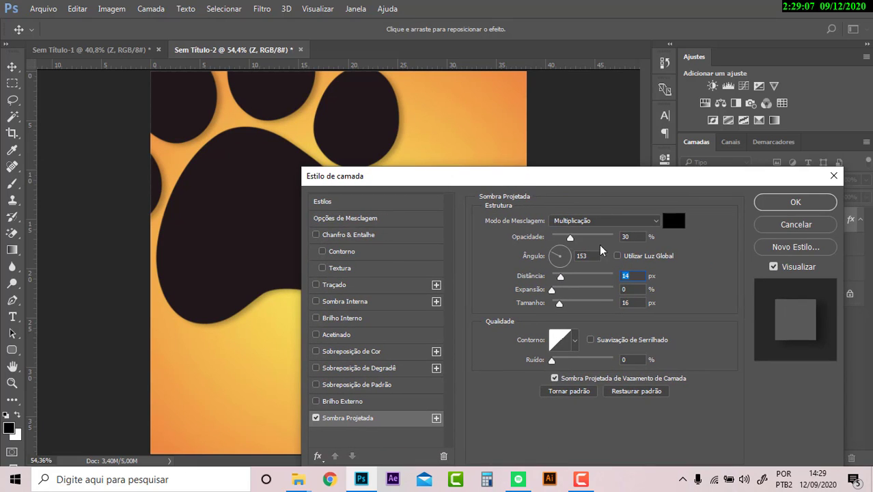
{"action": "mouse_move", "coordinate": [571, 237]}
{"action": "left_mouse_down"}
{"action": "mouse_move", "coordinate": [614, 234]}
{"action": "mouse_move", "coordinate": [574, 235]}
{"action": "left_mouse_up"}
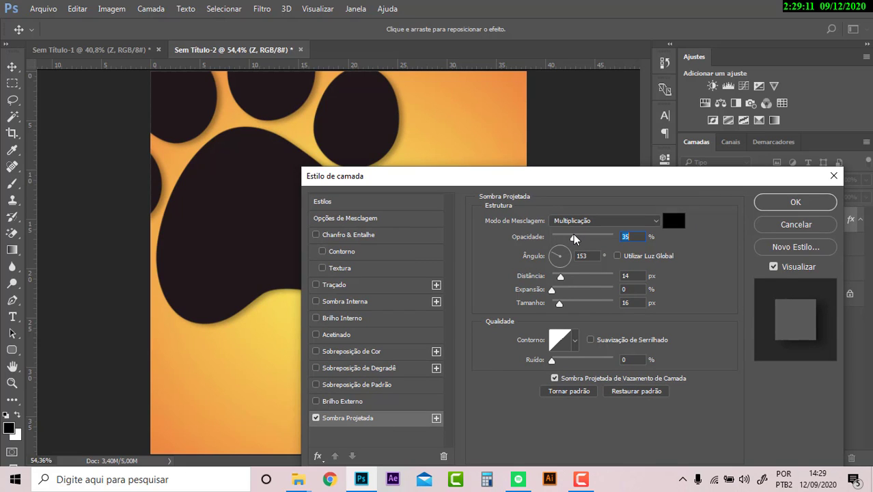
{"action": "left_click", "coordinate": [784, 205]}
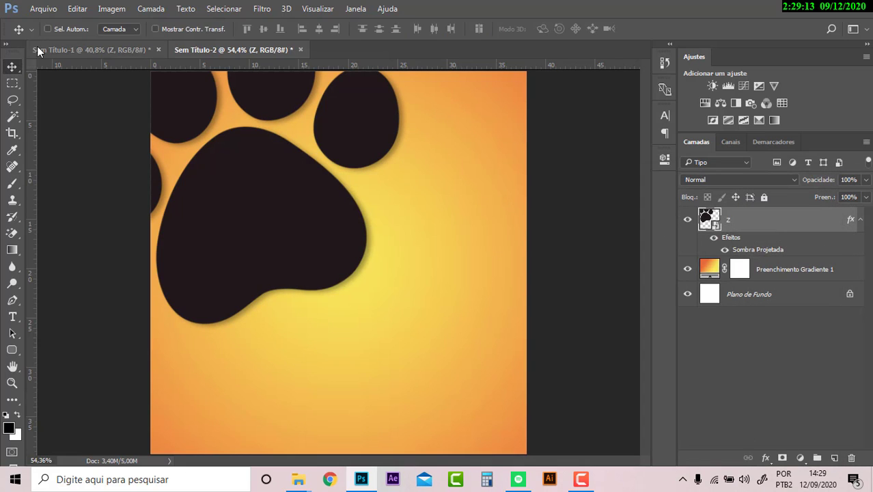
{"action": "left_click", "coordinate": [43, 8]}
Step: Place the pug photo from Downloads above layer Z, enlarged and shifted up-left
{"action": "left_click", "coordinate": [170, 191]}
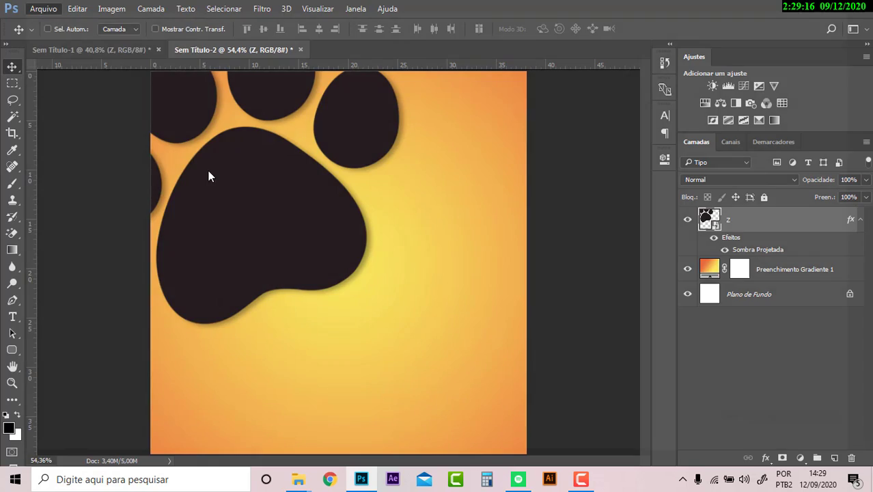
{"action": "left_click", "coordinate": [233, 96]}
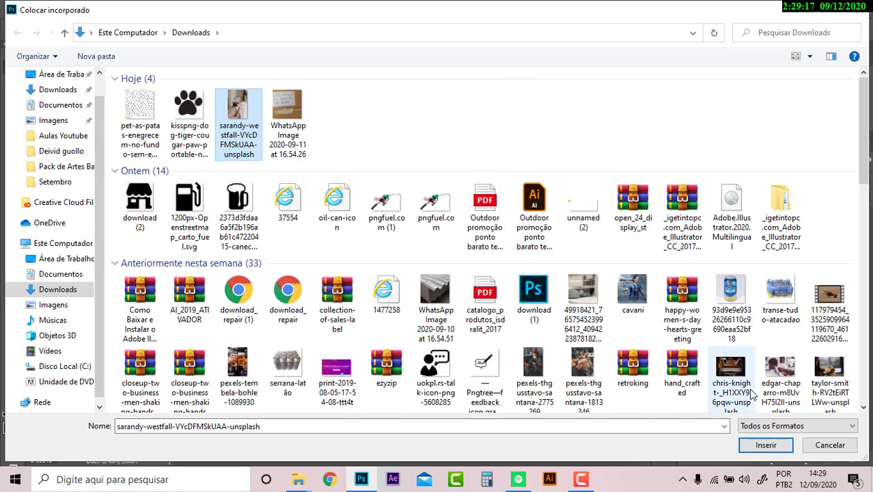
{"action": "left_click", "coordinate": [766, 445]}
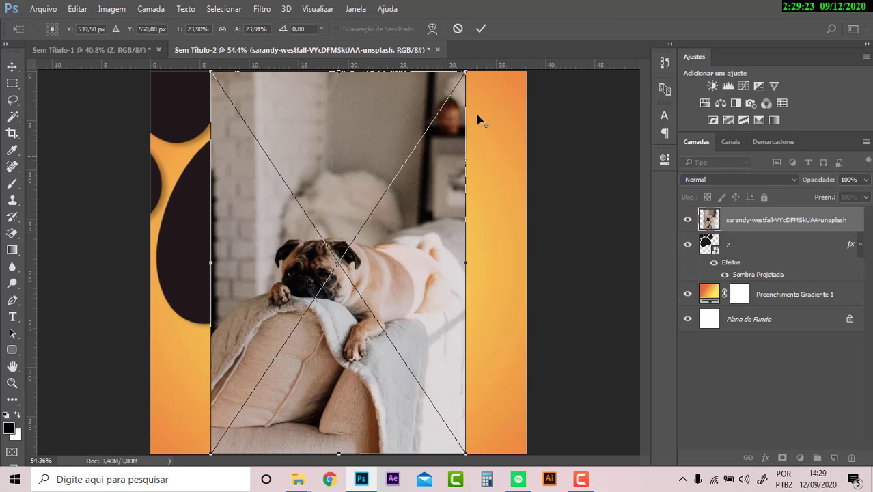
{"action": "left_click_drag", "start_coordinate": [464, 71], "coordinate": [525, 3]}
{"action": "left_click_drag", "start_coordinate": [434, 264], "coordinate": [387, 159]}
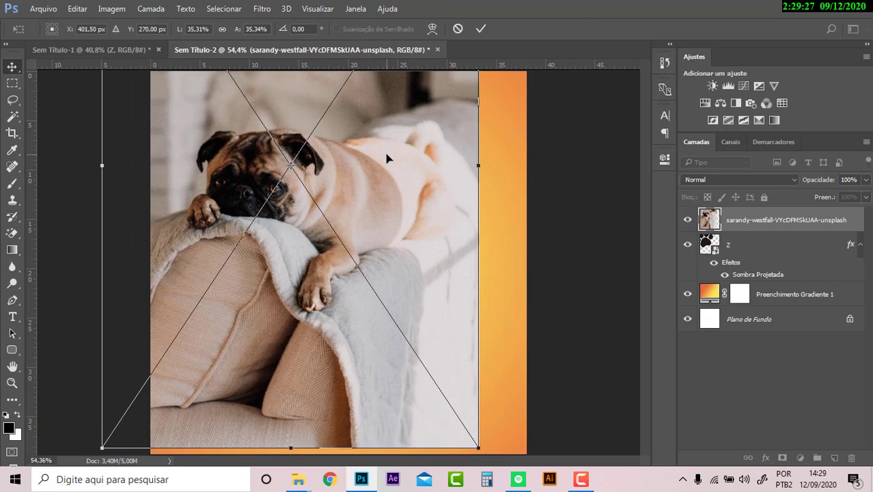
{"action": "key", "text": "Return"}
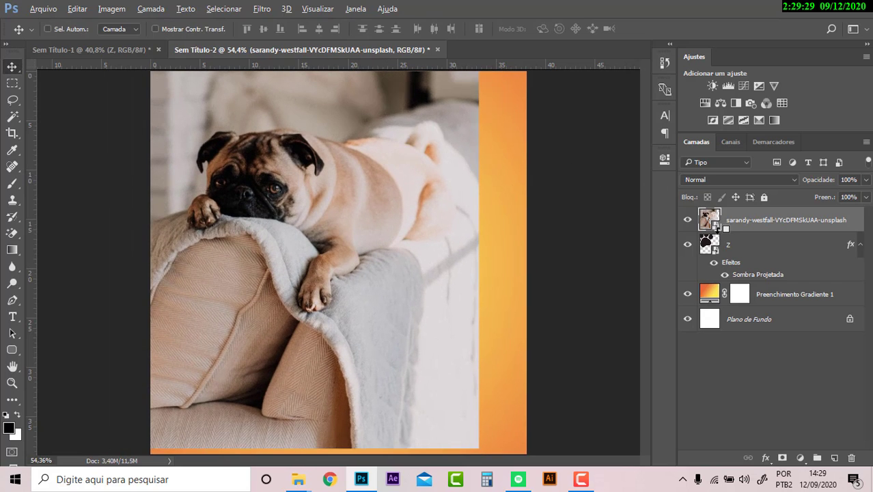
{"action": "left_click", "coordinate": [715, 233], "text": "alt"}
{"action": "key", "text": "ctrl+z"}
Step: Clip the pug photo layer to paw layer Z with Criar máscara de corte
{"action": "left_click", "coordinate": [715, 230], "text": "alt"}
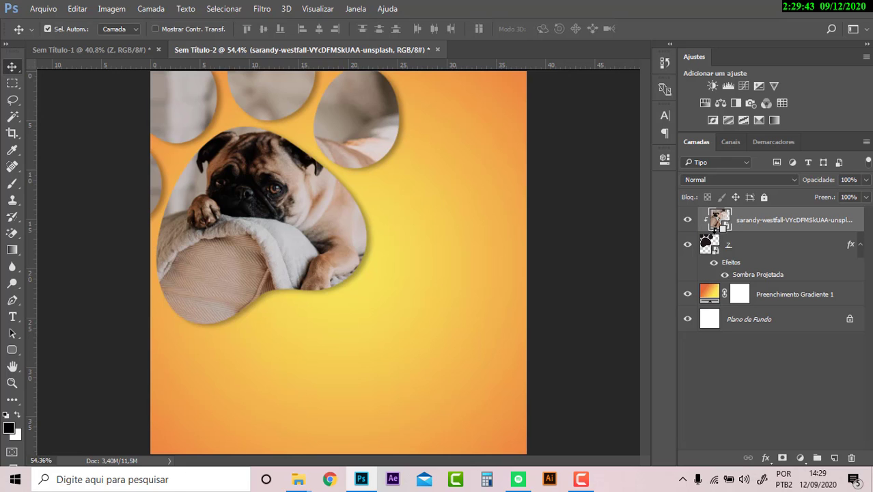
{"action": "left_click", "coordinate": [715, 230], "text": "alt"}
{"action": "right_click", "coordinate": [759, 226]}
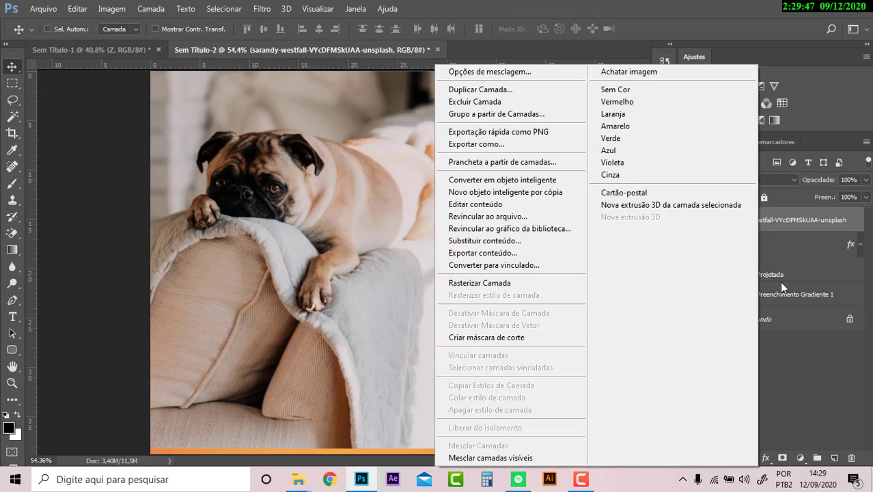
{"action": "left_click", "coordinate": [779, 280]}
{"action": "left_click", "coordinate": [780, 250]}
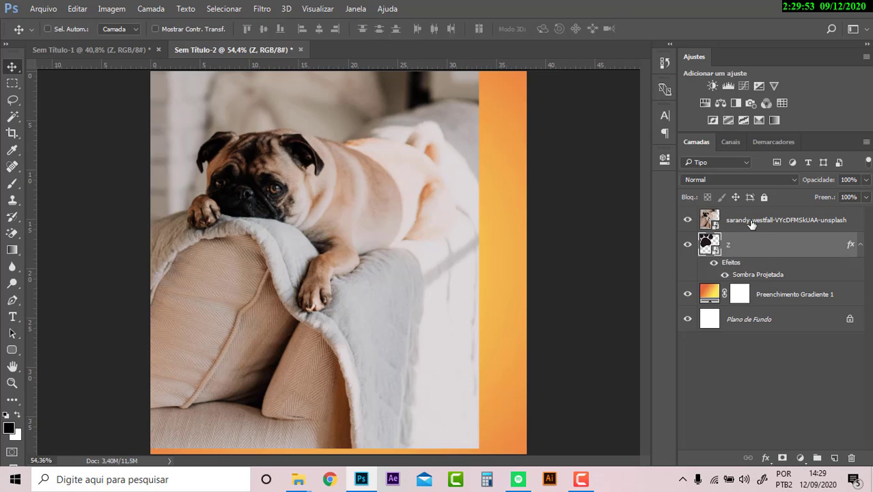
{"action": "left_click", "coordinate": [748, 222]}
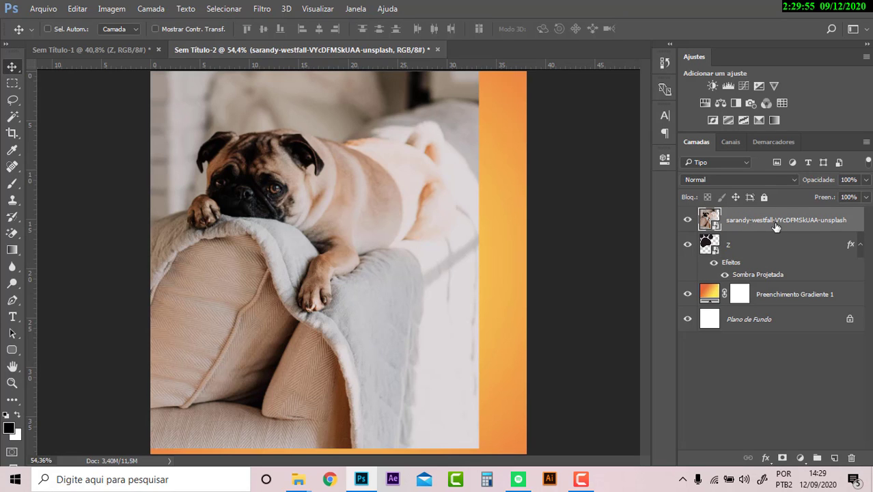
{"action": "right_click", "coordinate": [777, 227]}
{"action": "left_click", "coordinate": [517, 335]}
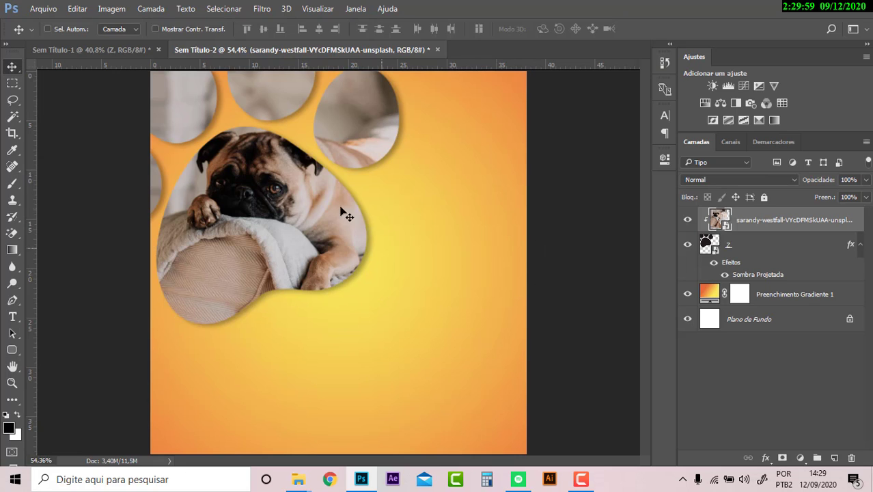
Step: Type the white headline 'ONDE TEM UM PET' below the paw and commit it
{"action": "left_click", "coordinate": [78, 50]}
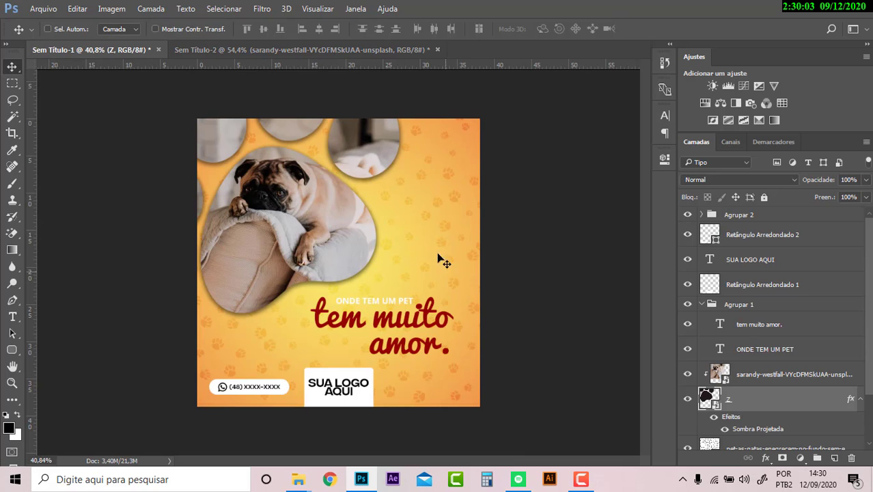
{"action": "left_click", "coordinate": [326, 55]}
{"action": "key", "text": "t"}
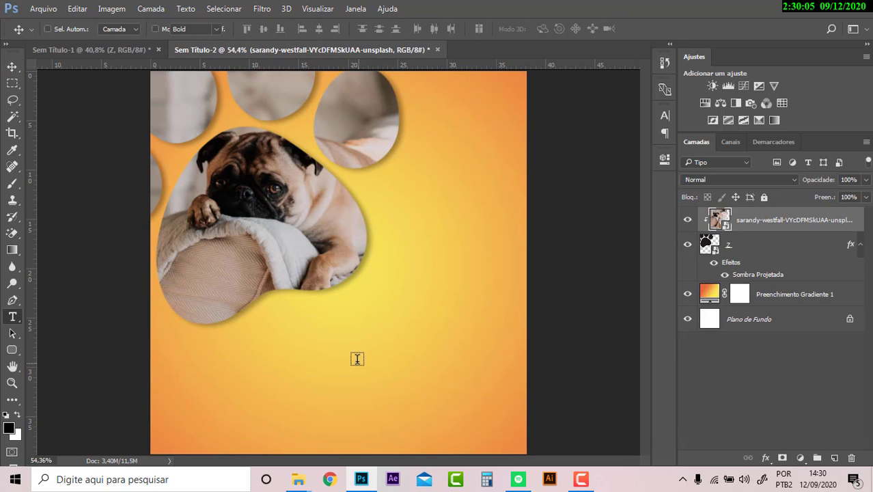
{"action": "left_click", "coordinate": [356, 355]}
{"action": "type", "text": "ODE"}
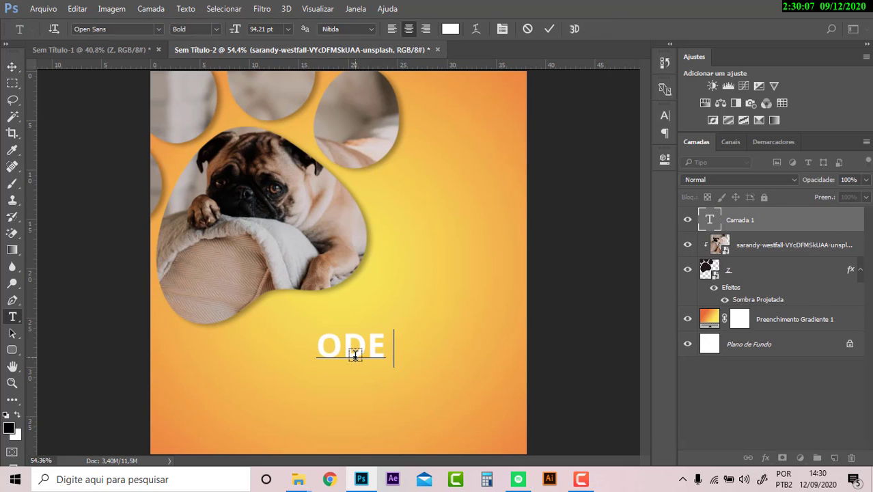
{"action": "key", "text": "BackSpace"}
{"action": "type", "text": "NDE TE"}
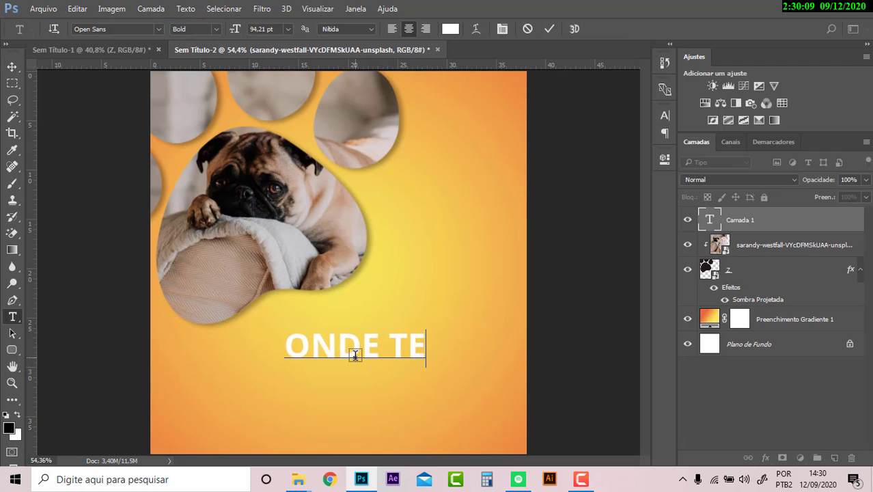
{"action": "type", "text": "M UM PETO"}
{"action": "key", "text": "BackSpace"}
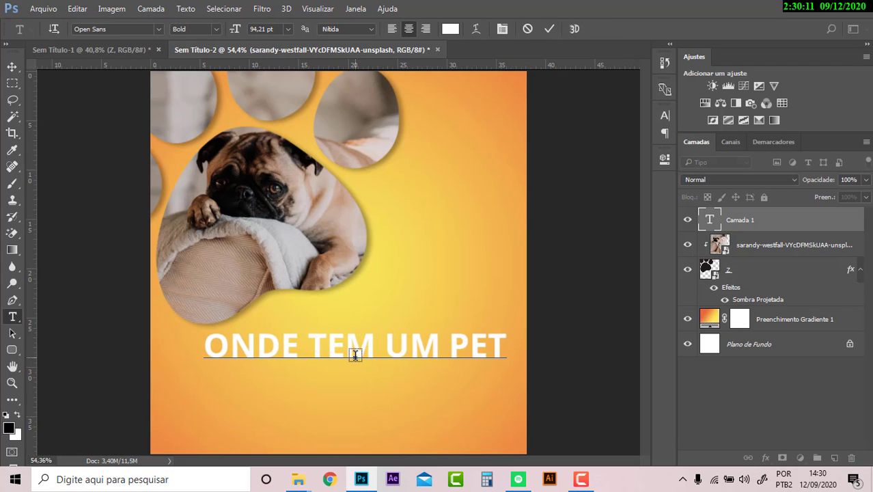
{"action": "left_click", "coordinate": [12, 66]}
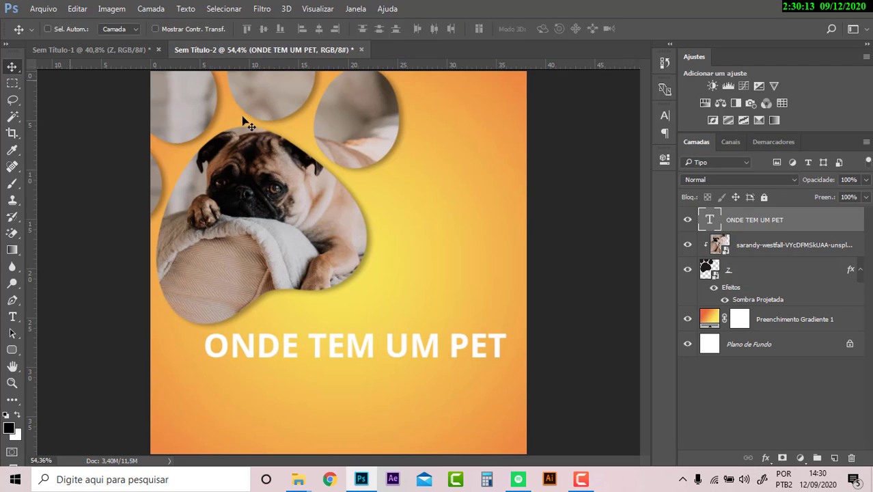
Step: Reduce the ONDE TEM UM PET headline's font size to 41.21 pt
{"action": "left_click", "coordinate": [665, 115]}
{"action": "left_click", "coordinate": [559, 111]}
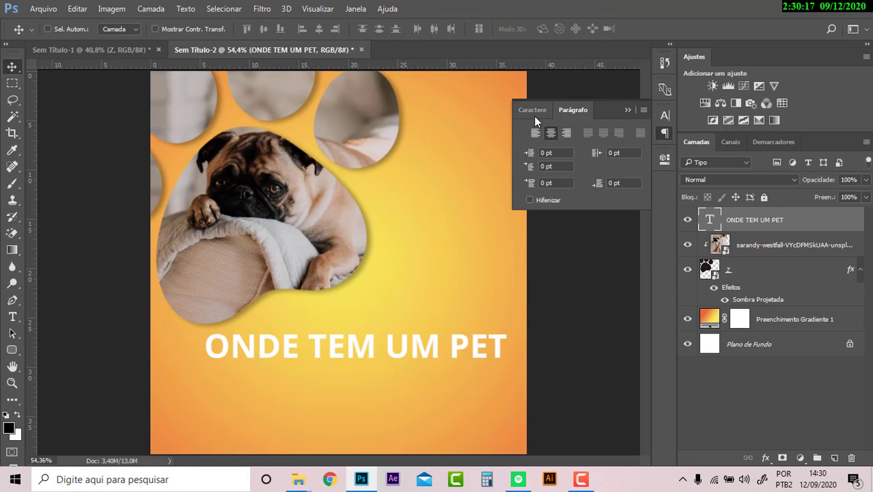
{"action": "left_click", "coordinate": [533, 111]}
{"action": "mouse_move", "coordinate": [521, 155]}
{"action": "left_mouse_down"}
{"action": "mouse_move", "coordinate": [502, 152]}
{"action": "mouse_move", "coordinate": [527, 152]}
{"action": "left_mouse_up"}
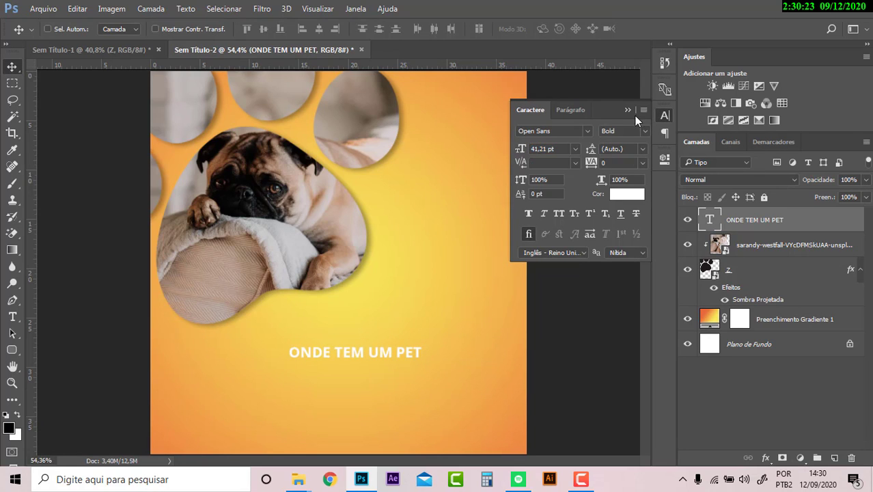
Step: Check the finished reference post, then duplicate the headline layer in Sem Título-2
{"action": "left_click", "coordinate": [115, 51]}
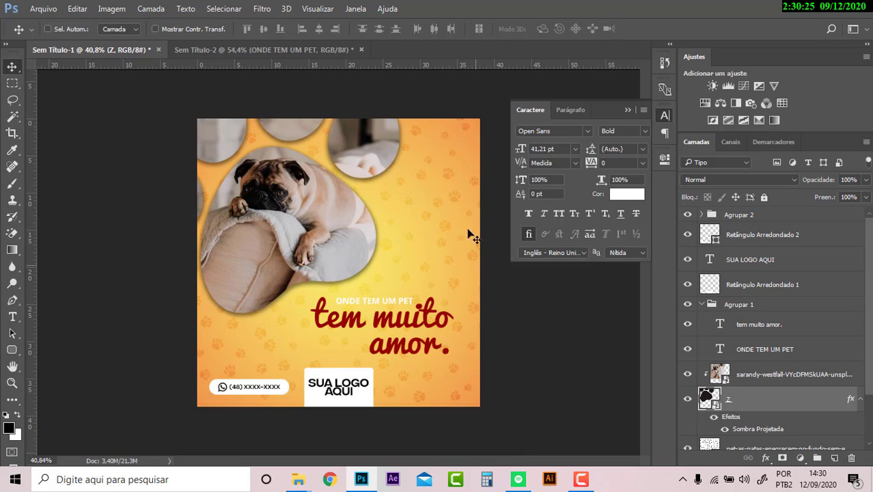
{"action": "key", "text": "ctrl+Tab"}
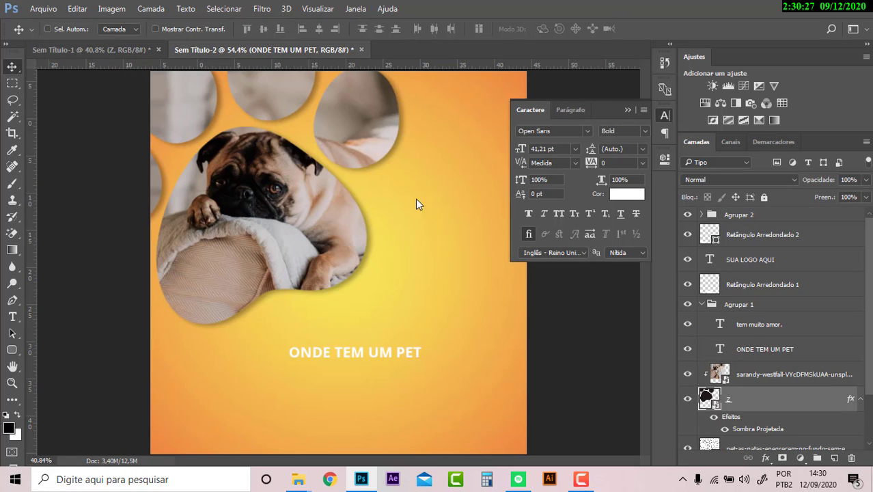
{"action": "left_click", "coordinate": [628, 109]}
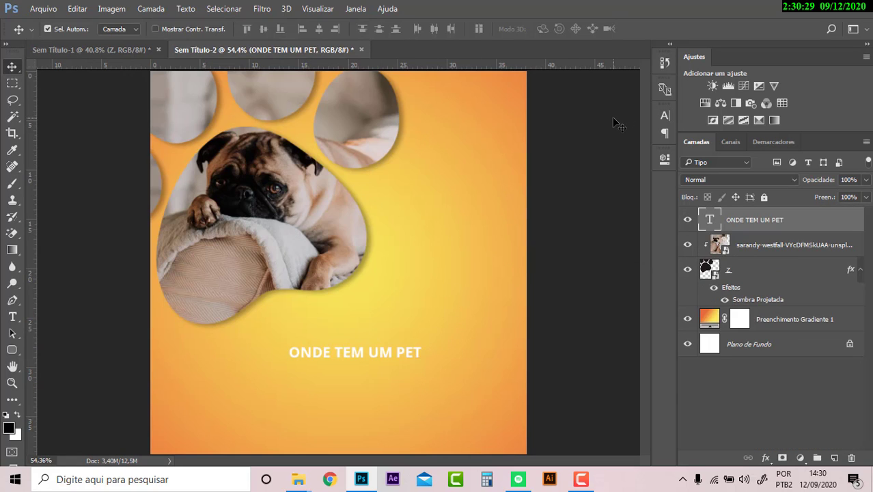
{"action": "key", "text": "ctrl+j"}
Step: Move the copy below the headline and retype it as 'TEM MUITO' / 'AMOR' on two lines
{"action": "left_click_drag", "start_coordinate": [392, 347], "coordinate": [407, 387]}
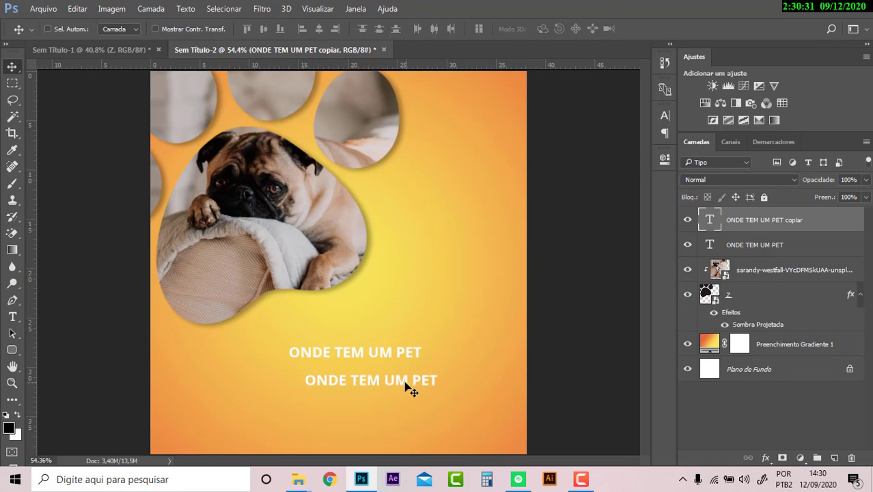
{"action": "key", "text": "t"}
{"action": "triple_click", "coordinate": [401, 380]}
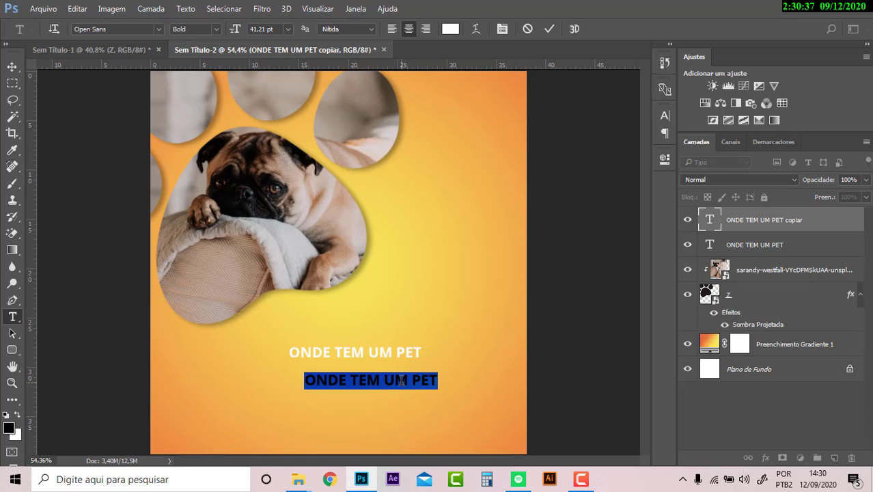
{"action": "type", "text": "TEM M"}
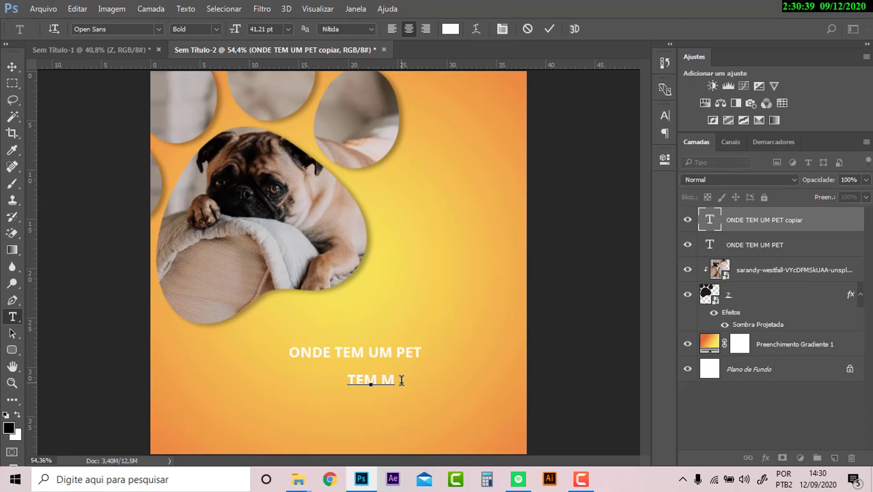
{"action": "type", "text": "UITO"}
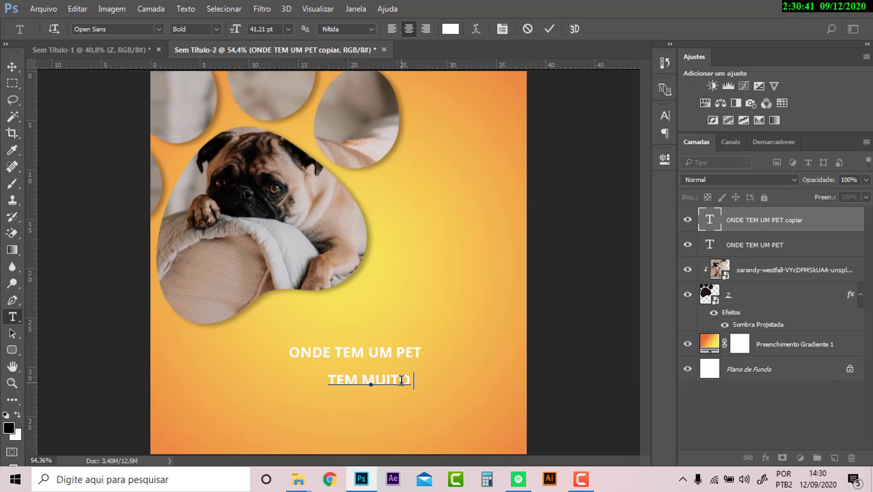
{"action": "key", "text": "Return"}
{"action": "type", "text": "AMOR"}
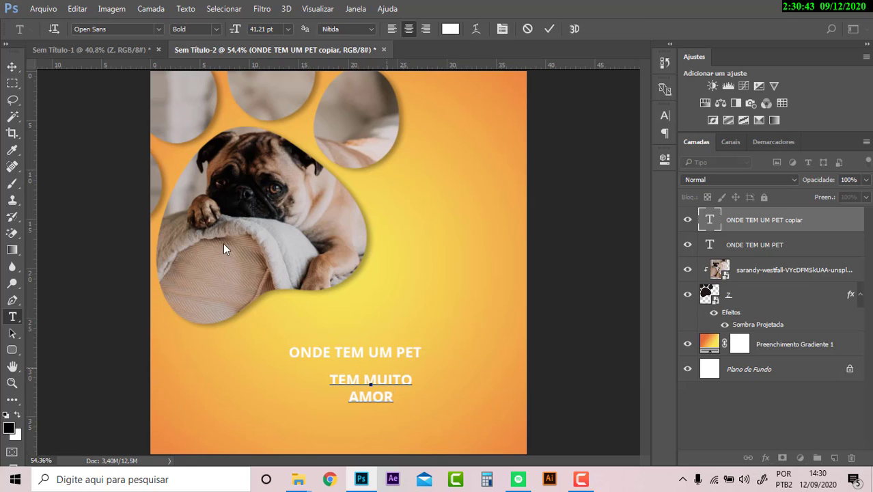
{"action": "left_click", "coordinate": [11, 66]}
Step: Right-align the TEM MUITO AMOR text in the Paragraph settings
{"action": "left_click", "coordinate": [665, 115]}
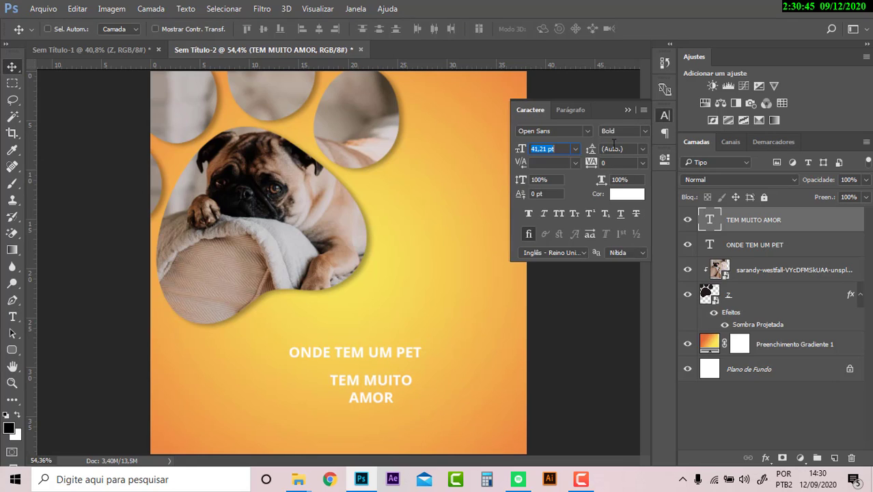
{"action": "left_click", "coordinate": [559, 110]}
{"action": "left_click", "coordinate": [536, 133]}
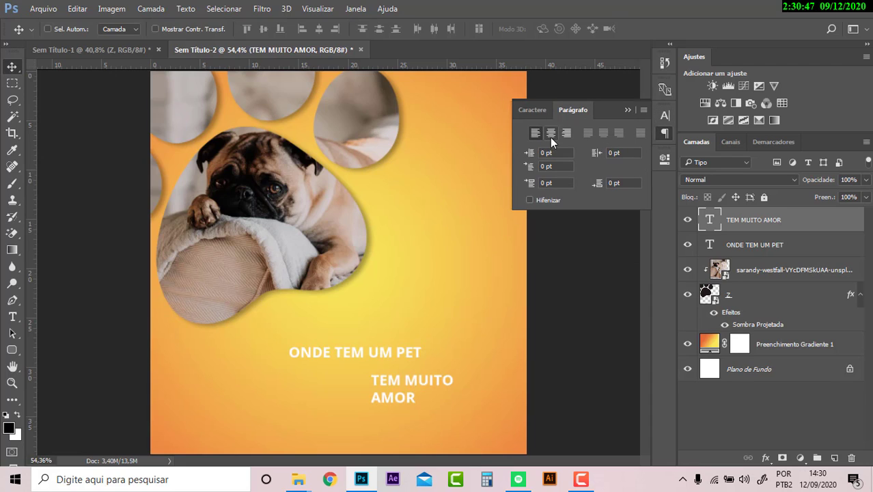
{"action": "left_click", "coordinate": [566, 133]}
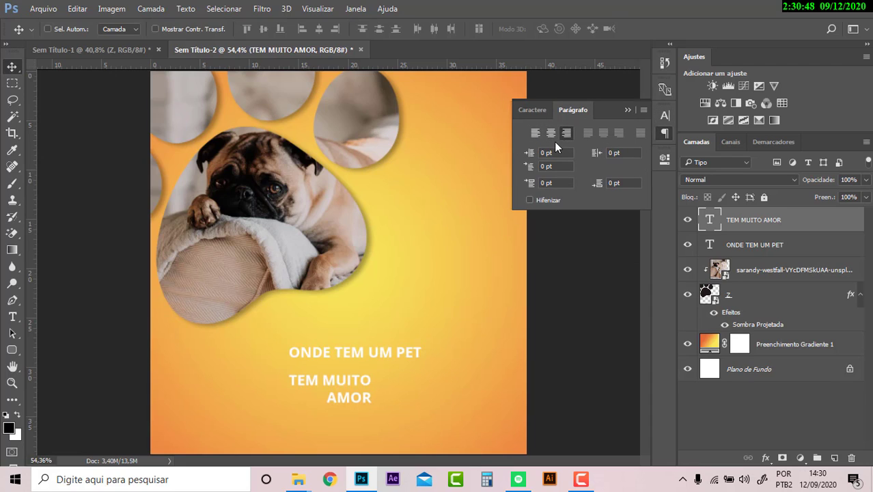
{"action": "left_click", "coordinate": [628, 109]}
Step: Enlarge TEM MUITO AMOR to about 186% and nudge ONDE TEM UM PET slightly higher
{"action": "key", "text": "ctrl+t"}
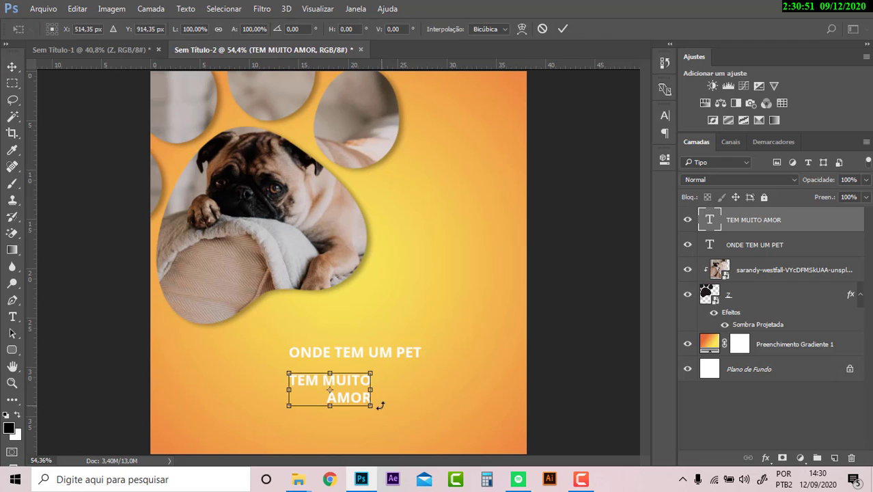
{"action": "left_click_drag", "start_coordinate": [381, 405], "coordinate": [438, 447]}
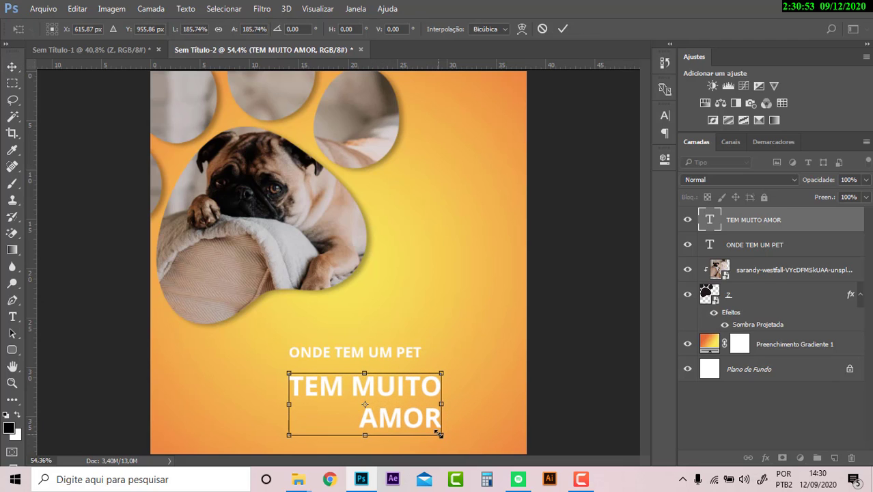
{"action": "key", "text": "Return"}
{"action": "left_click", "coordinate": [394, 356], "text": "ctrl"}
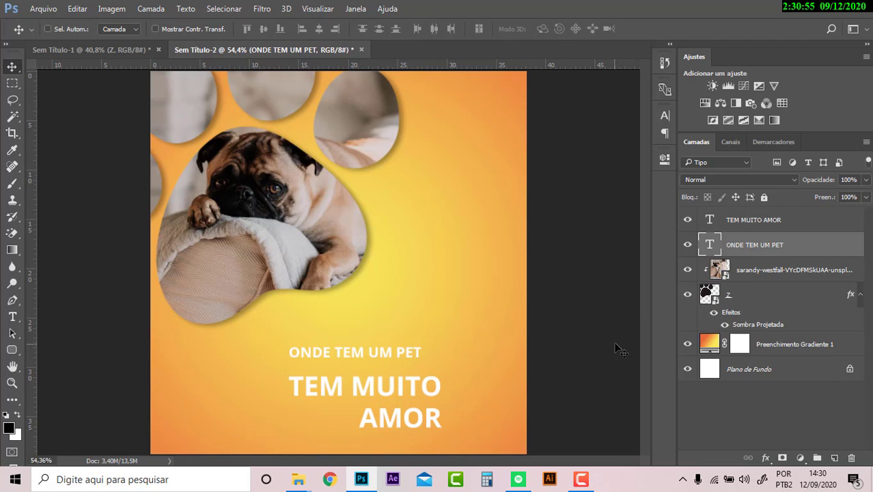
{"action": "mouse_move", "coordinate": [384, 354]}
{"action": "left_mouse_down"}
{"action": "mouse_move", "coordinate": [380, 337]}
{"action": "mouse_move", "coordinate": [389, 336]}
{"action": "left_mouse_up"}
Step: Shrink ONDE TEM UM PET to 32.21 pt and set it to Open Sans Semibold
{"action": "left_click", "coordinate": [665, 117]}
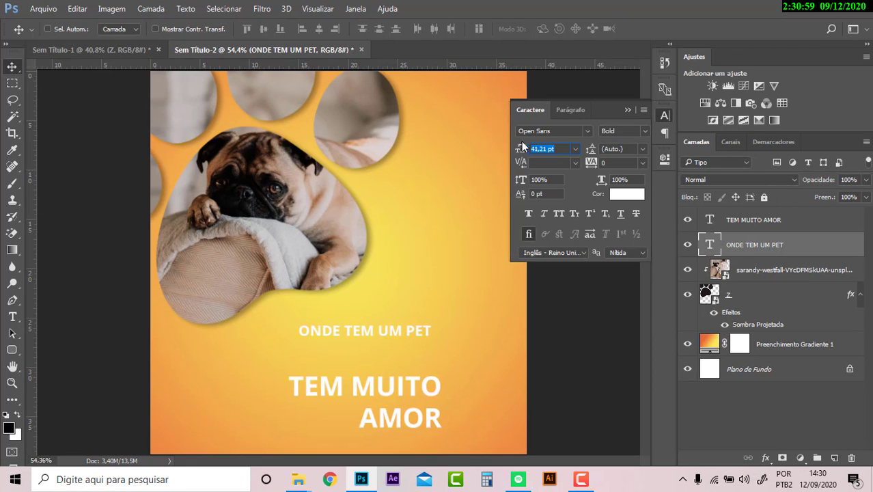
{"action": "left_click", "coordinate": [628, 111]}
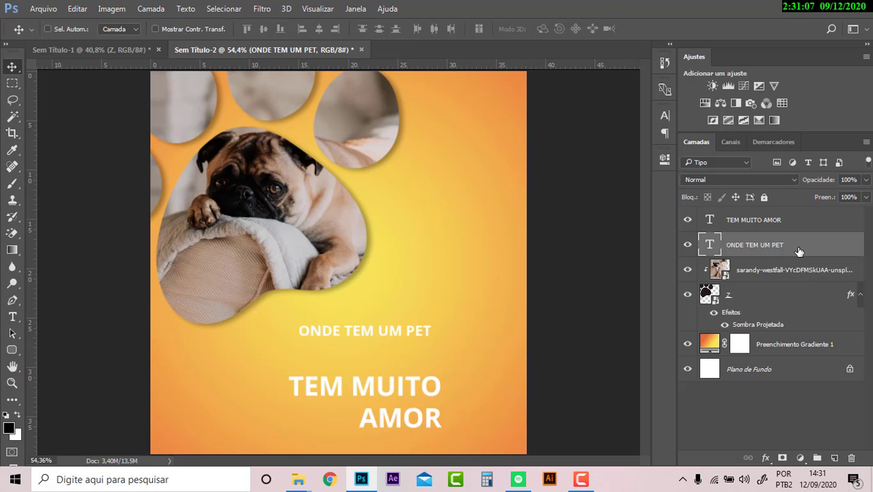
{"action": "left_click", "coordinate": [665, 115]}
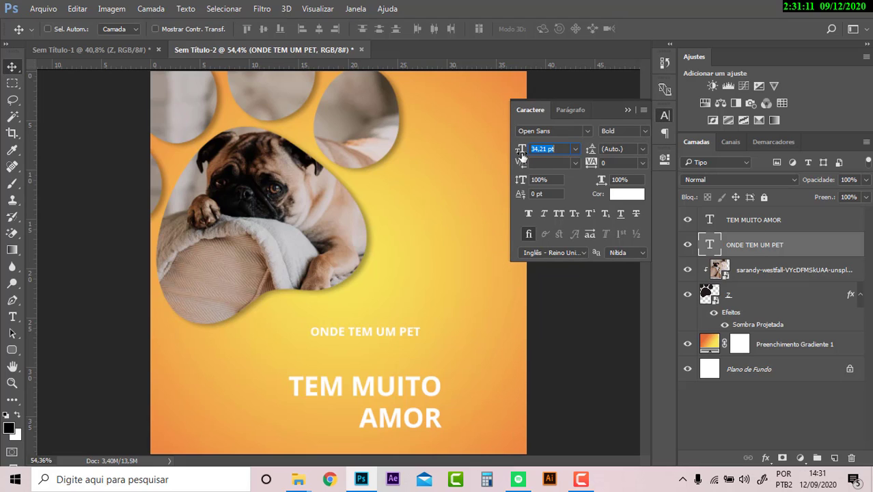
{"action": "left_click_drag", "start_coordinate": [521, 155], "coordinate": [528, 154]}
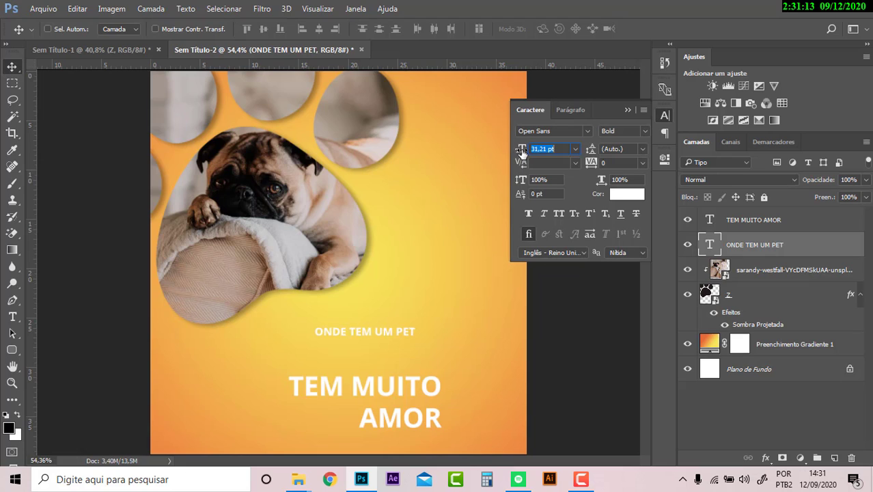
{"action": "left_click", "coordinate": [646, 131]}
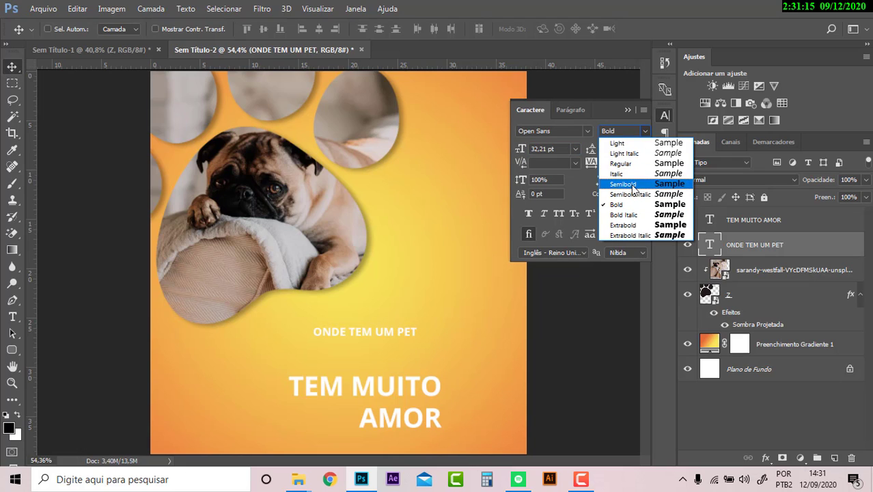
{"action": "left_click", "coordinate": [633, 186]}
{"action": "left_click", "coordinate": [628, 110]}
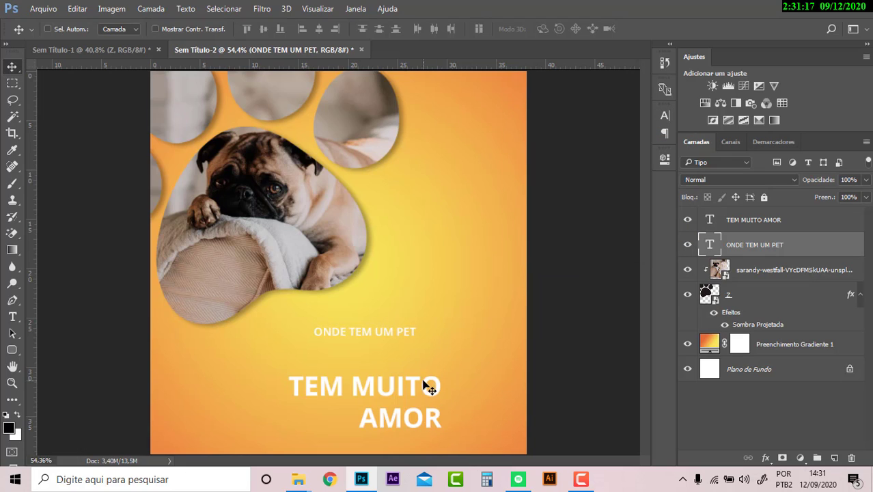
Step: Move TEM MUITO AMOR up beneath ONDE TEM UM PET and compare both layers' character settings
{"action": "left_click", "coordinate": [417, 384], "text": "ctrl"}
{"action": "mouse_move", "coordinate": [415, 386]}
{"action": "left_mouse_down"}
{"action": "mouse_move", "coordinate": [417, 368]}
{"action": "mouse_move", "coordinate": [397, 353]}
{"action": "left_mouse_up"}
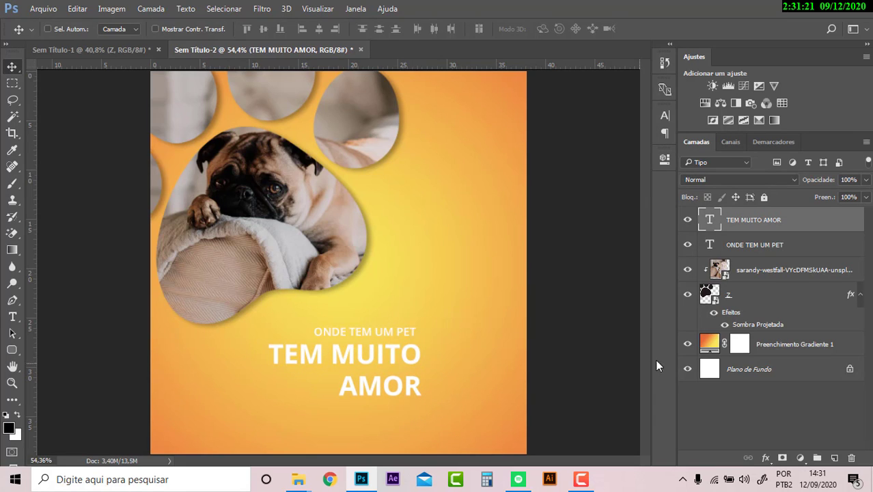
{"action": "left_click", "coordinate": [664, 116]}
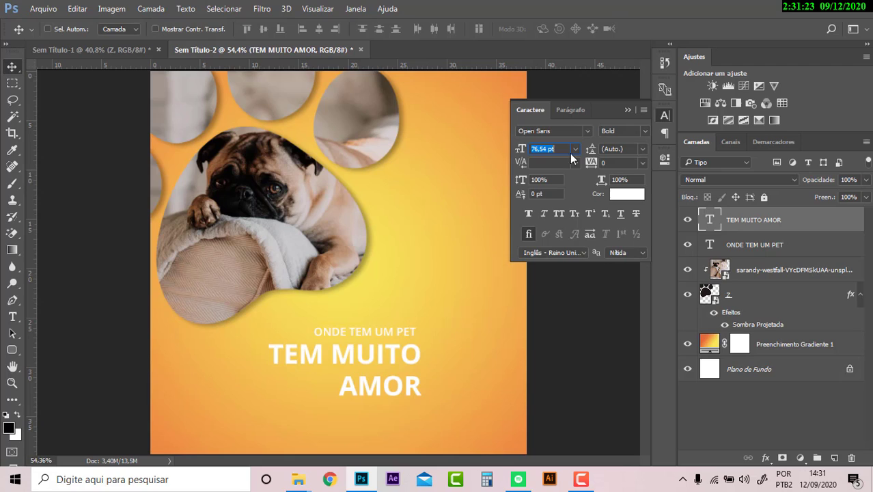
{"action": "left_click", "coordinate": [752, 223]}
{"action": "left_click", "coordinate": [813, 245]}
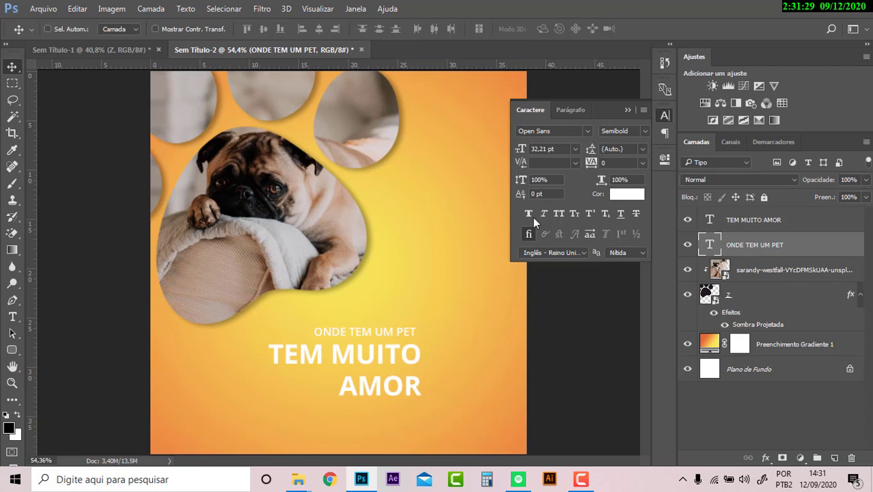
{"action": "left_click", "coordinate": [794, 229]}
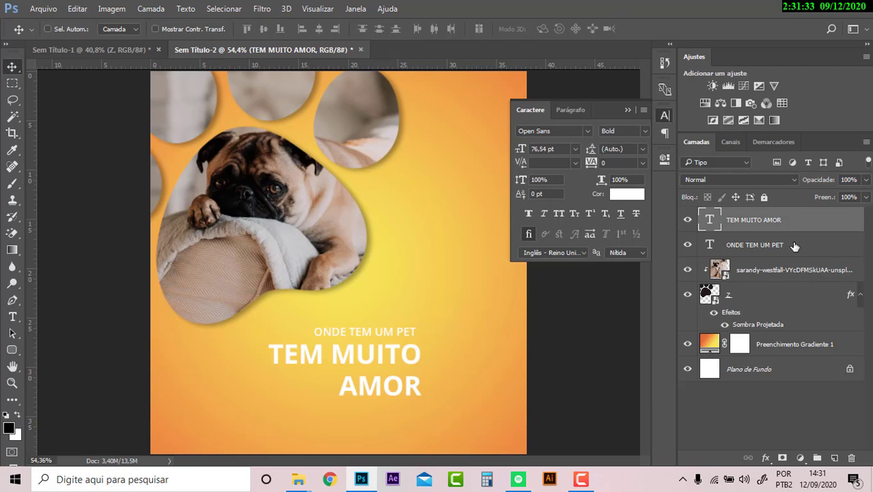
{"action": "left_click", "coordinate": [795, 246]}
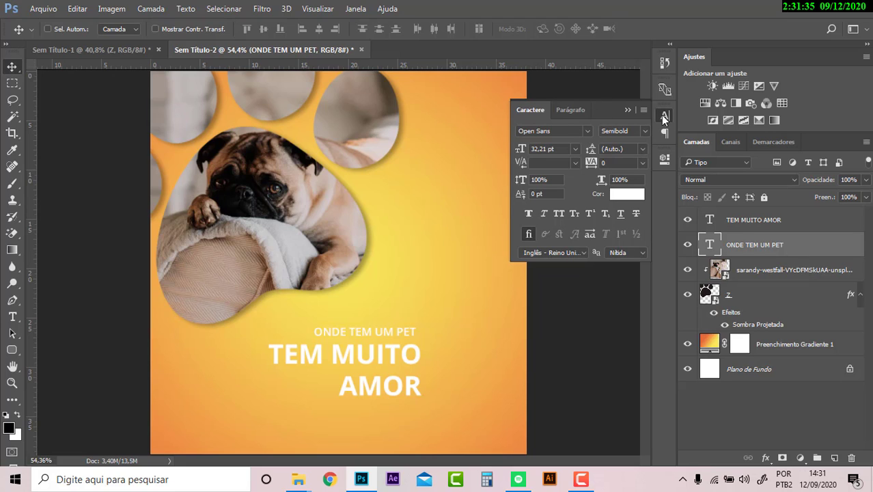
{"action": "left_click", "coordinate": [630, 110]}
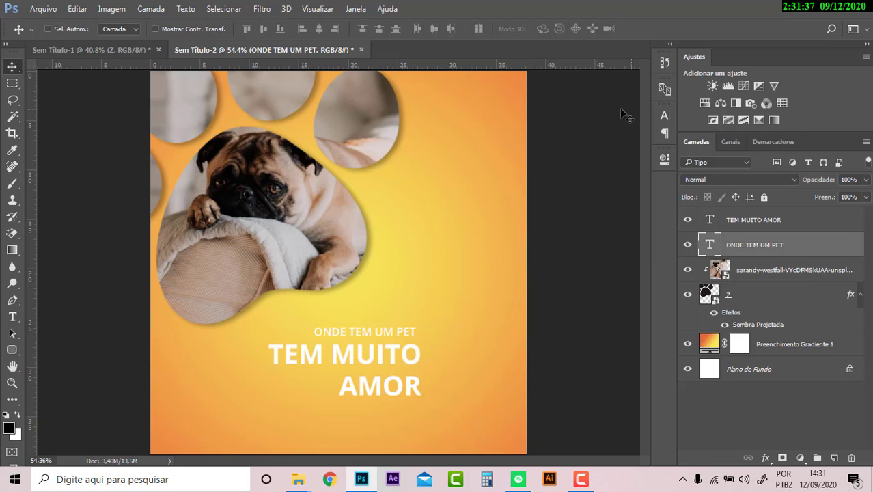
{"action": "left_click", "coordinate": [355, 8]}
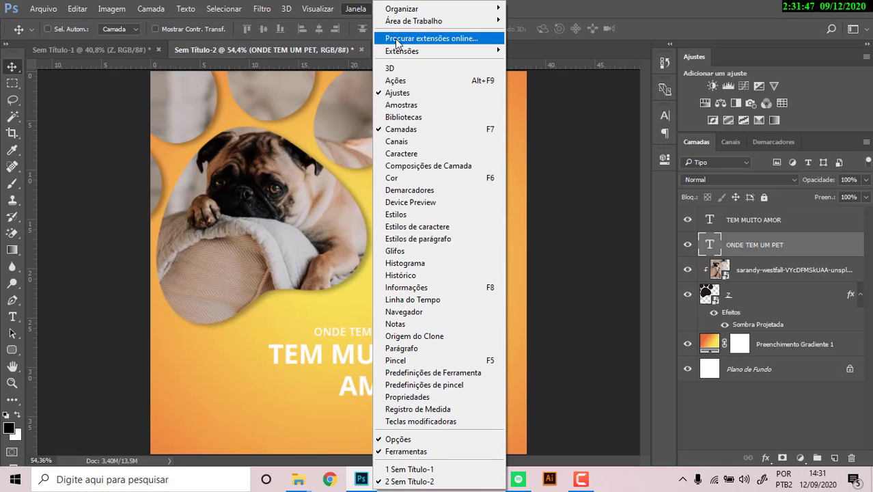
Step: Show the Character and Paragraph panels, undocking and redocking the Character panel
{"action": "left_click", "coordinate": [427, 348]}
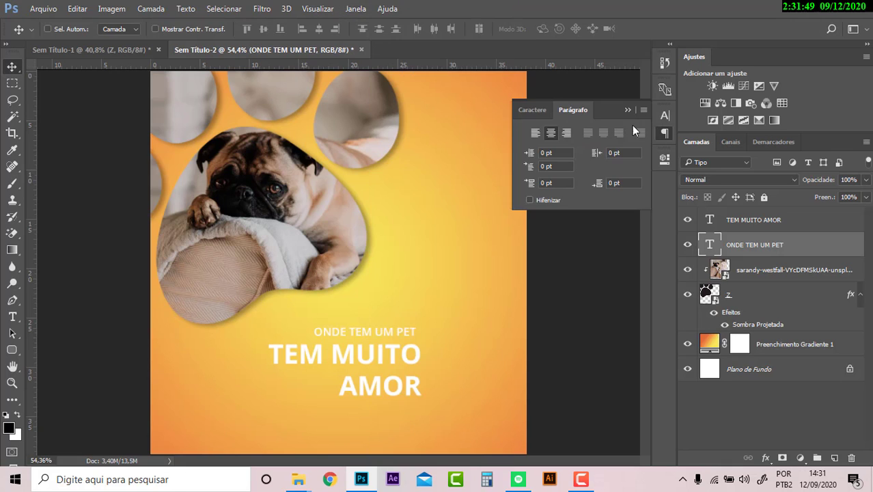
{"action": "left_click", "coordinate": [357, 9]}
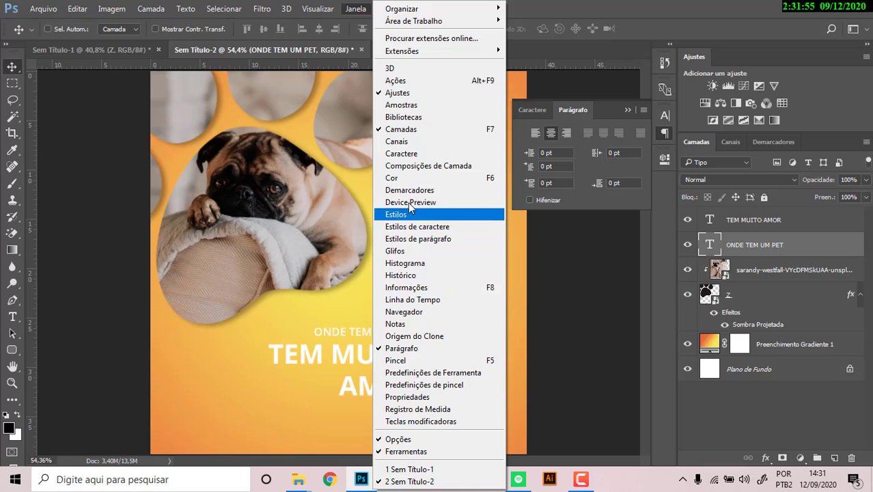
{"action": "left_click", "coordinate": [410, 153]}
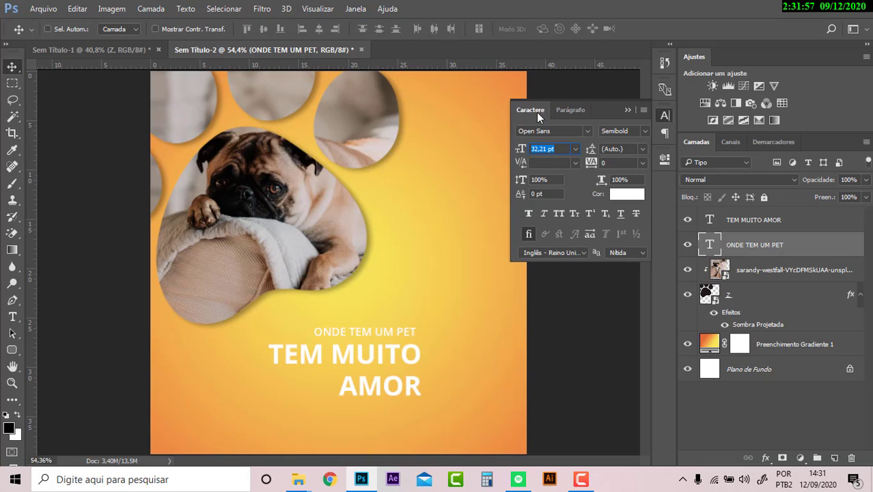
{"action": "left_click", "coordinate": [652, 120]}
{"action": "left_click_drag", "start_coordinate": [635, 123], "coordinate": [604, 156]}
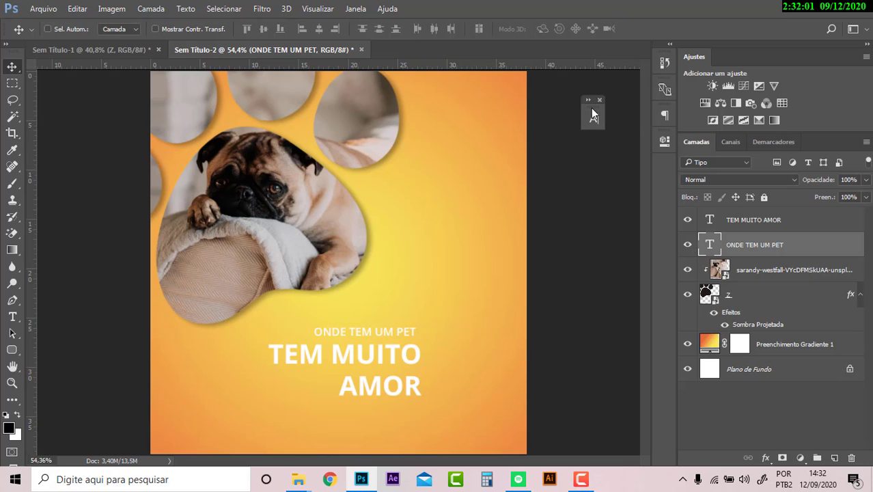
{"action": "left_click_drag", "start_coordinate": [659, 118], "coordinate": [662, 123]}
{"action": "left_click", "coordinate": [665, 117]}
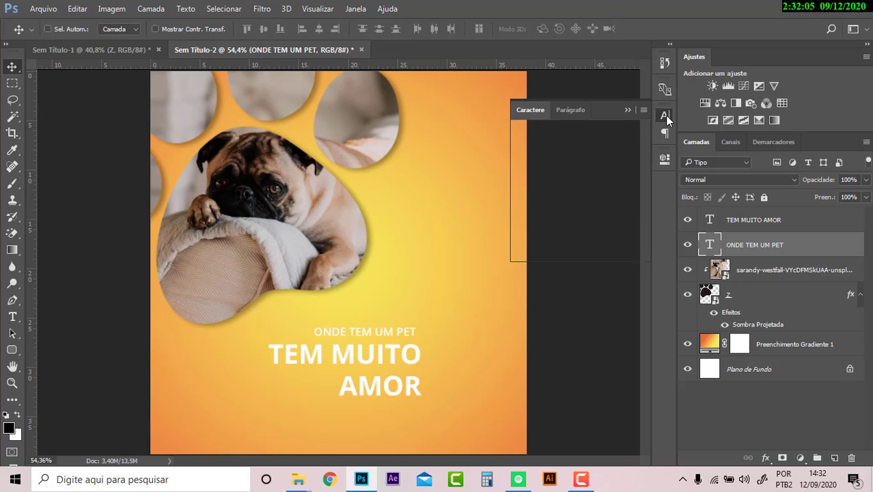
{"action": "left_click", "coordinate": [574, 109]}
{"action": "left_click", "coordinate": [543, 109]}
Step: Select TEM MUITO AMOR and set its paragraph alignment to right
{"action": "left_click", "coordinate": [574, 110]}
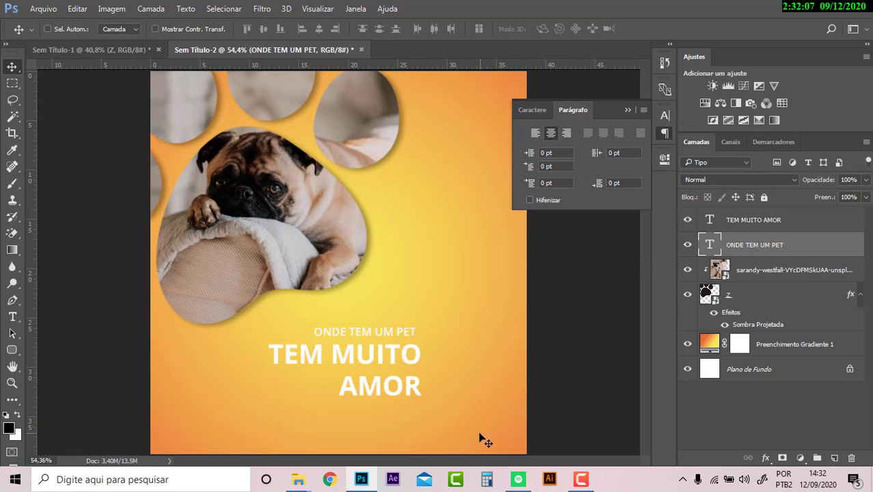
{"action": "left_click", "coordinate": [396, 361], "text": "ctrl"}
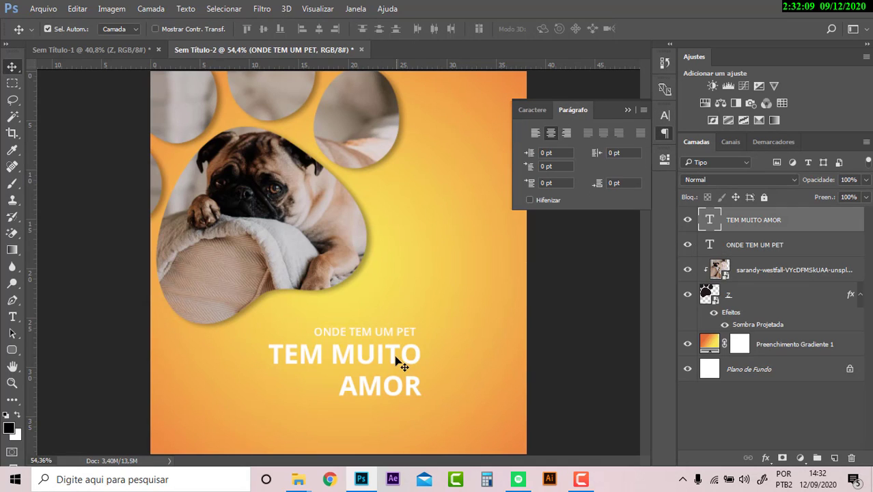
{"action": "left_click", "coordinate": [535, 134]}
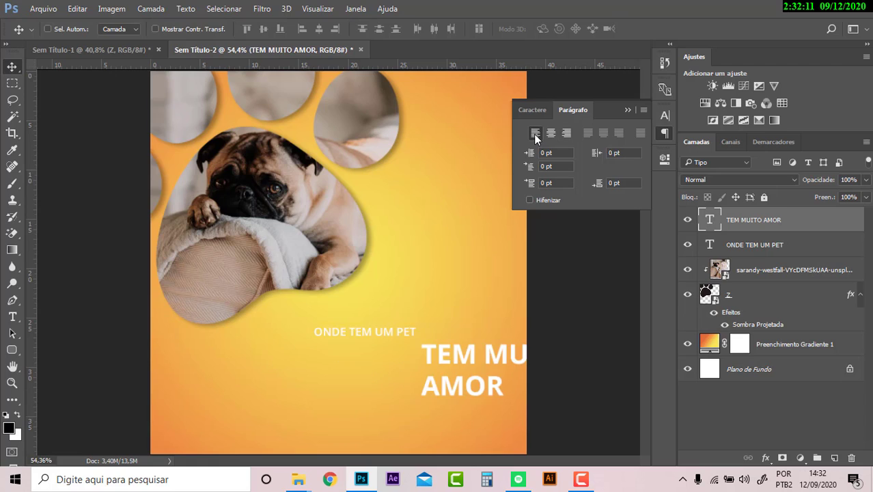
{"action": "left_click", "coordinate": [568, 132]}
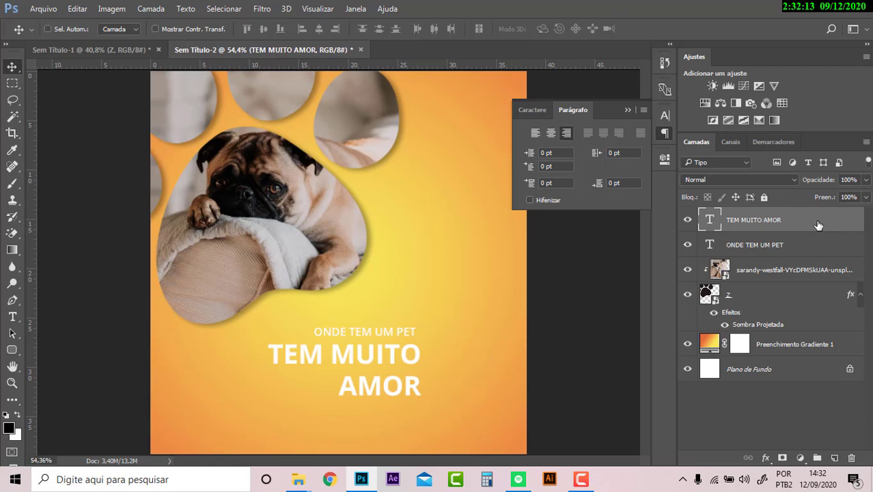
Step: Set the second headline's font to Pacifico
{"action": "left_click", "coordinate": [627, 111]}
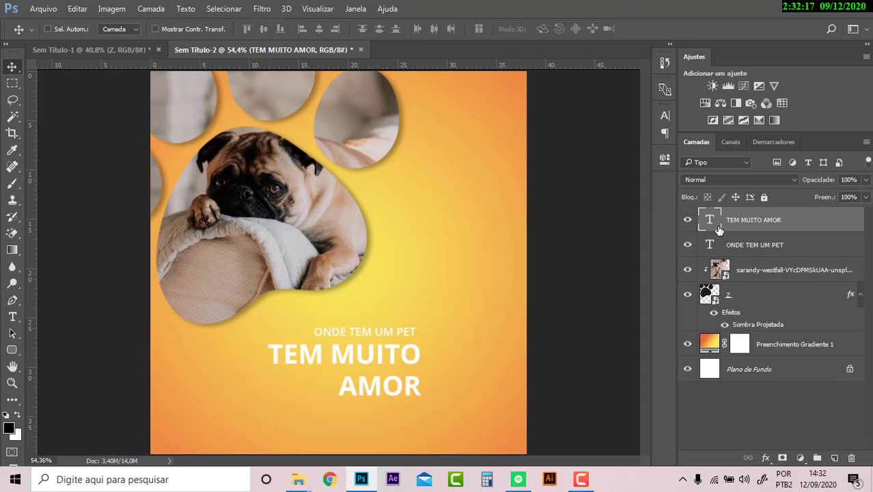
{"action": "left_click", "coordinate": [661, 116]}
{"action": "left_click", "coordinate": [540, 147]}
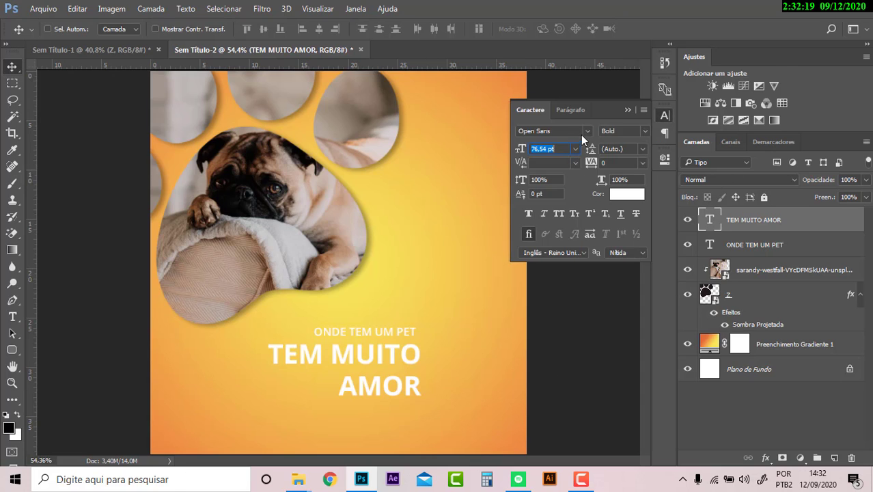
{"action": "left_click", "coordinate": [584, 146]}
{"action": "key", "text": "Down"}
{"action": "key", "text": "Up"}
{"action": "key", "text": "Up"}
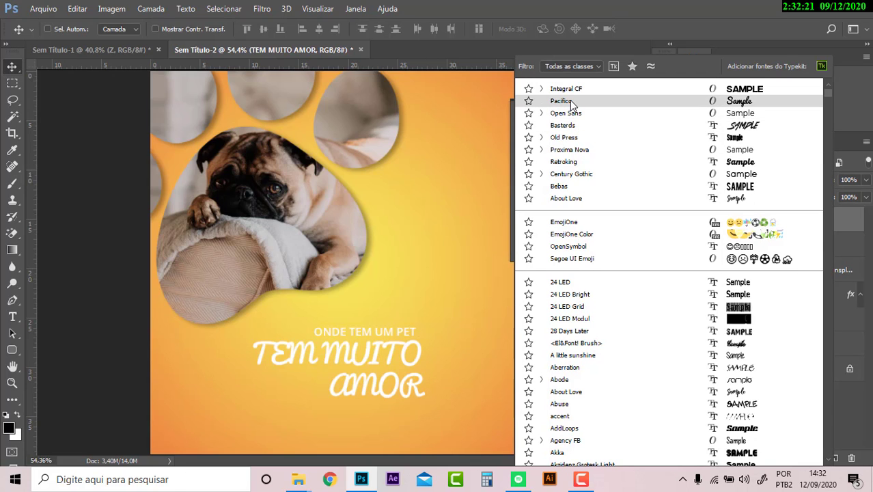
{"action": "left_click", "coordinate": [572, 101]}
Step: Retype the headline as 'tem muito amor.' and tighten its line spacing
{"action": "double_click", "coordinate": [374, 353]}
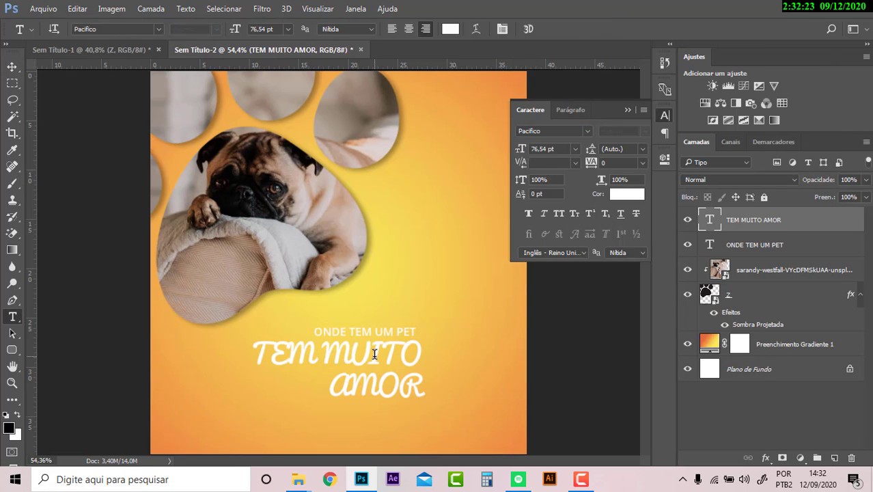
{"action": "key", "text": "ctrl+a"}
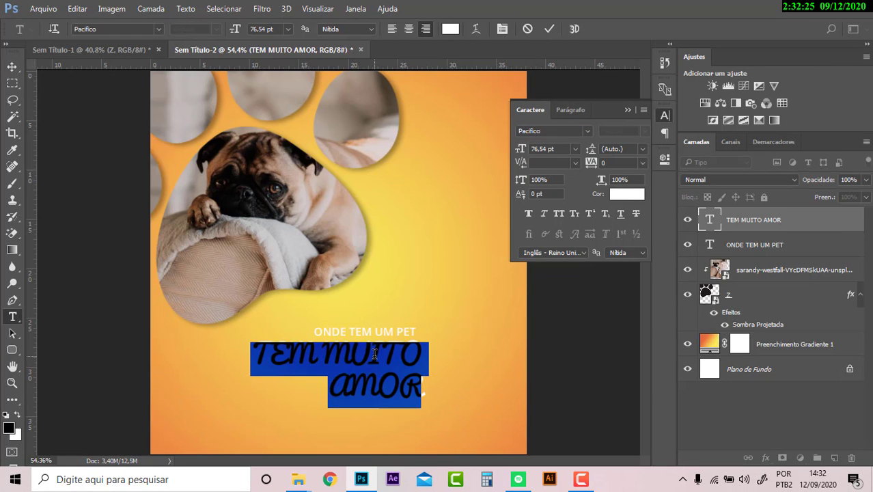
{"action": "type", "text": "tem"}
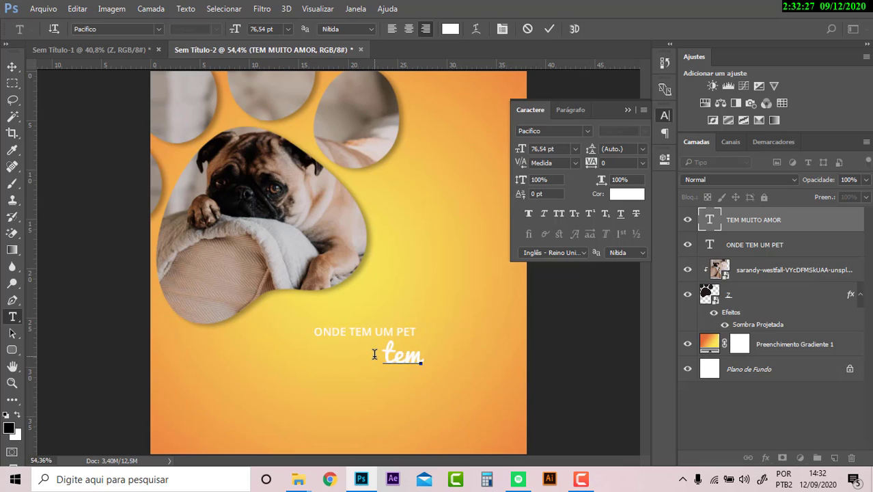
{"action": "type", "text": " muito "}
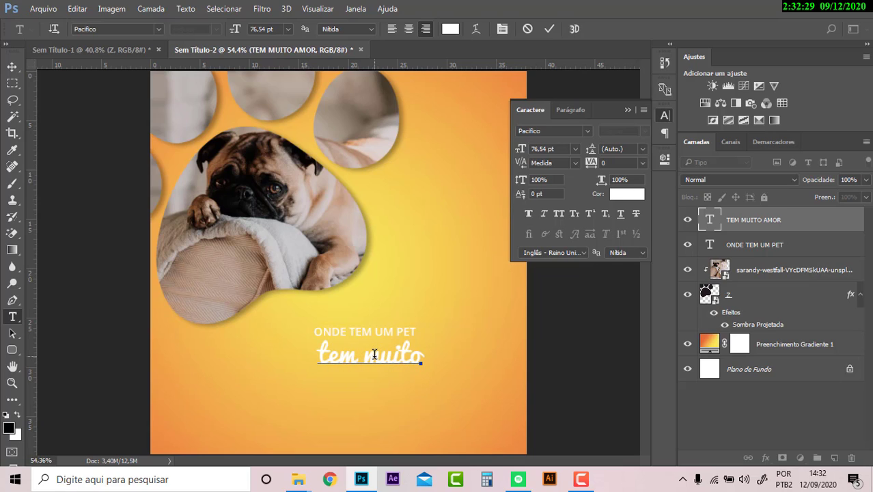
{"action": "type", "text": "amr"}
{"action": "key", "text": "BackSpace"}
{"action": "type", "text": "or."}
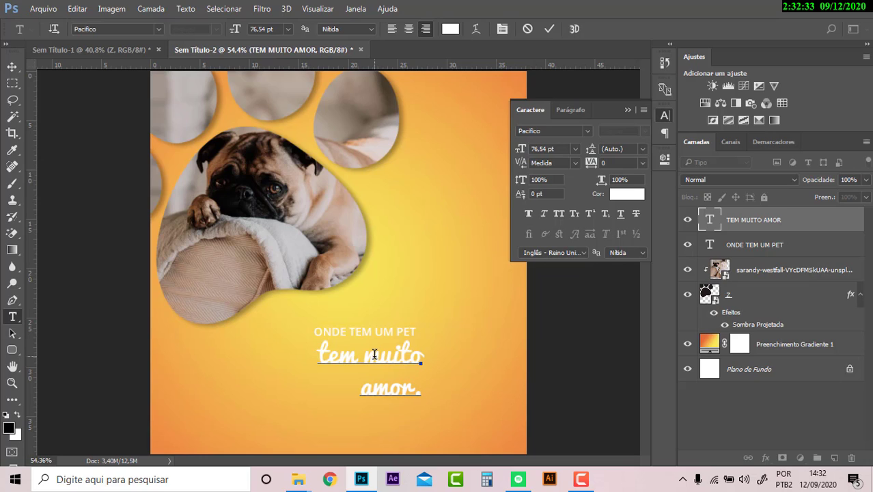
{"action": "left_click", "coordinate": [786, 224]}
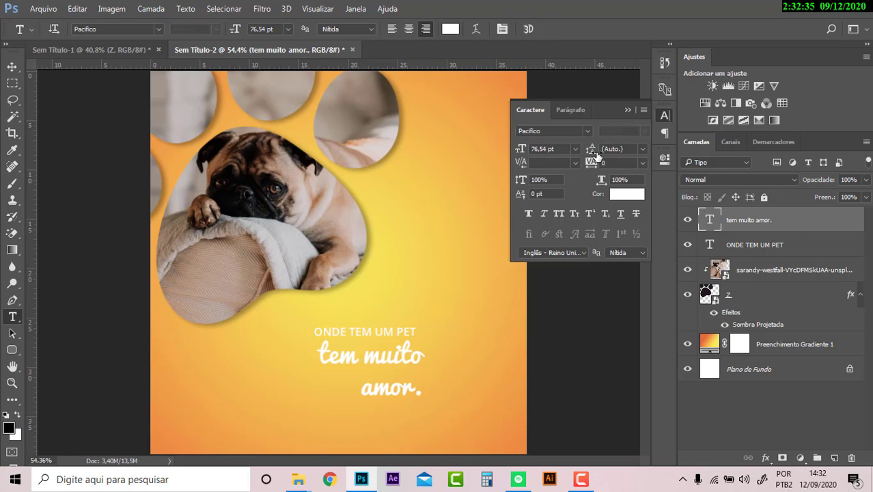
{"action": "left_click_drag", "start_coordinate": [597, 155], "coordinate": [595, 156]}
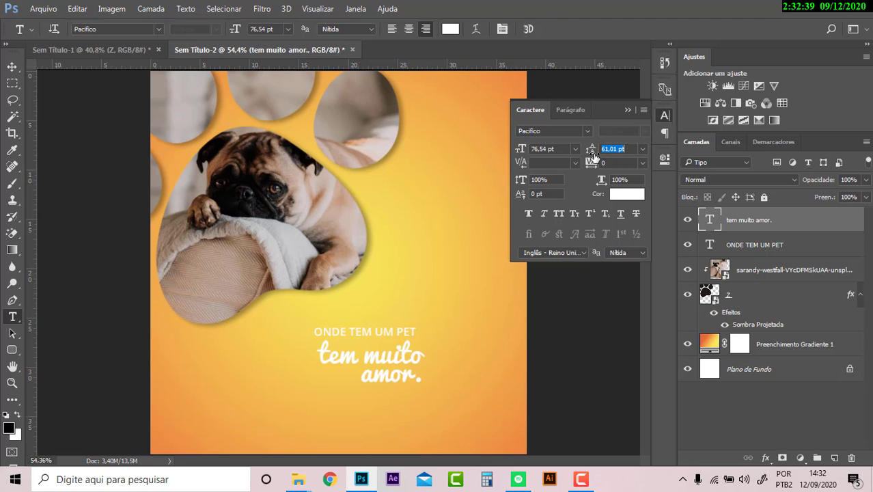
{"action": "left_click", "coordinate": [628, 110]}
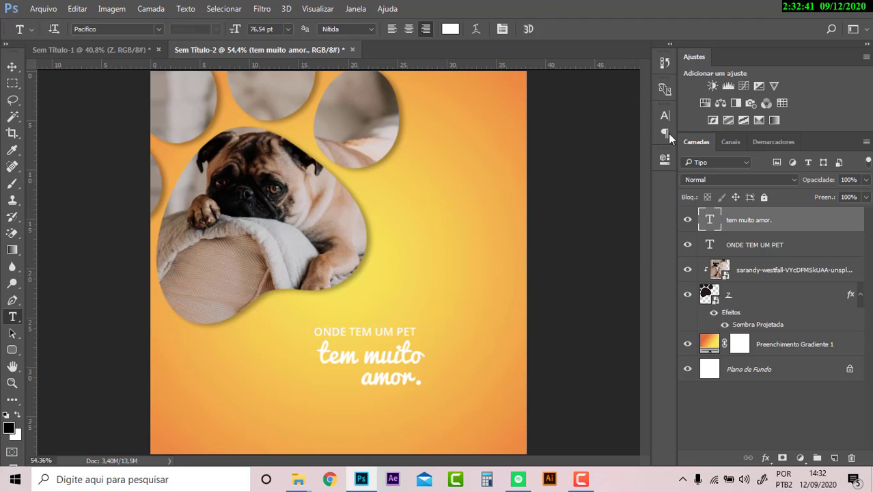
Step: Colour the headline dark red #560202 and pull amor. closer with reduced leading
{"action": "left_click", "coordinate": [665, 116]}
{"action": "left_click", "coordinate": [628, 193]}
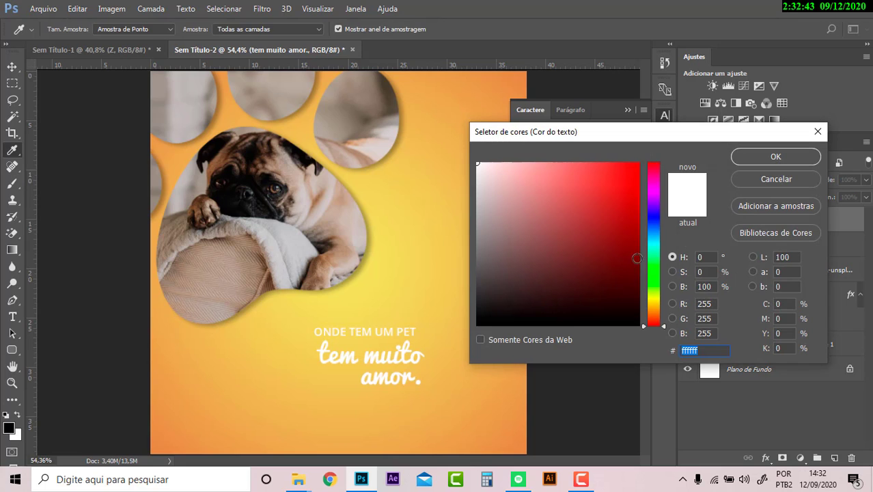
{"action": "left_click", "coordinate": [636, 271]}
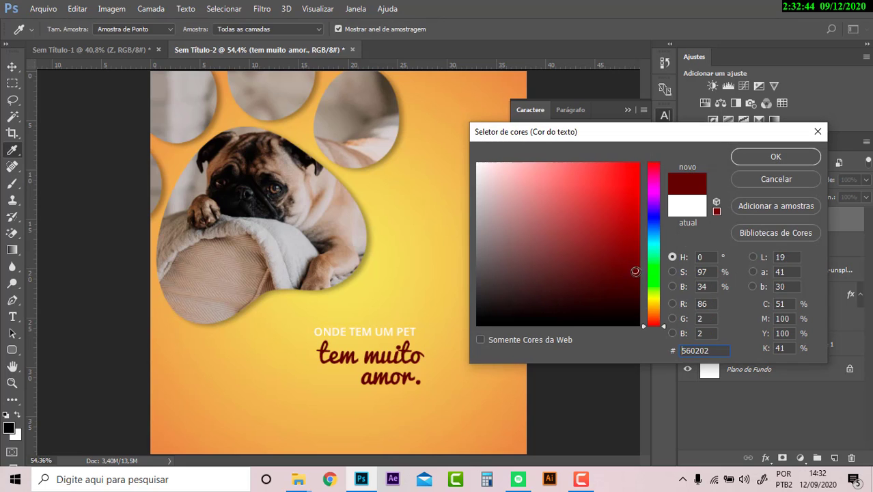
{"action": "left_click", "coordinate": [772, 157]}
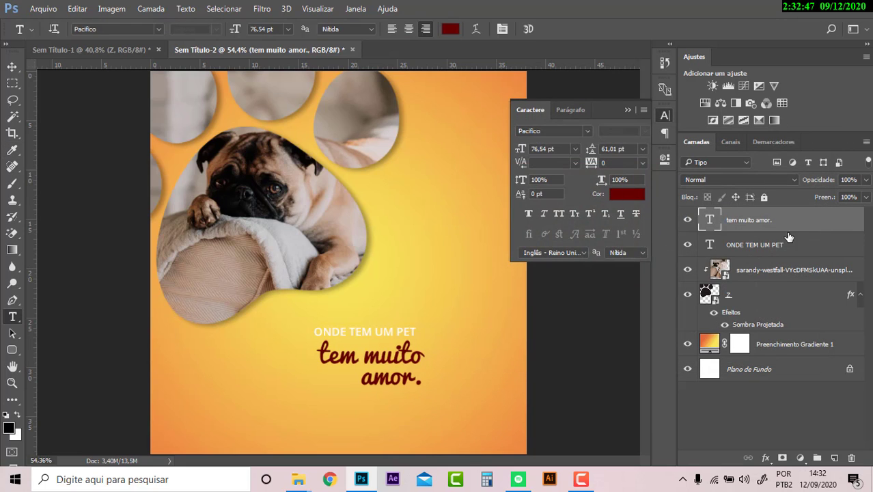
{"action": "left_click_drag", "start_coordinate": [590, 150], "coordinate": [591, 152]}
{"action": "left_click", "coordinate": [627, 110]}
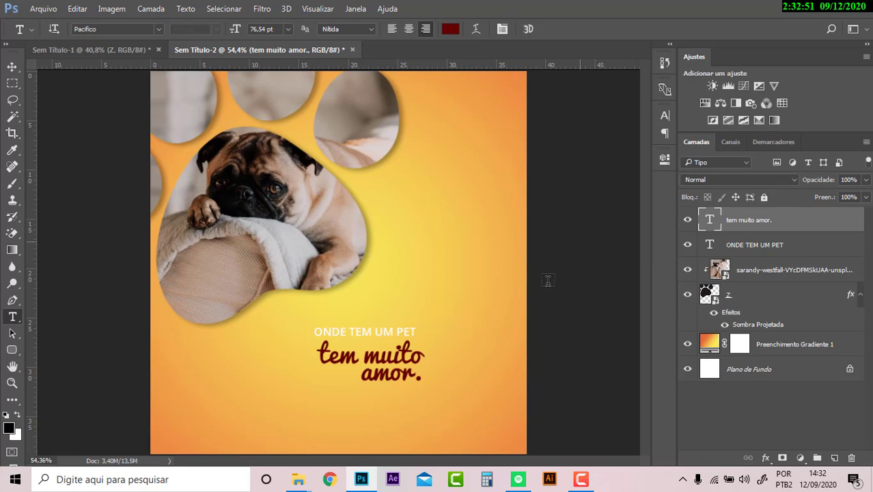
Step: Scale the headline up to about 160% and shift it to the right
{"action": "key", "text": "ctrl+t"}
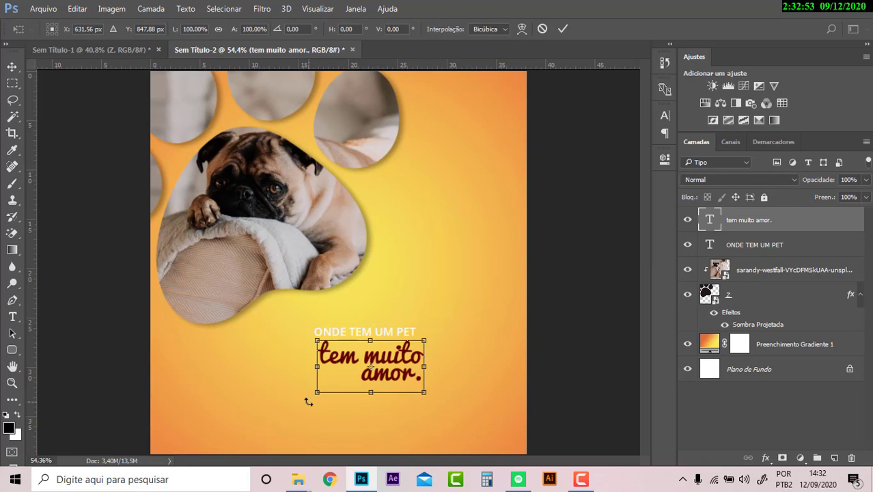
{"action": "left_click_drag", "start_coordinate": [318, 393], "coordinate": [251, 424]}
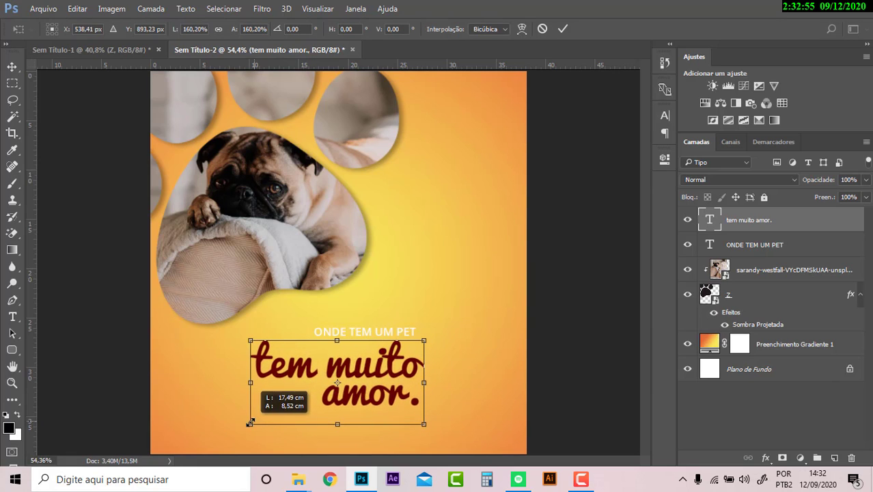
{"action": "mouse_move", "coordinate": [366, 370]}
{"action": "left_mouse_down"}
{"action": "mouse_move", "coordinate": [406, 369]}
{"action": "mouse_move", "coordinate": [407, 355]}
{"action": "left_mouse_up"}
Step: Commit the transform and compare against the Sem Título-1 reference design
{"action": "key", "text": "t"}
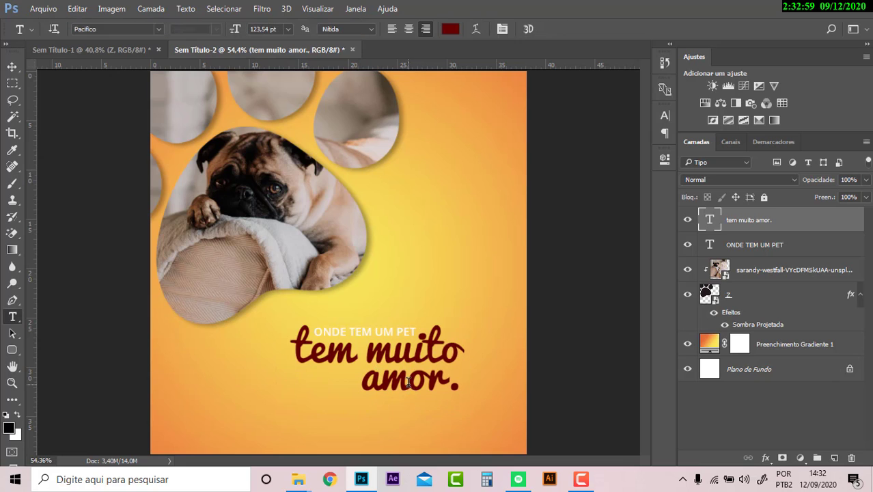
{"action": "left_click", "coordinate": [89, 48]}
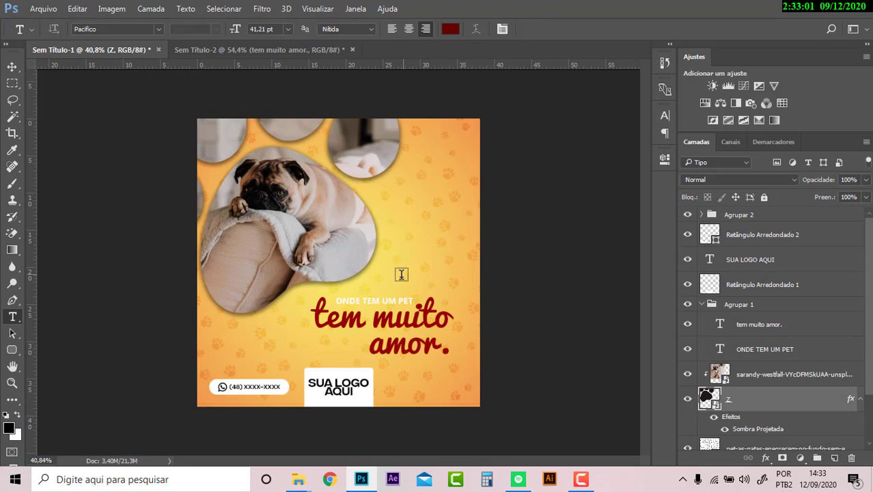
{"action": "left_click", "coordinate": [264, 53]}
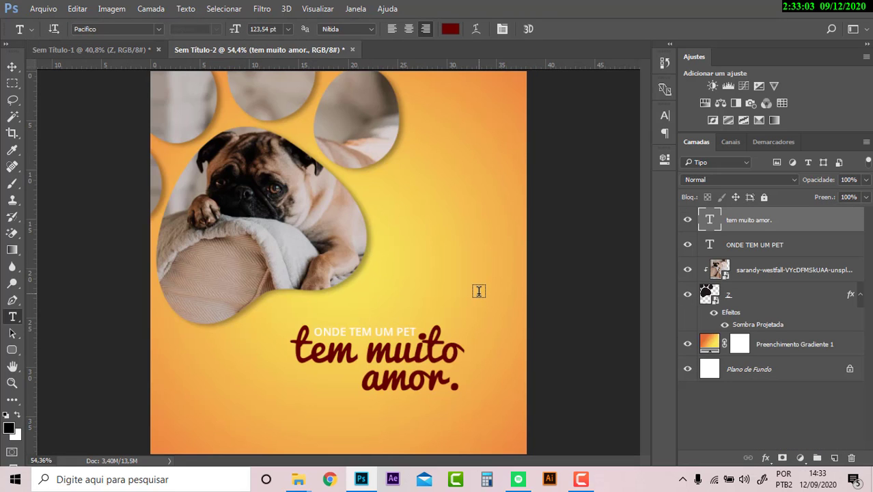
{"action": "left_click", "coordinate": [363, 352]}
{"action": "scroll", "coordinate": [335, 344], "scroll_direction": "up", "scroll_amount": 3}
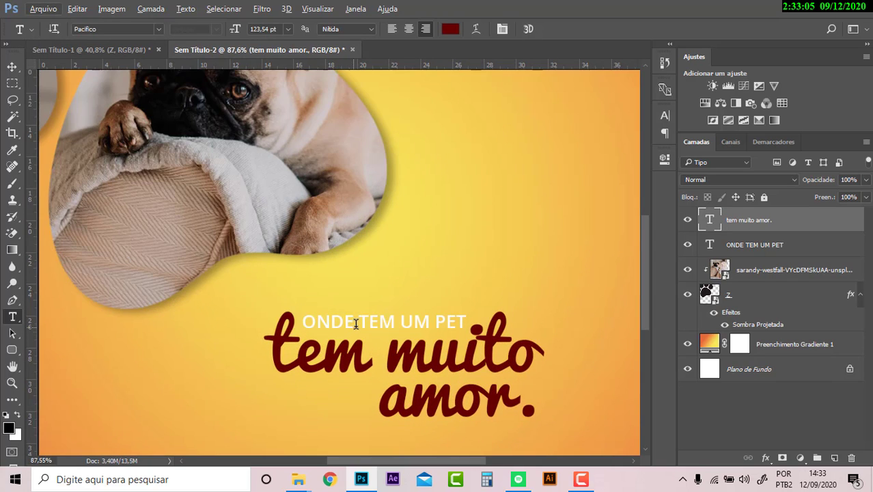
{"action": "left_click", "coordinate": [11, 67]}
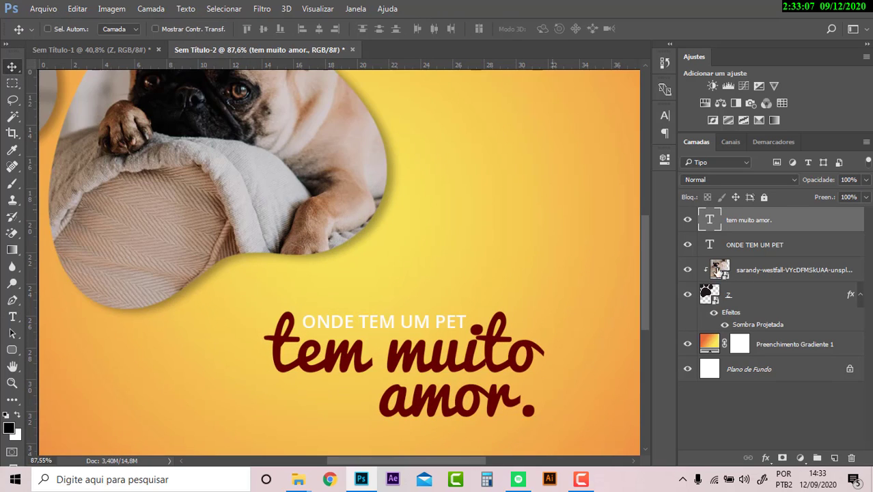
Step: Reduce the ONDE TEM UM PET font size to 30,21 pt
{"action": "left_click", "coordinate": [751, 245]}
{"action": "left_click", "coordinate": [665, 116]}
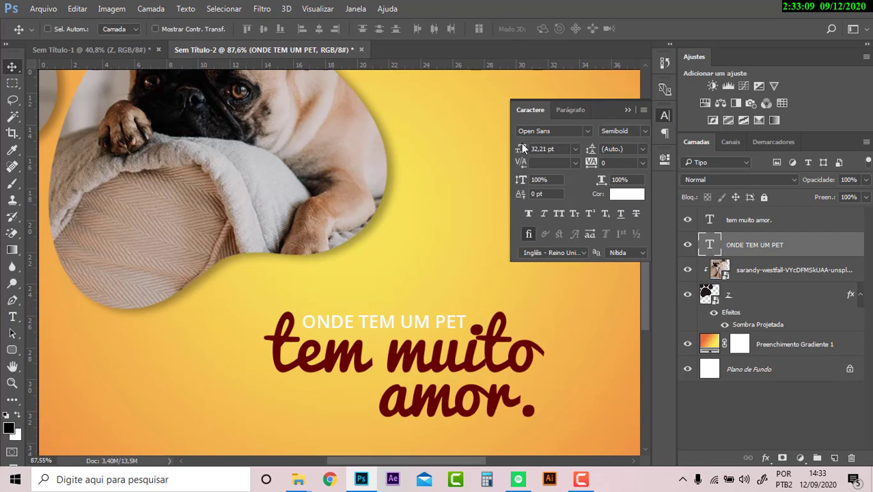
{"action": "left_click_drag", "start_coordinate": [522, 149], "coordinate": [520, 148]}
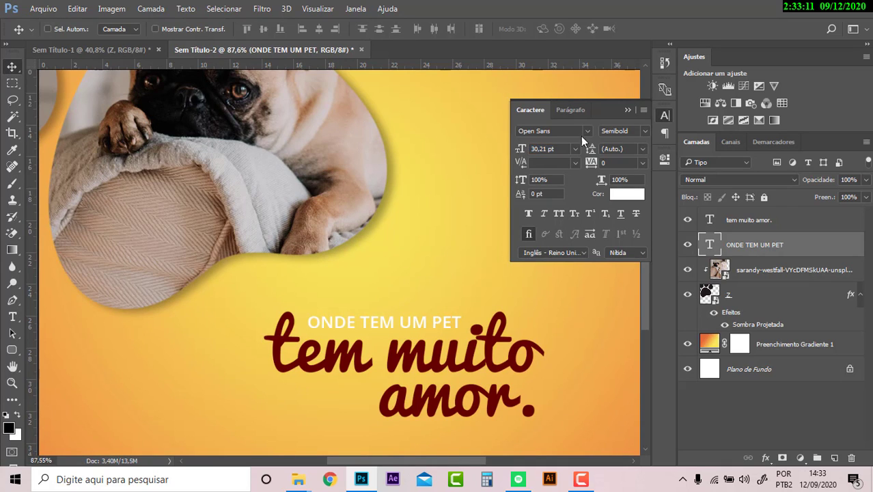
{"action": "left_click", "coordinate": [628, 110]}
{"action": "scroll", "coordinate": [621, 296], "scroll_direction": "down", "scroll_amount": 1}
{"action": "scroll", "coordinate": [621, 296], "scroll_direction": "down", "scroll_amount": 1, "text": "alt"}
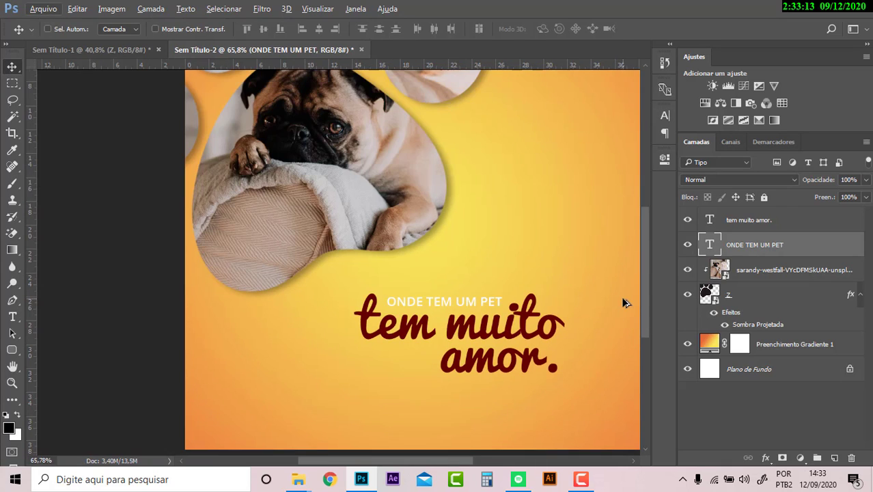
{"action": "scroll", "coordinate": [636, 303], "scroll_direction": "down", "scroll_amount": 1, "text": "alt"}
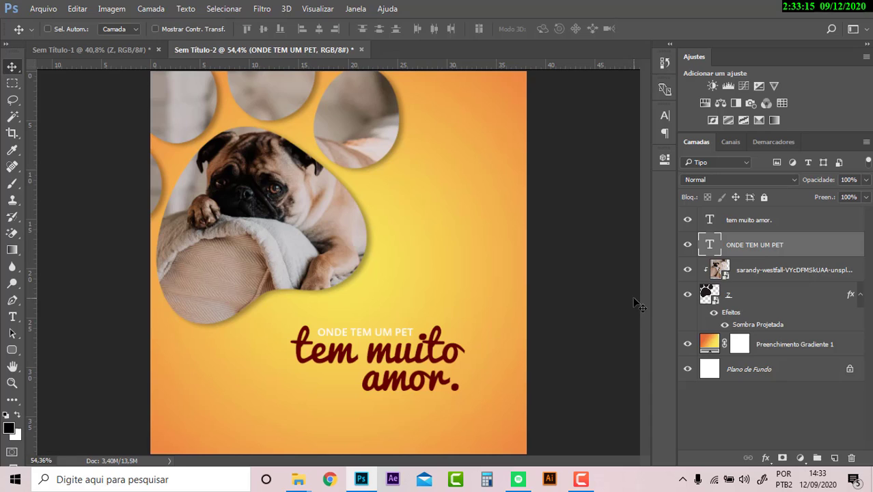
Step: Group both headline text layers with Ctrl+G and name the group 'texto'
{"action": "left_click", "coordinate": [763, 225], "text": "ctrl"}
{"action": "key", "text": "ctrl+g"}
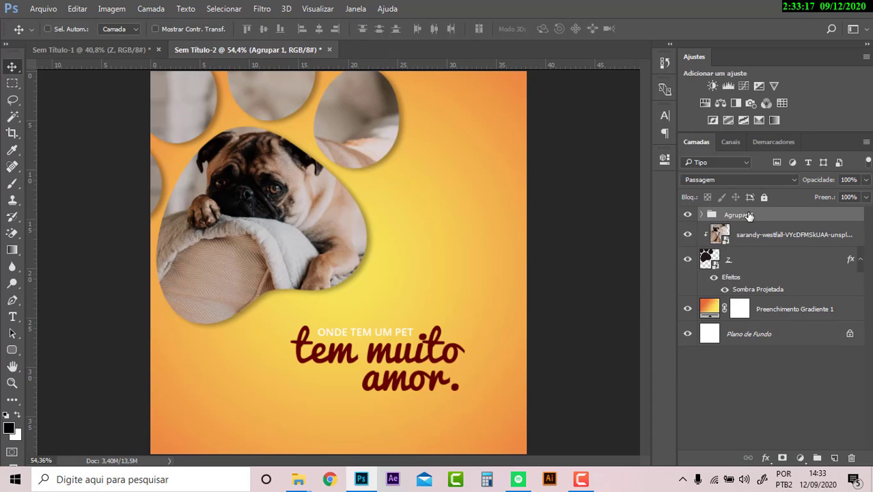
{"action": "double_click", "coordinate": [738, 215]}
{"action": "type", "text": "texto"}
{"action": "key", "text": "Return"}
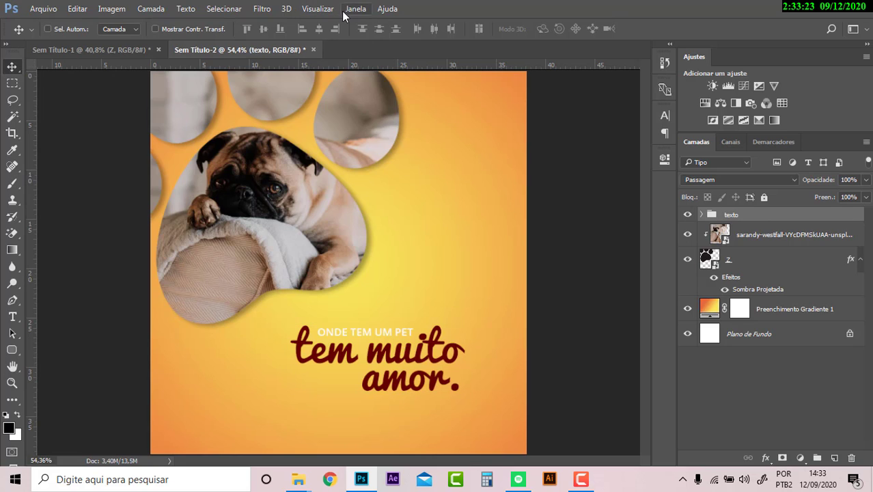
{"action": "left_click", "coordinate": [321, 10]}
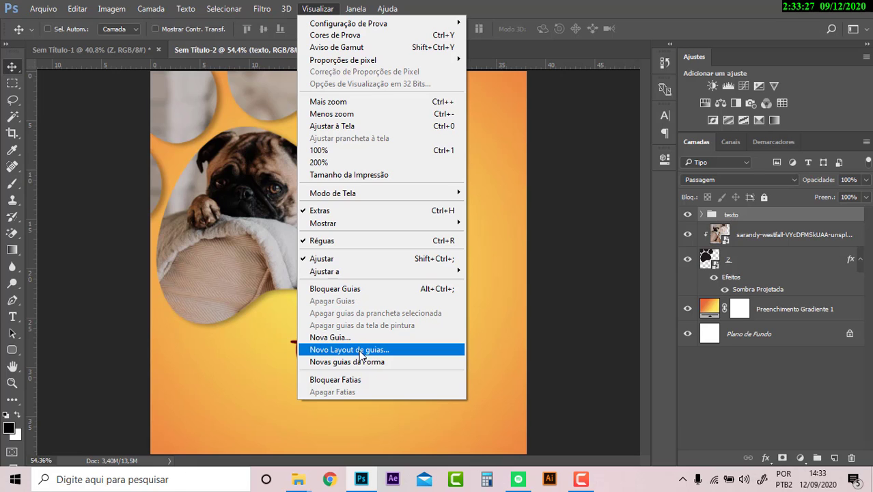
Step: Apply a 5-column, 5-row guide layout and drag the texto group right, below the paw
{"action": "left_click", "coordinate": [359, 350]}
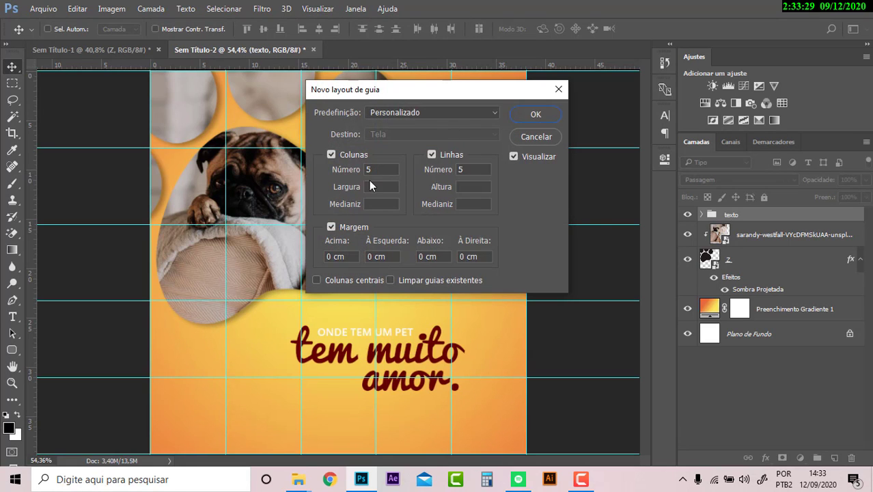
{"action": "left_click", "coordinate": [536, 113]}
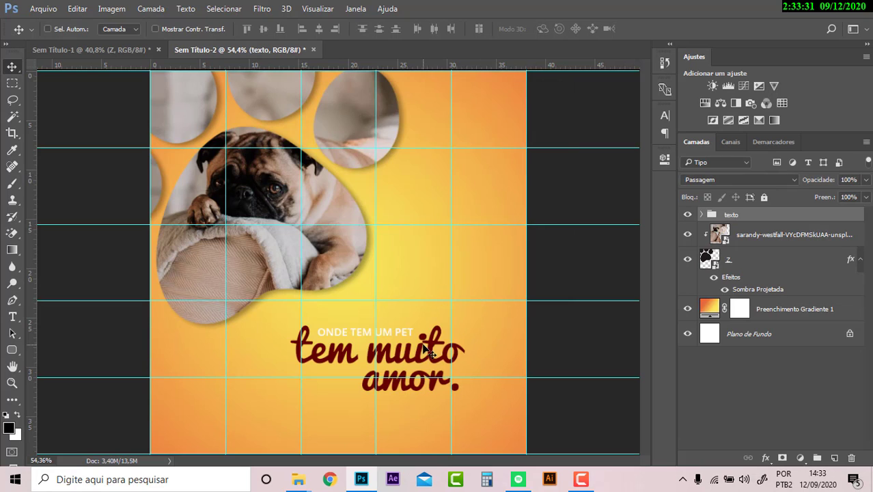
{"action": "mouse_move", "coordinate": [429, 354]}
{"action": "left_mouse_down"}
{"action": "mouse_move", "coordinate": [443, 327]}
{"action": "mouse_move", "coordinate": [458, 328]}
{"action": "left_mouse_up"}
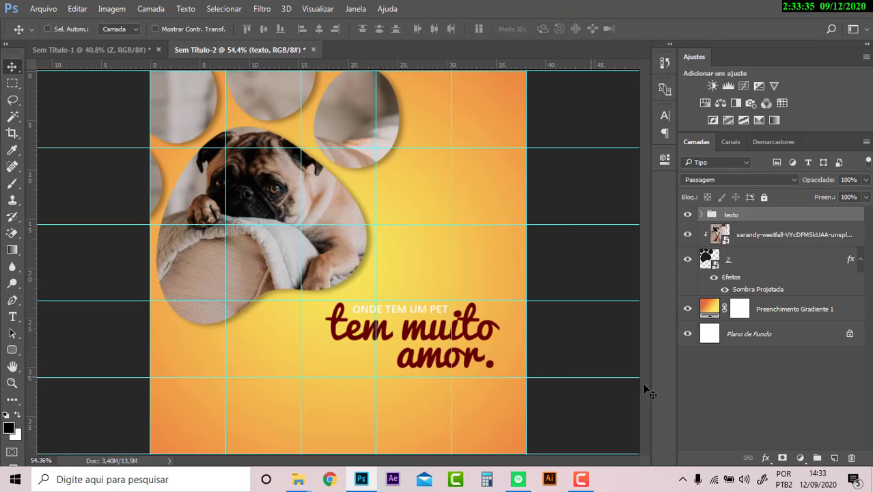
{"action": "left_click", "coordinate": [354, 9]}
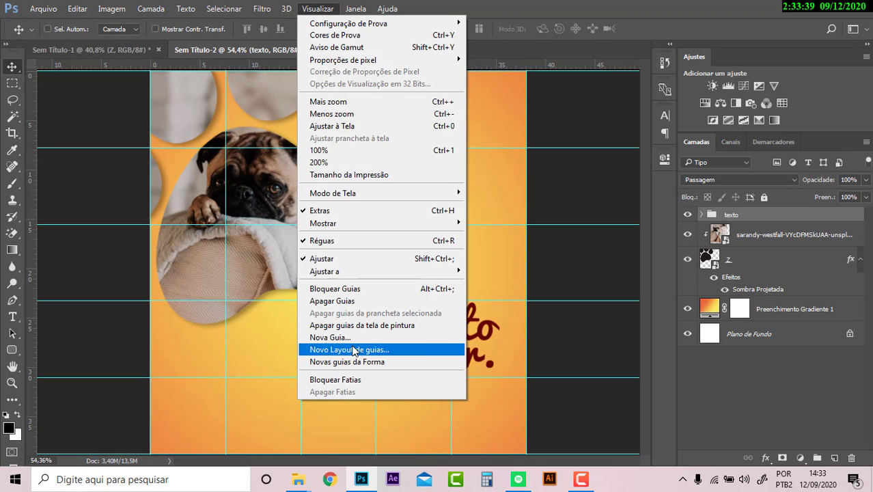
Step: Try a new guide layout with 2 cm margins on all sides, then cancel it
{"action": "left_click", "coordinate": [348, 349]}
{"action": "left_click_drag", "start_coordinate": [402, 92], "coordinate": [567, 96]}
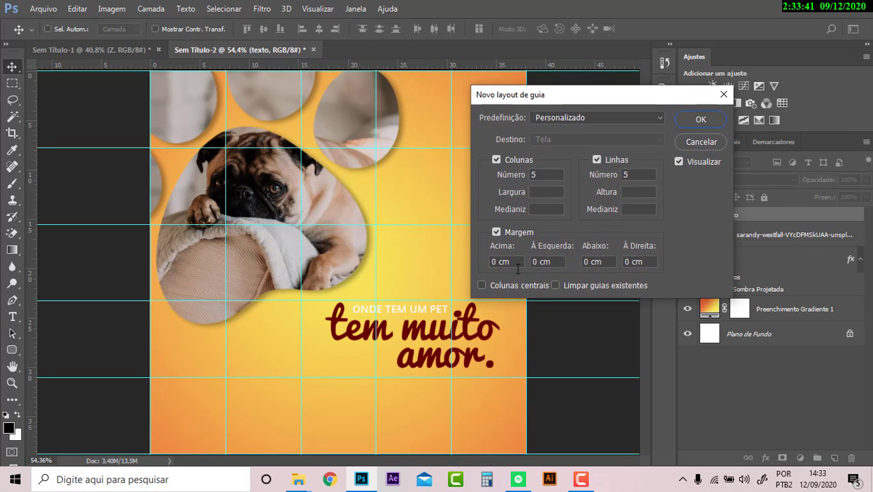
{"action": "left_click", "coordinate": [503, 261]}
{"action": "double_click", "coordinate": [503, 260]}
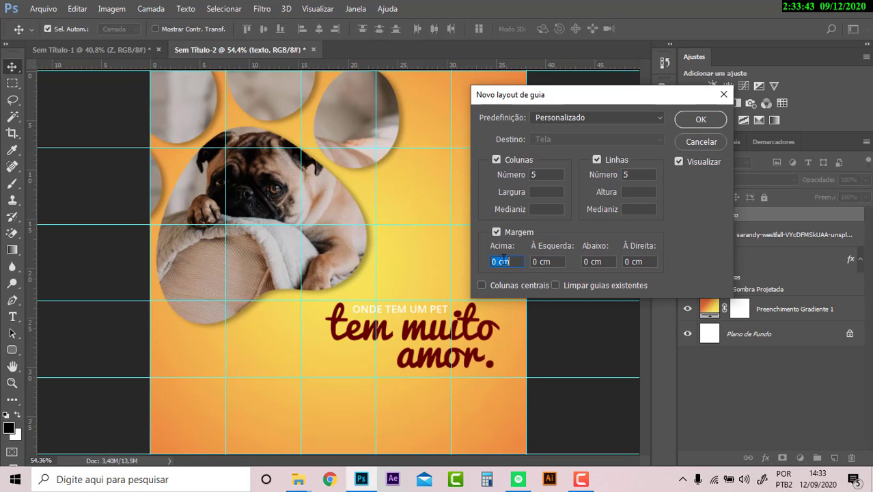
{"action": "type", "text": "2"}
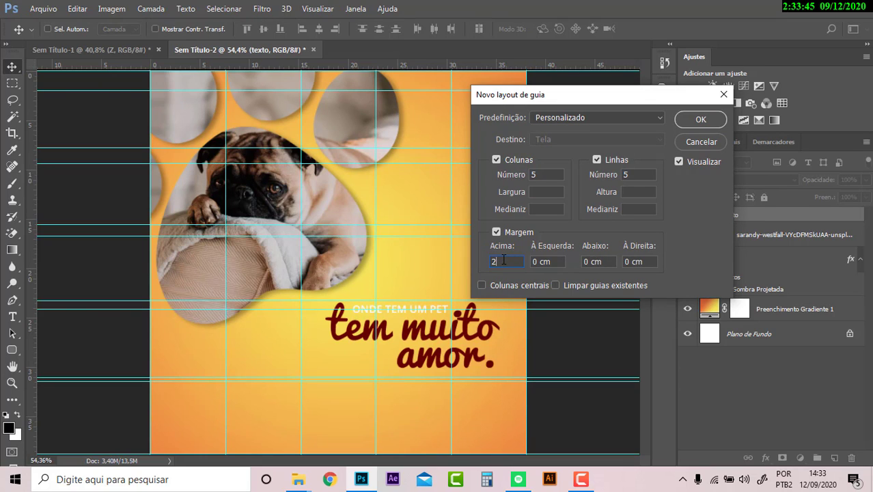
{"action": "key", "text": "Tab"}
{"action": "type", "text": "2"}
{"action": "key", "text": "Tab"}
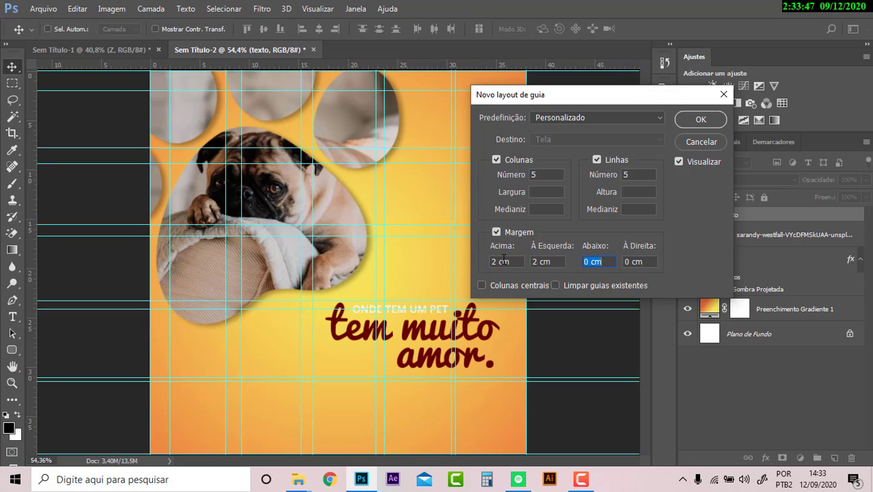
{"action": "type", "text": "2"}
{"action": "key", "text": "Tab"}
{"action": "type", "text": "2"}
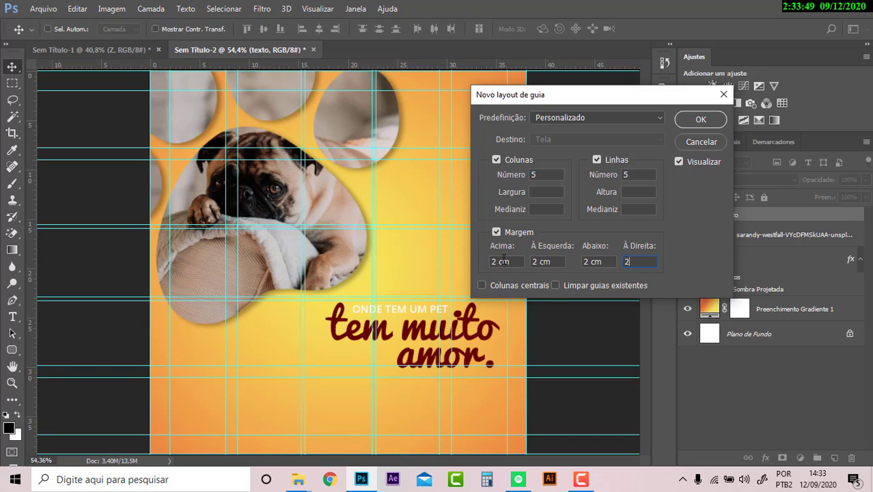
{"action": "left_click", "coordinate": [693, 138]}
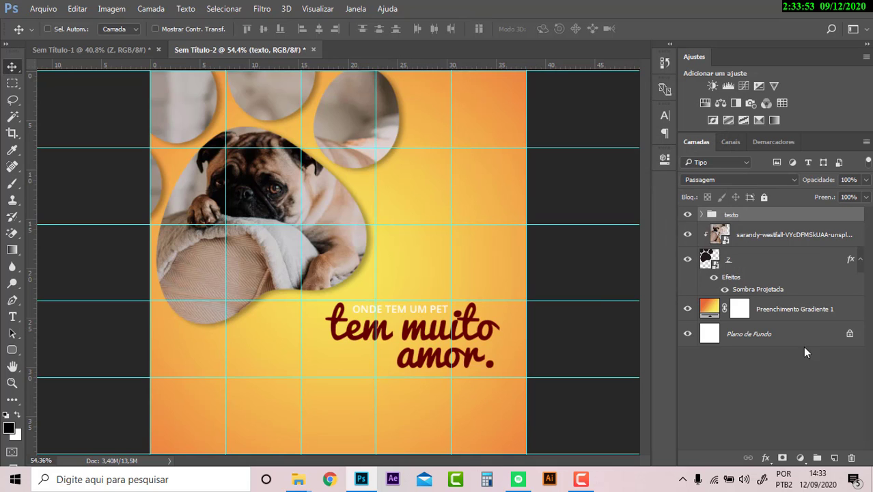
Step: Undo an accidental gradient copy, then Alt-drag 'tem muito amor.' downward to duplicate it
{"action": "left_click", "coordinate": [806, 316]}
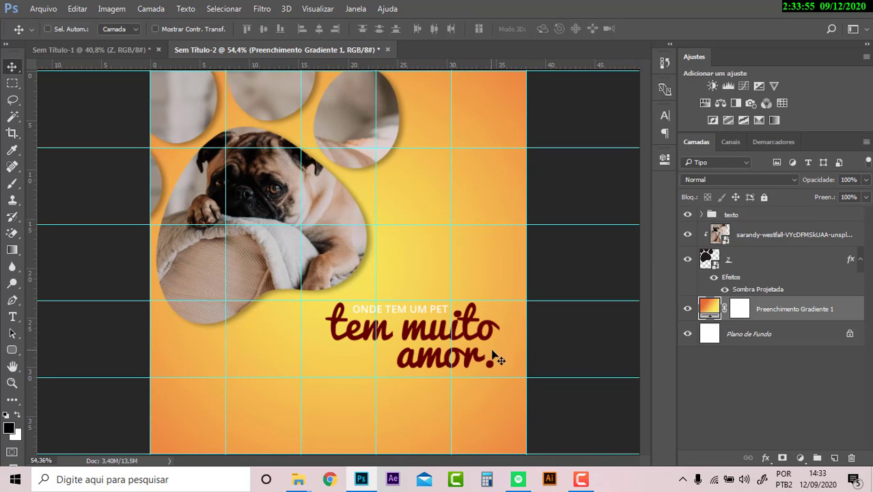
{"action": "scroll", "coordinate": [505, 358], "scroll_direction": "up", "scroll_amount": 3}
{"action": "scroll", "coordinate": [540, 335], "scroll_direction": "up", "scroll_amount": 1}
{"action": "scroll", "coordinate": [478, 312], "scroll_direction": "down", "scroll_amount": 1}
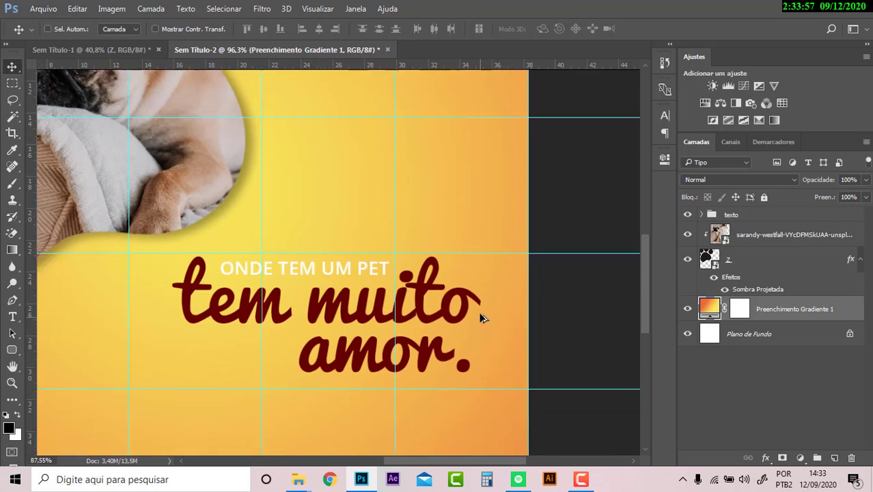
{"action": "scroll", "coordinate": [478, 317], "scroll_direction": "down", "scroll_amount": 1}
{"action": "scroll", "coordinate": [478, 316], "scroll_direction": "down", "scroll_amount": 1}
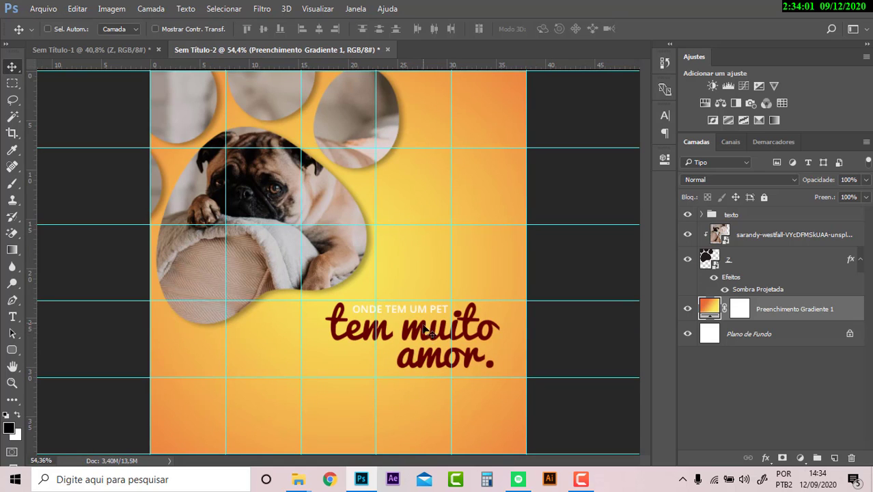
{"action": "left_click", "coordinate": [427, 342], "text": "alt"}
{"action": "key", "text": "ctrl+z"}
{"action": "left_click", "coordinate": [437, 337], "text": "ctrl"}
{"action": "mouse_move", "coordinate": [433, 329]}
{"action": "left_mouse_down"}
{"action": "mouse_move", "coordinate": [449, 397]}
{"action": "mouse_move", "coordinate": [441, 399]}
{"action": "left_mouse_up"}
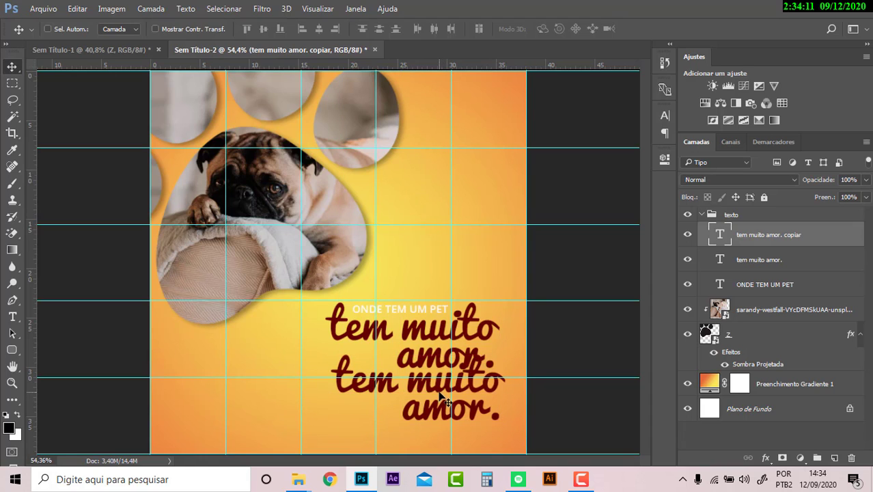
Step: Undo the duplicated headline and toggle the guides off and back on
{"action": "key", "text": "ctrl+z"}
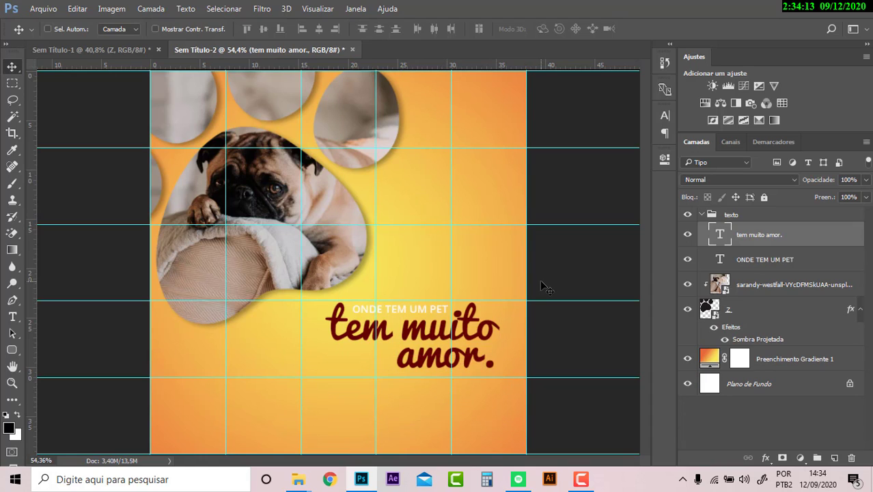
{"action": "key", "text": "ctrl+h"}
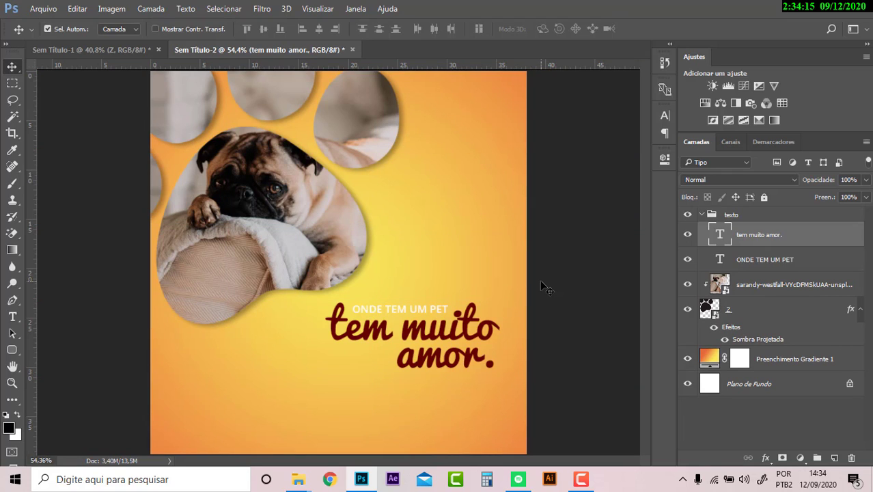
{"action": "key", "text": "ctrl+h"}
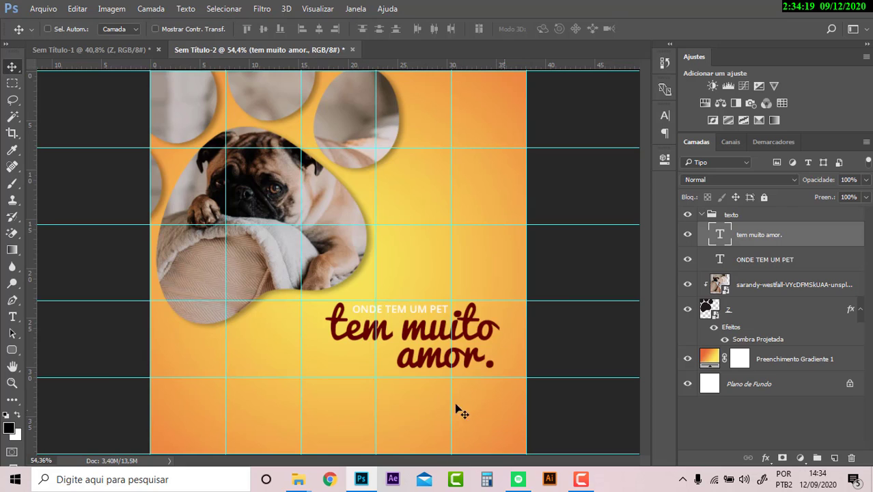
Step: Check the finished reference in Sem Título-1, then return to Sem Título-2
{"action": "left_click", "coordinate": [114, 48]}
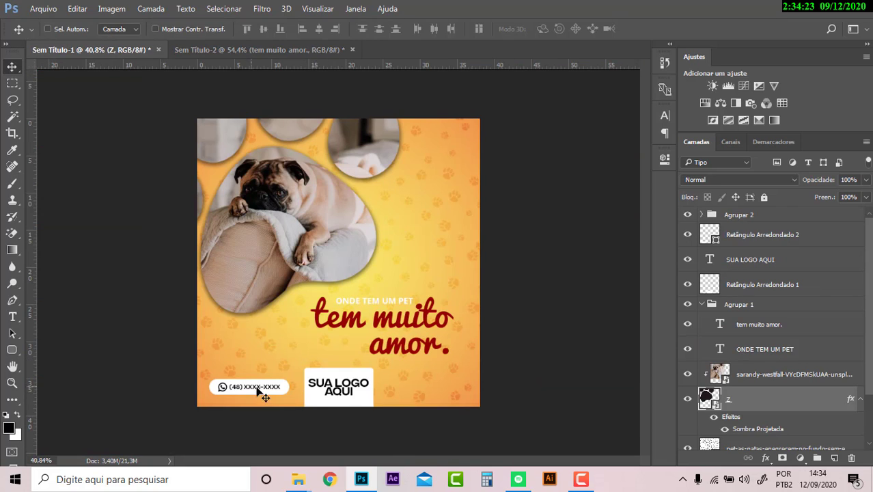
{"action": "scroll", "coordinate": [369, 391], "scroll_direction": "up", "scroll_amount": 1}
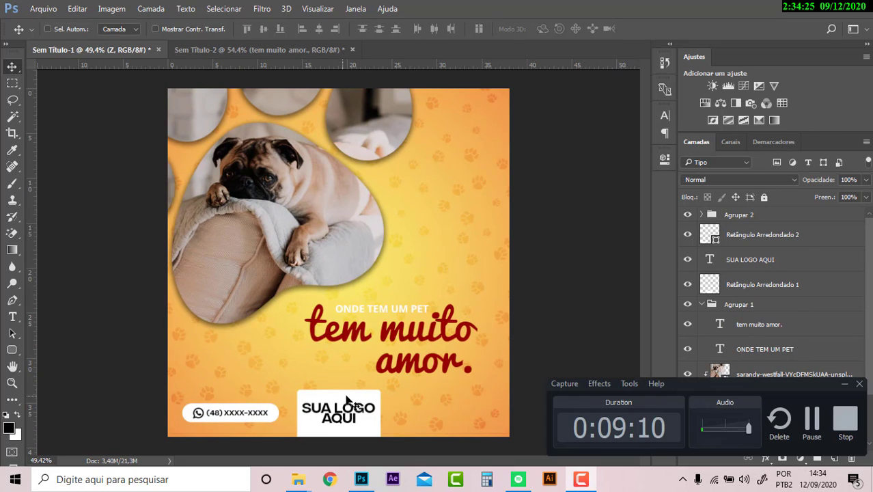
{"action": "left_click", "coordinate": [843, 386]}
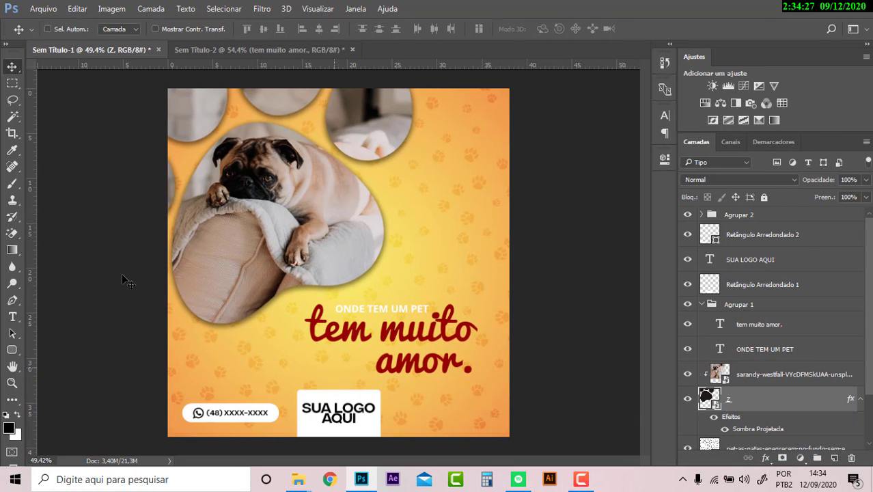
{"action": "left_click", "coordinate": [224, 50]}
{"action": "key", "text": "u"}
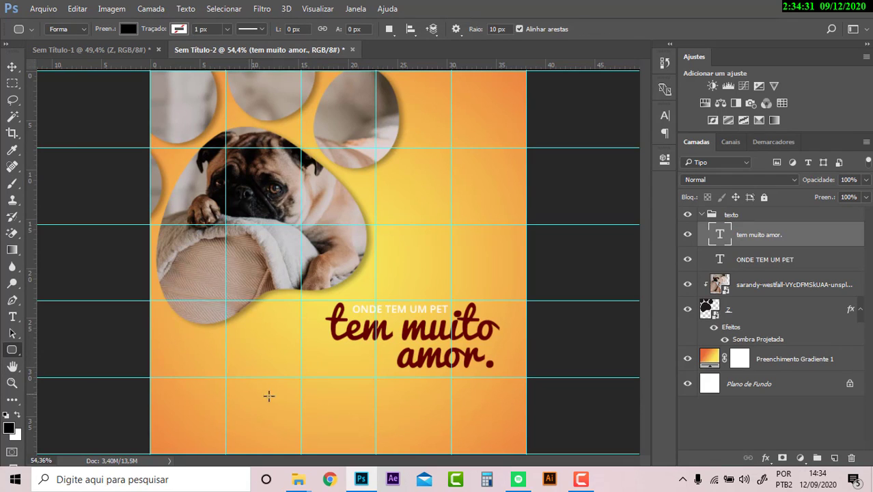
Step: Draw a rounded rectangle at the post's bottom edge and fill it white
{"action": "left_click_drag", "start_coordinate": [303, 401], "coordinate": [393, 475]}
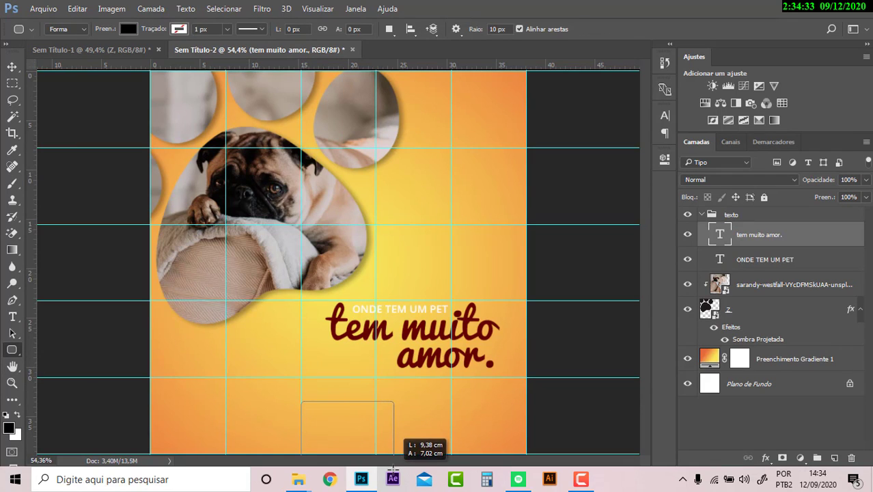
{"action": "left_click", "coordinate": [485, 232]}
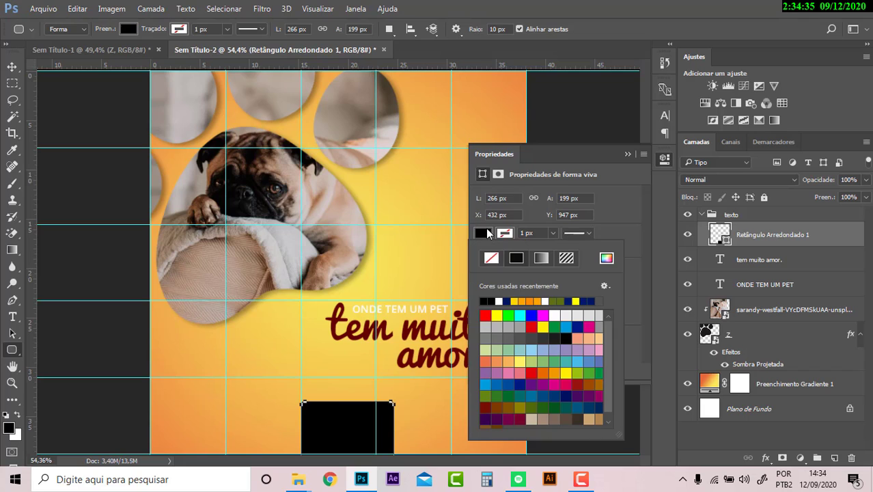
{"action": "left_click", "coordinate": [483, 302]}
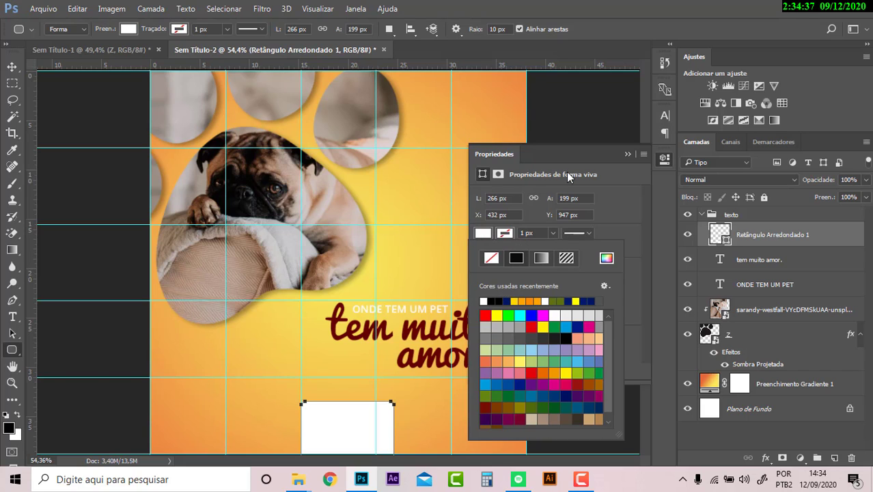
{"action": "left_click", "coordinate": [626, 155]}
Step: Move the rectangle layer above the texto group, centre it horizontally, and start a text line above it
{"action": "key", "text": "v"}
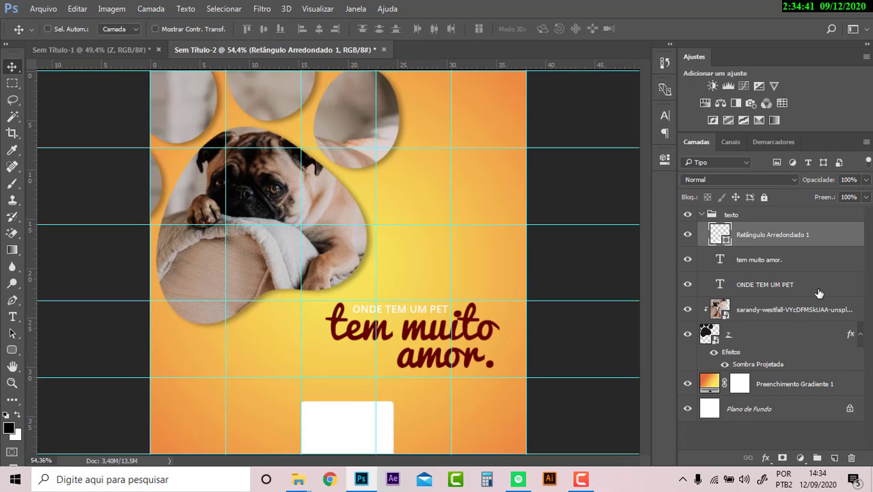
{"action": "mouse_move", "coordinate": [823, 235]}
{"action": "left_mouse_down"}
{"action": "mouse_move", "coordinate": [820, 207]}
{"action": "mouse_move", "coordinate": [821, 216]}
{"action": "left_mouse_up"}
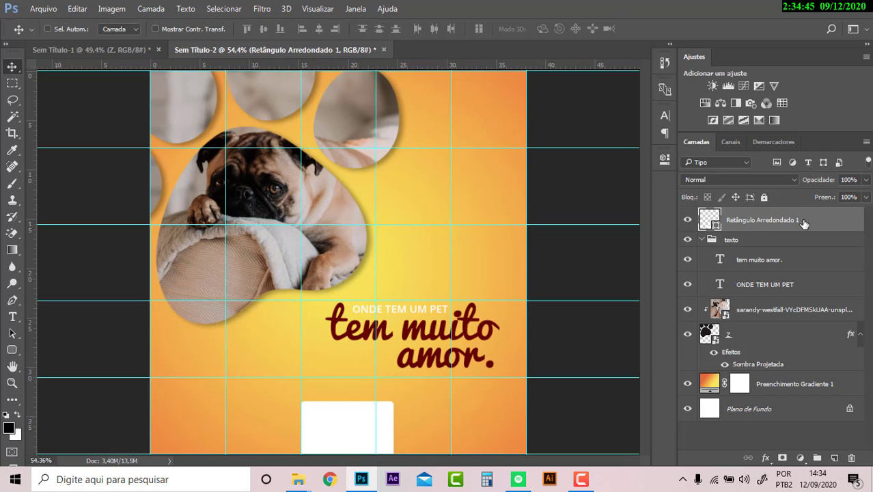
{"action": "key", "text": "ctrl+a"}
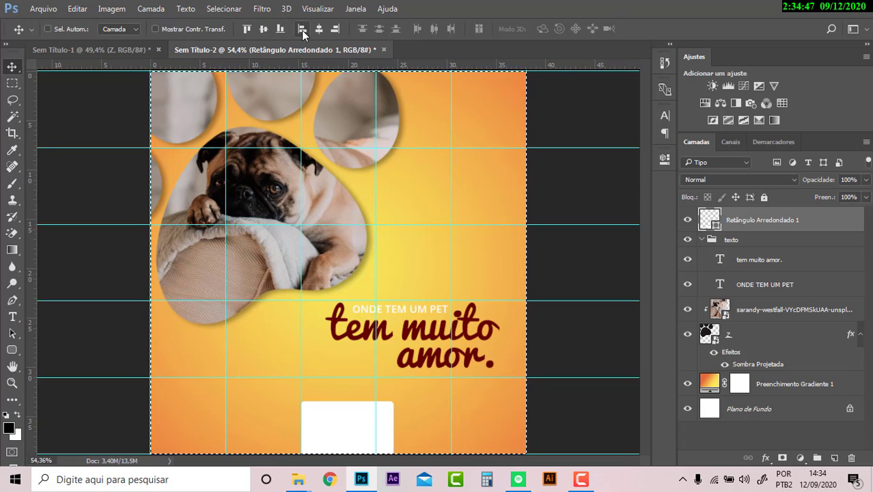
{"action": "left_click", "coordinate": [318, 29]}
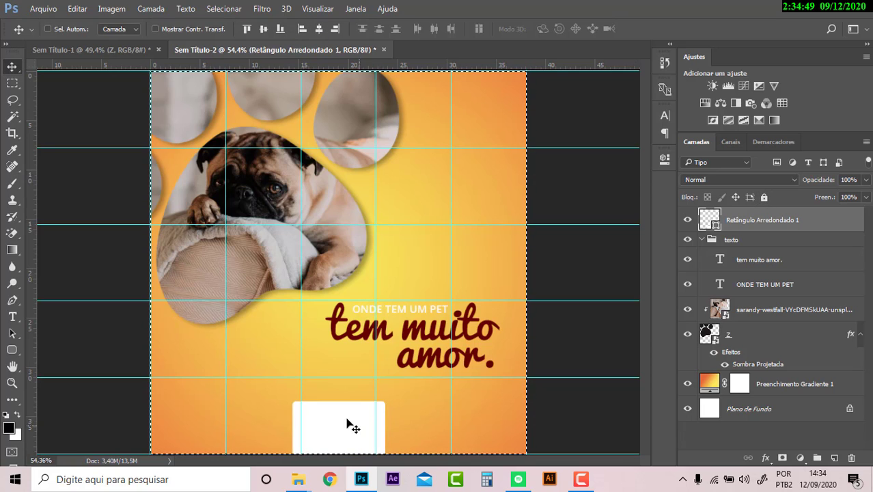
{"action": "key", "text": "ctrl+h"}
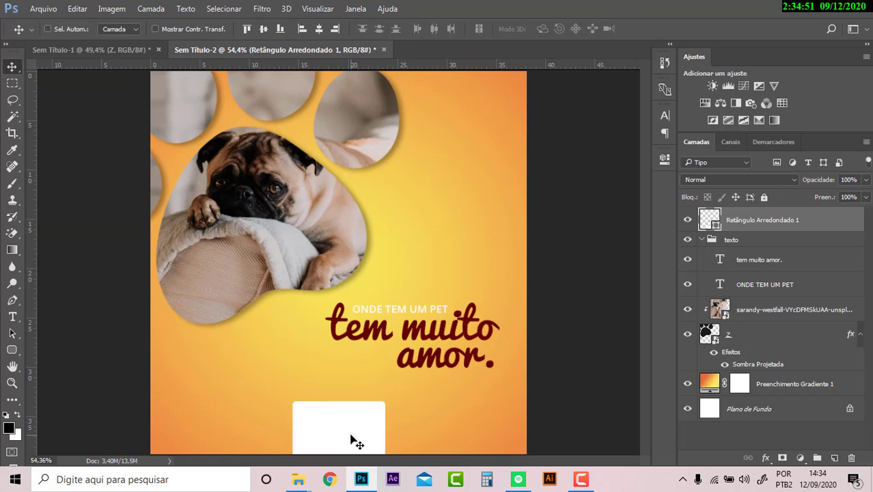
{"action": "scroll", "coordinate": [335, 428], "scroll_direction": "up", "scroll_amount": 3}
{"action": "key", "text": "t"}
{"action": "left_click", "coordinate": [302, 366]}
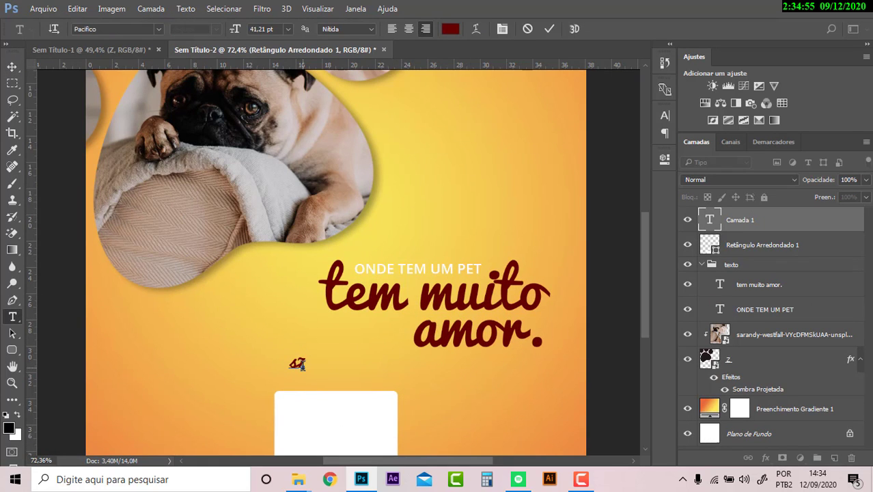
Step: Type 'SUA LOGO', with 'aqui' on a second line, fixing typos, and commit the text
{"action": "type", "text": "SUAL"}
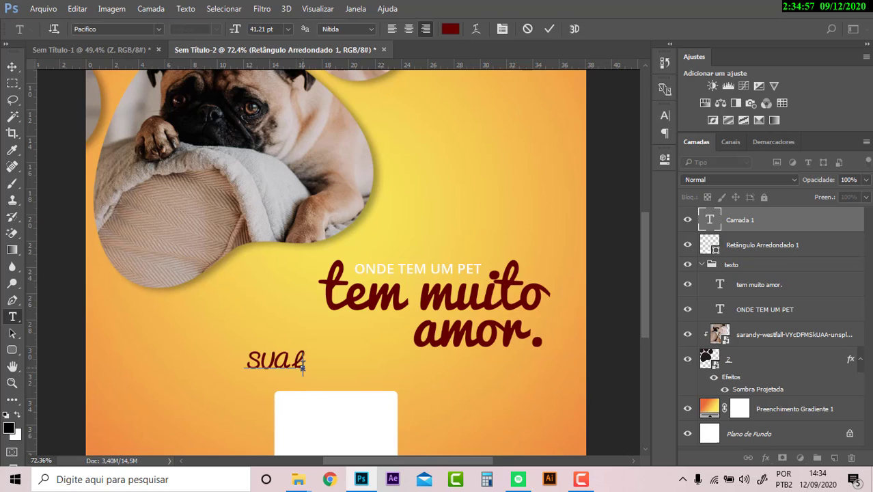
{"action": "type", "text": "OGO"}
{"action": "key", "text": "BackSpace"}
{"action": "key", "text": "BackSpace"}
{"action": "key", "text": "BackSpace"}
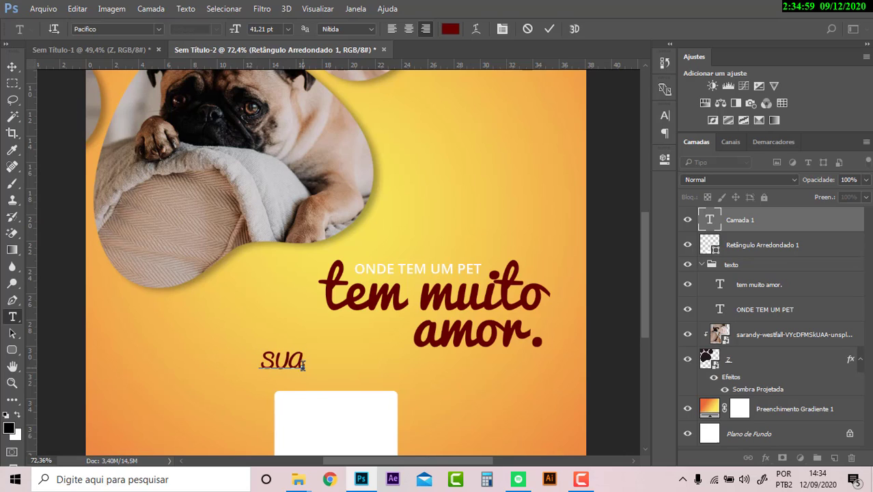
{"action": "type", "text": "OGO."}
{"action": "key", "text": "BackSpace"}
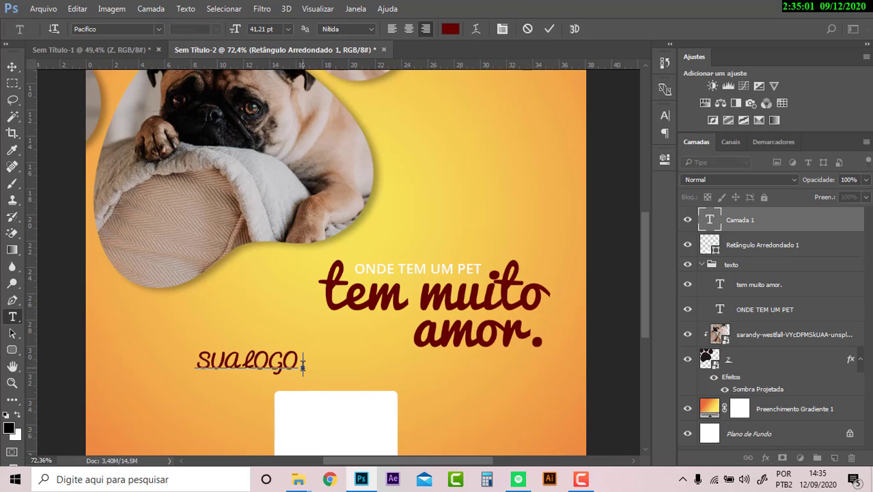
{"action": "key", "text": "BackSpace"}
{"action": "key", "text": "BackSpace"}
{"action": "key", "text": "BackSpace"}
{"action": "key", "text": "BackSpace"}
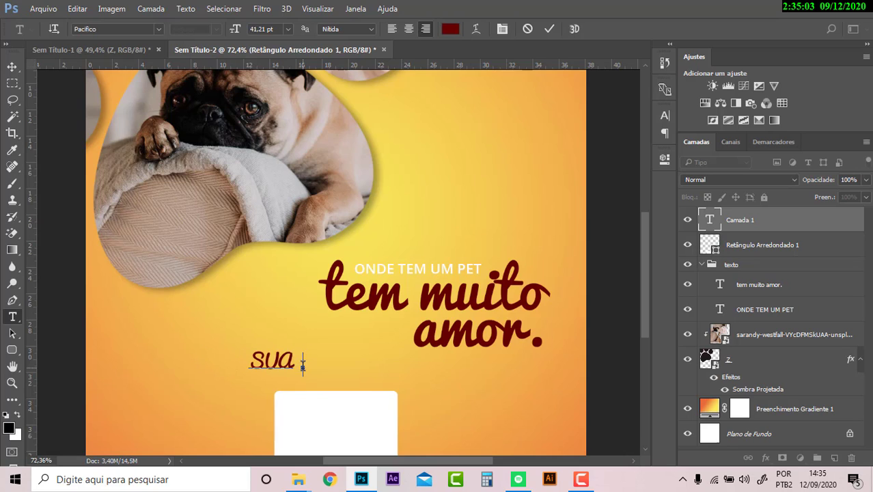
{"action": "type", "text": "LOGO"}
{"action": "key", "text": "Return"}
{"action": "type", "text": "aq"}
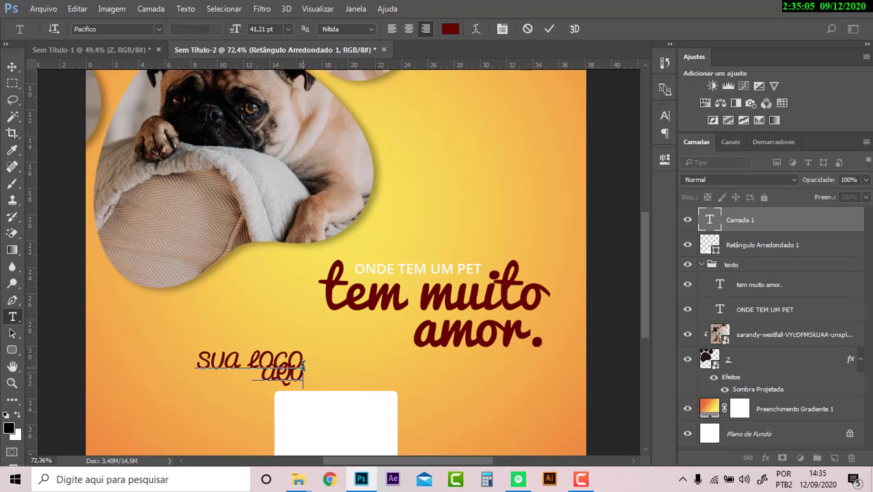
{"action": "type", "text": "ui"}
{"action": "left_click", "coordinate": [11, 67]}
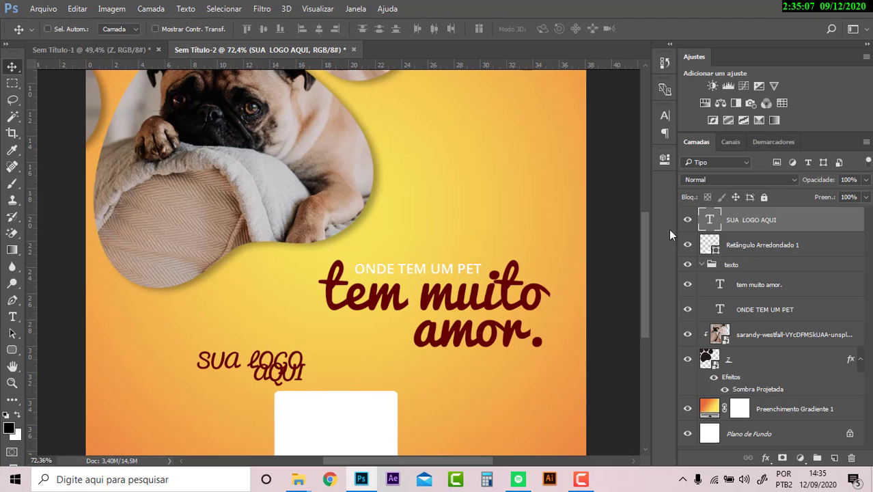
Step: Centre-align the logo text and set it to Integral CF, Auto leading, near-black colour
{"action": "left_click", "coordinate": [664, 117]}
{"action": "left_click", "coordinate": [577, 110]}
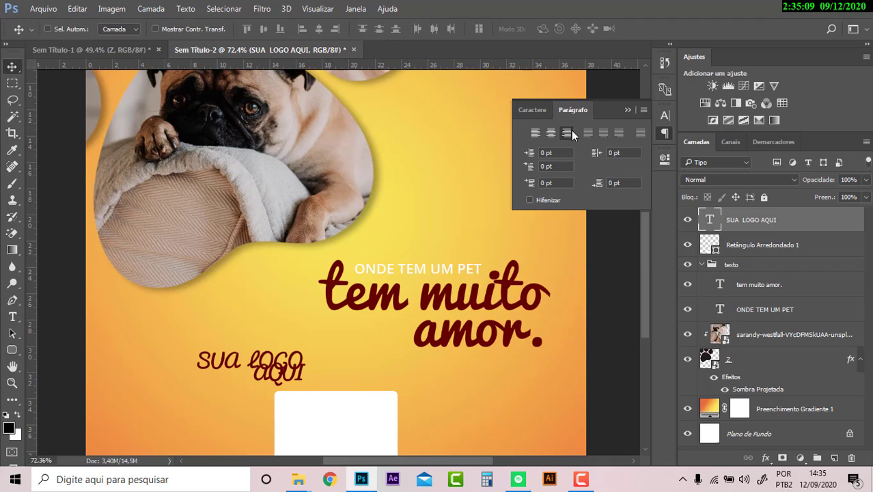
{"action": "left_click", "coordinate": [551, 133]}
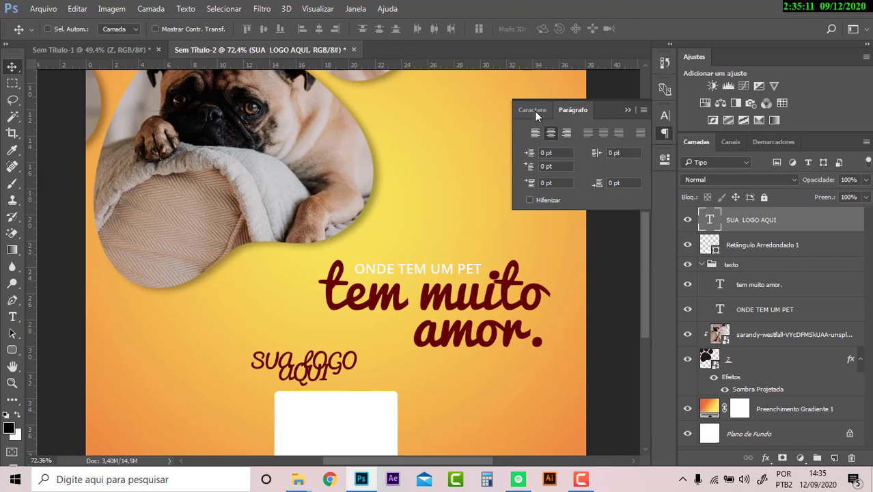
{"action": "left_click", "coordinate": [534, 111]}
{"action": "left_click", "coordinate": [587, 130]}
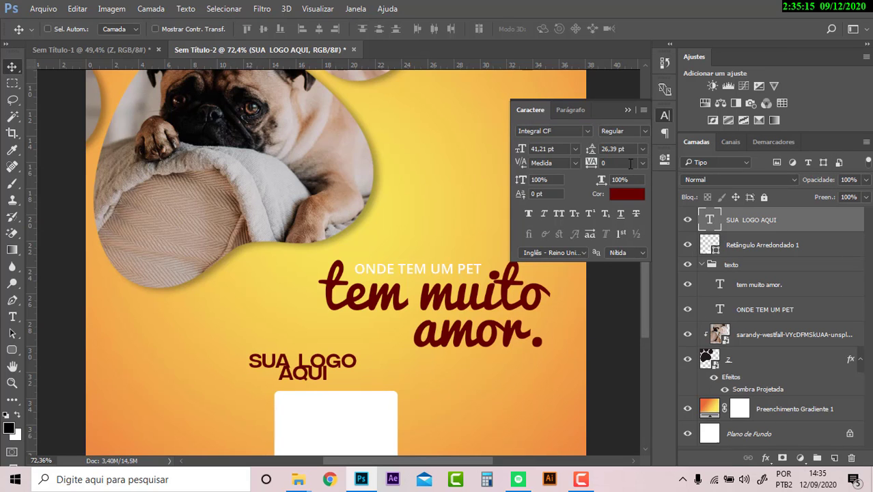
{"action": "left_click", "coordinate": [644, 149]}
{"action": "left_click", "coordinate": [626, 165]}
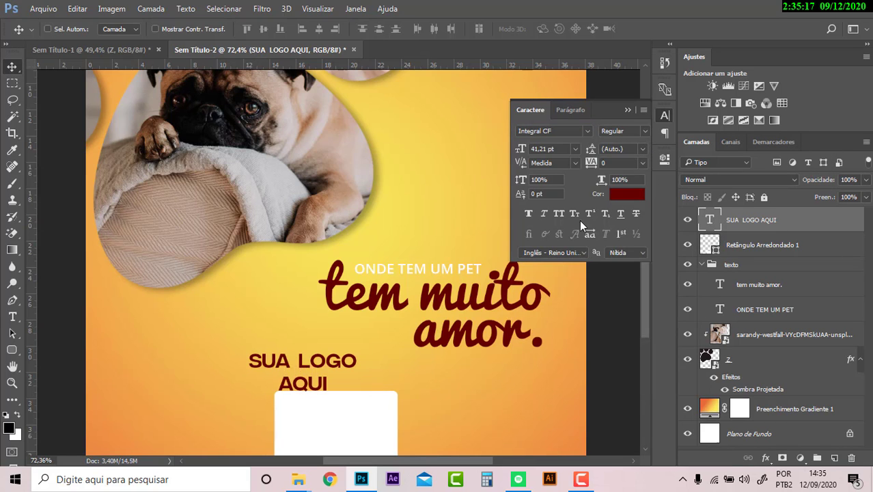
{"action": "left_click", "coordinate": [629, 197]}
{"action": "left_click_drag", "start_coordinate": [503, 283], "coordinate": [477, 321]}
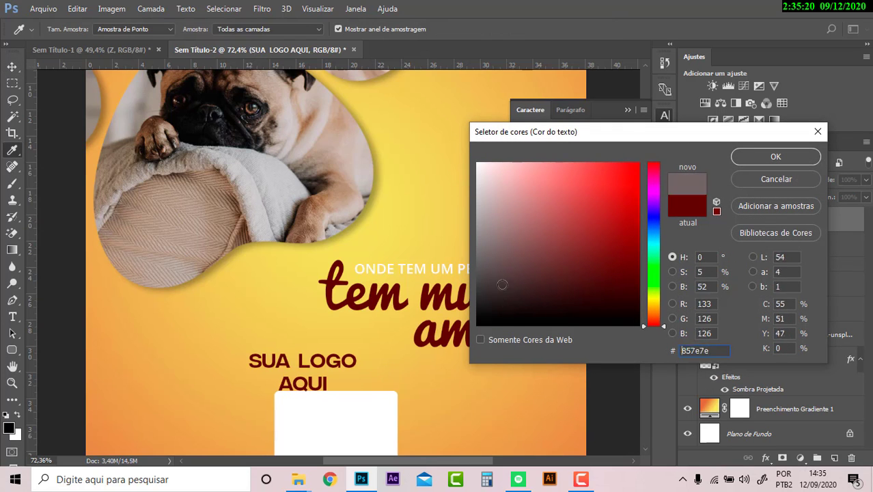
{"action": "left_click", "coordinate": [776, 156]}
Step: Move SUA LOGO AQUI onto the white box and centre it horizontally on the canvas
{"action": "key", "text": "v"}
{"action": "mouse_move", "coordinate": [319, 358]}
{"action": "left_mouse_down"}
{"action": "mouse_move", "coordinate": [350, 414]}
{"action": "mouse_move", "coordinate": [356, 406]}
{"action": "left_mouse_up"}
{"action": "key", "text": "ctrl+a"}
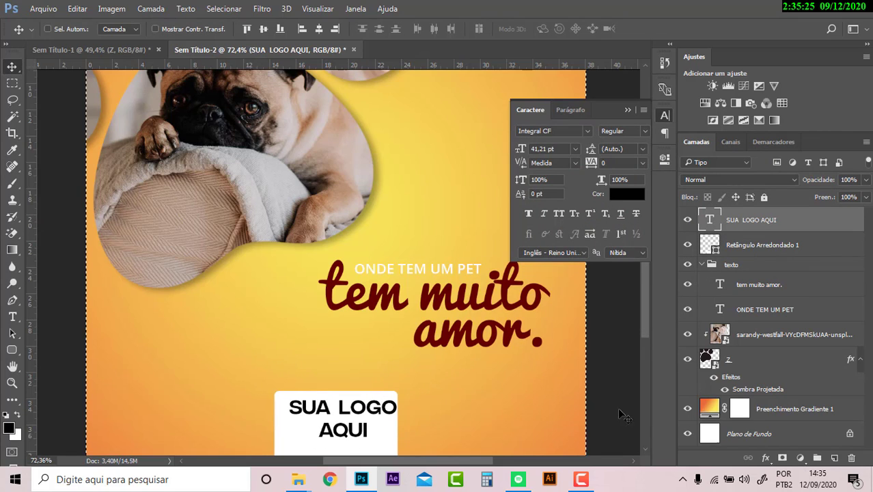
{"action": "left_click", "coordinate": [319, 28]}
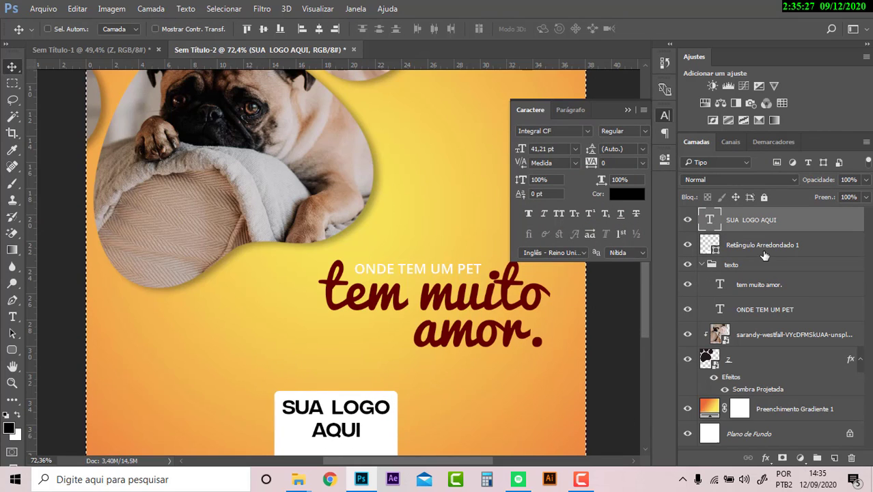
Step: Select the logo text and white box layers together, trying then undoing vertical centring
{"action": "left_click", "coordinate": [795, 249]}
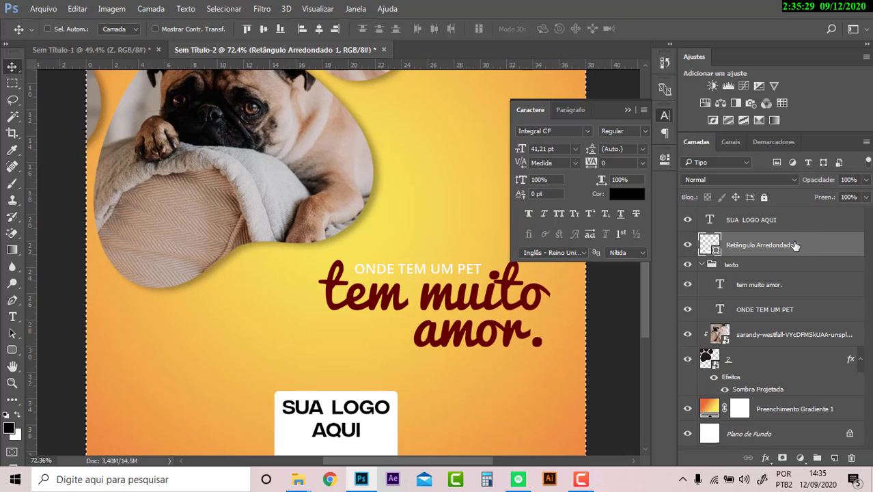
{"action": "key", "text": "ctrl+d"}
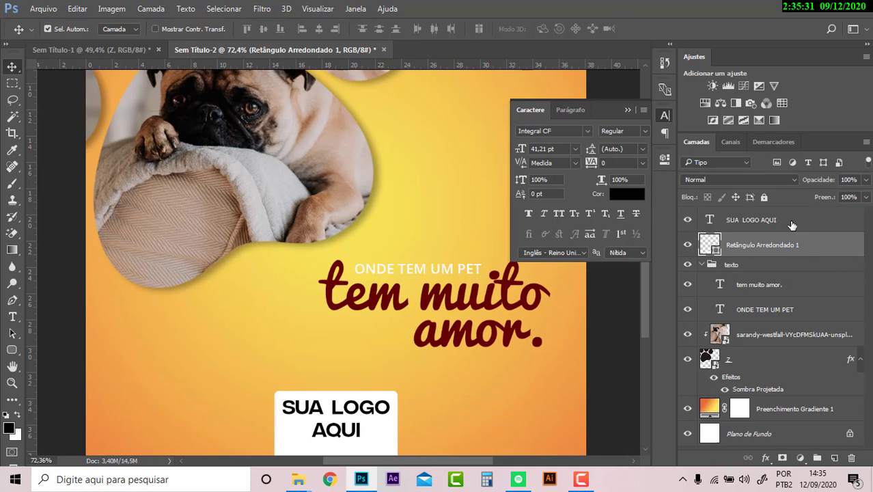
{"action": "left_click", "coordinate": [628, 111]}
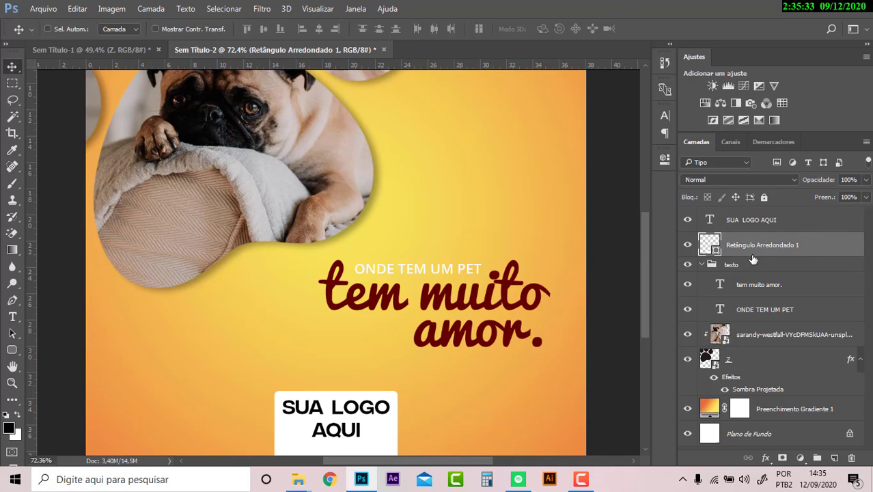
{"action": "left_click", "coordinate": [803, 224]}
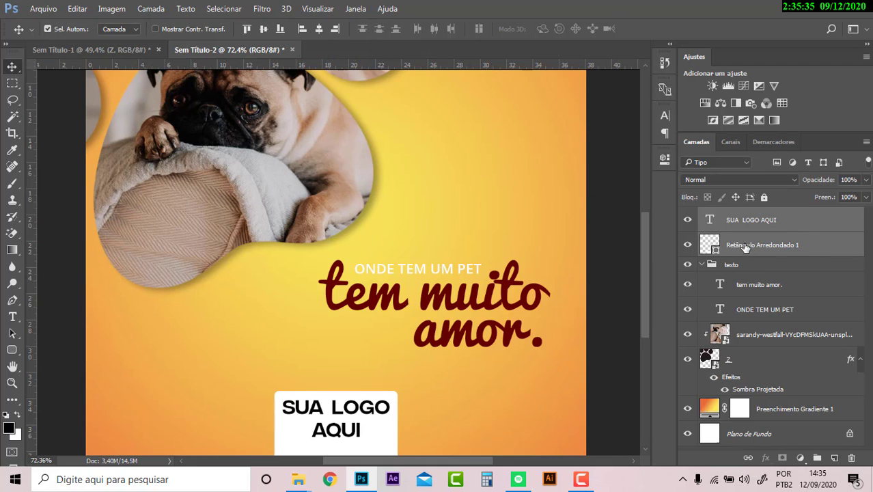
{"action": "left_click", "coordinate": [812, 249]}
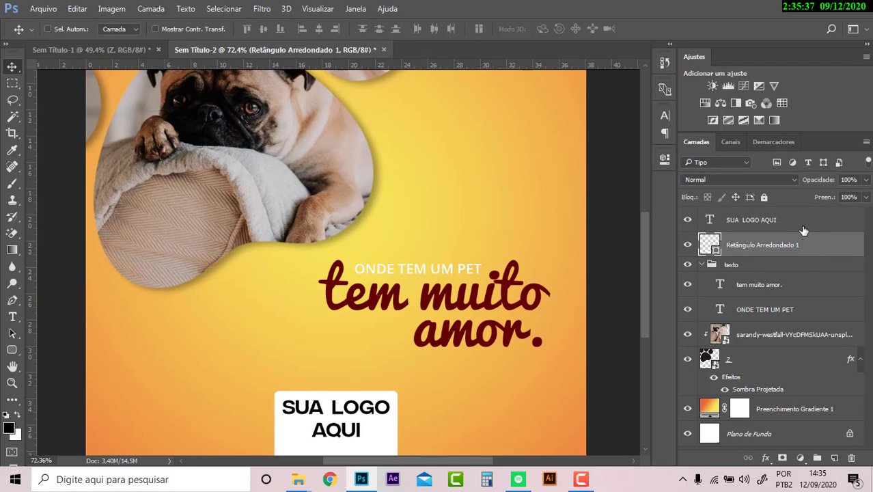
{"action": "left_click", "coordinate": [799, 226], "text": "shift"}
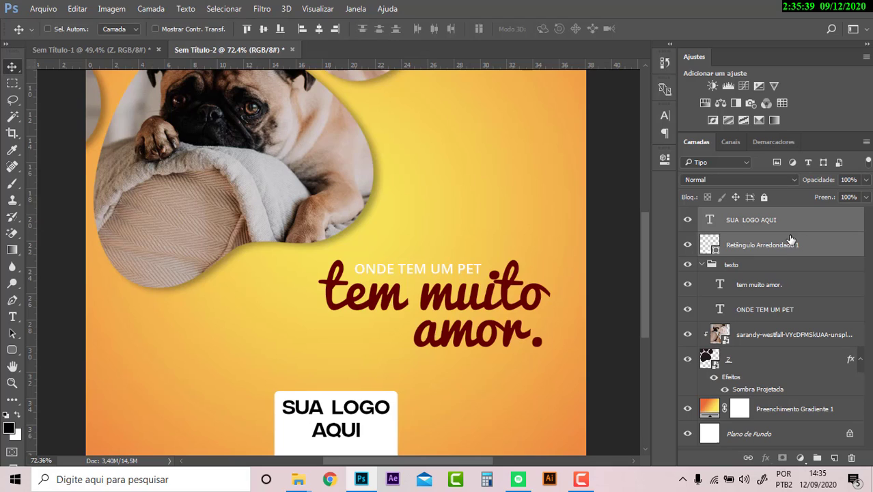
{"action": "key", "text": "ctrl"}
{"action": "left_click", "coordinate": [319, 29]}
{"action": "left_click", "coordinate": [265, 30]}
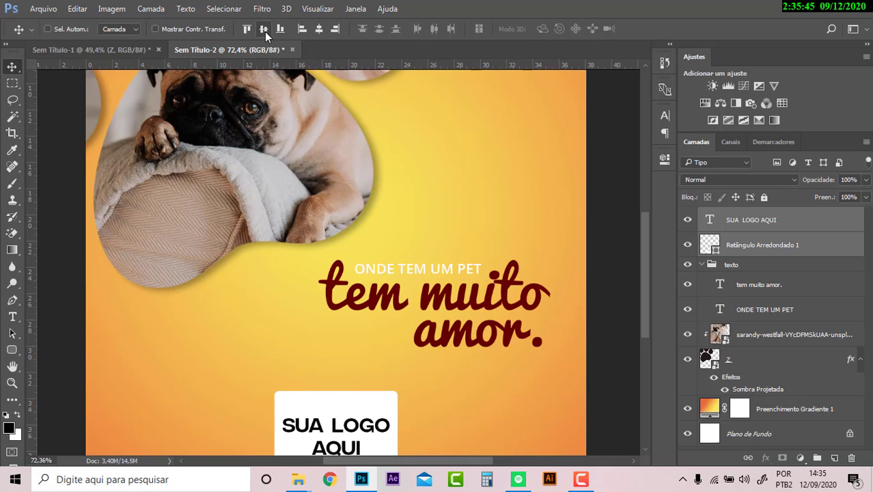
{"action": "key", "text": "ctrl+z"}
{"action": "scroll", "coordinate": [362, 424], "scroll_direction": "down", "scroll_amount": 2}
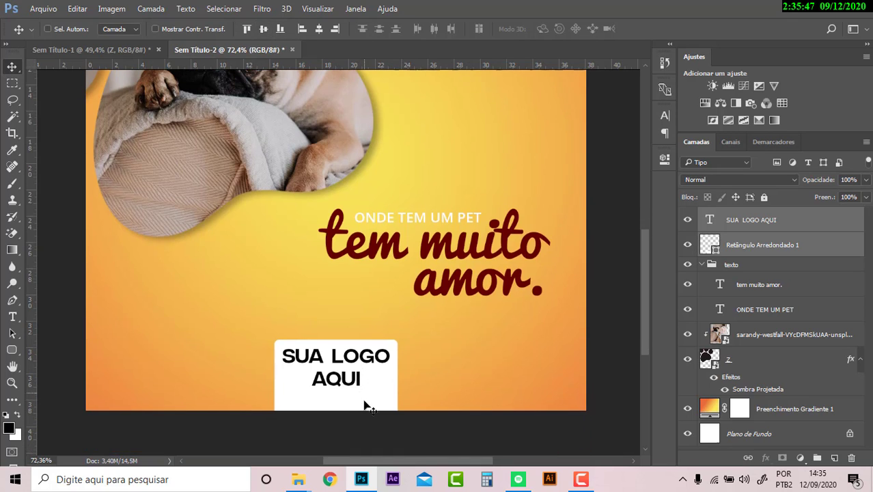
Step: Show the guides and group both layers into a group named LOGO
{"action": "key", "text": "ctrl+semicolon"}
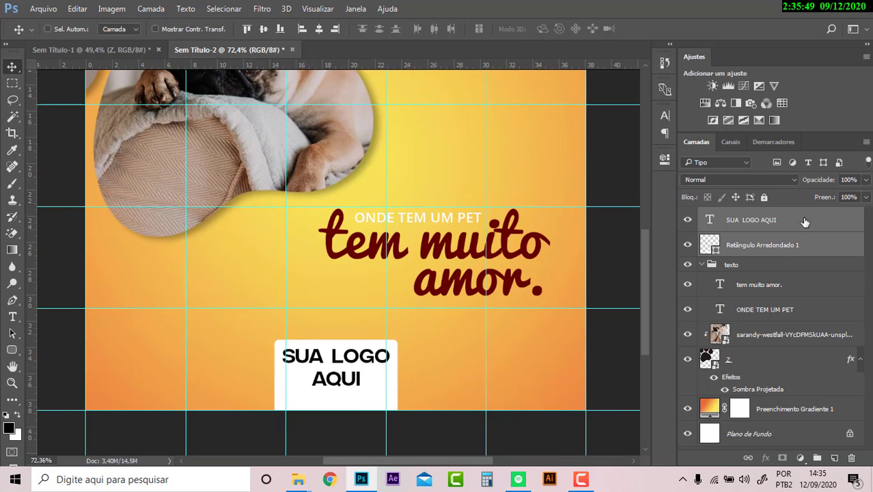
{"action": "key", "text": "ctrl+g"}
{"action": "double_click", "coordinate": [745, 215]}
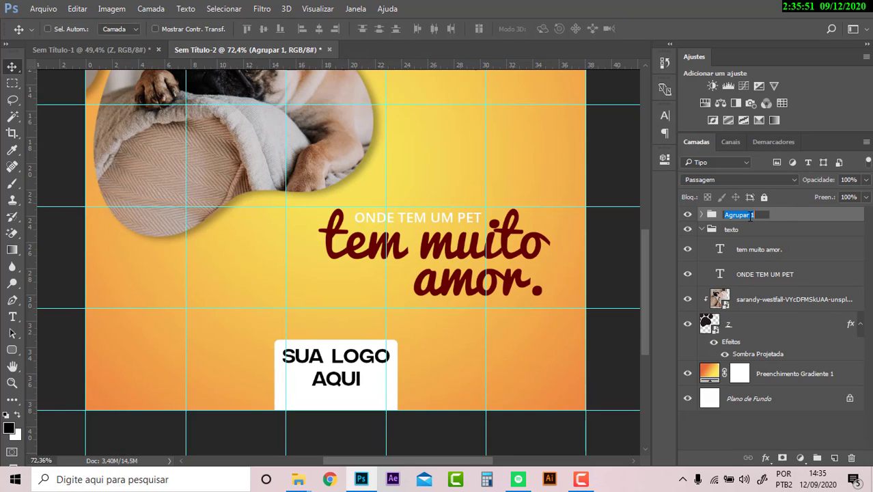
{"action": "type", "text": "LOGO"}
{"action": "key", "text": "Return"}
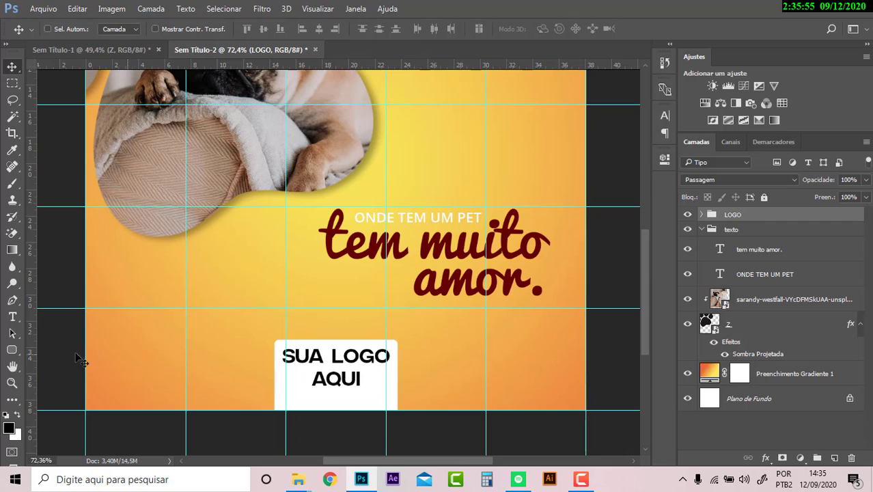
Step: Draw a wide rounded-rectangle bar at the lower left and round its corners fully
{"action": "left_click", "coordinate": [8, 353]}
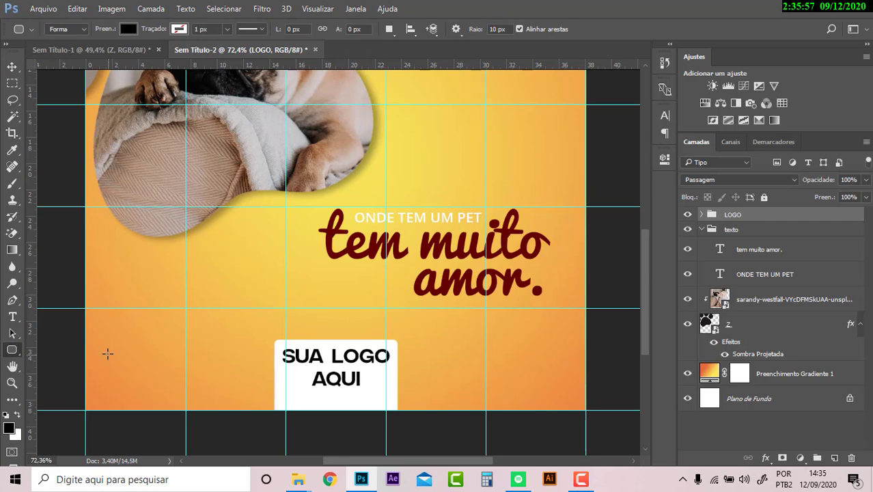
{"action": "left_click_drag", "start_coordinate": [95, 356], "coordinate": [245, 384]}
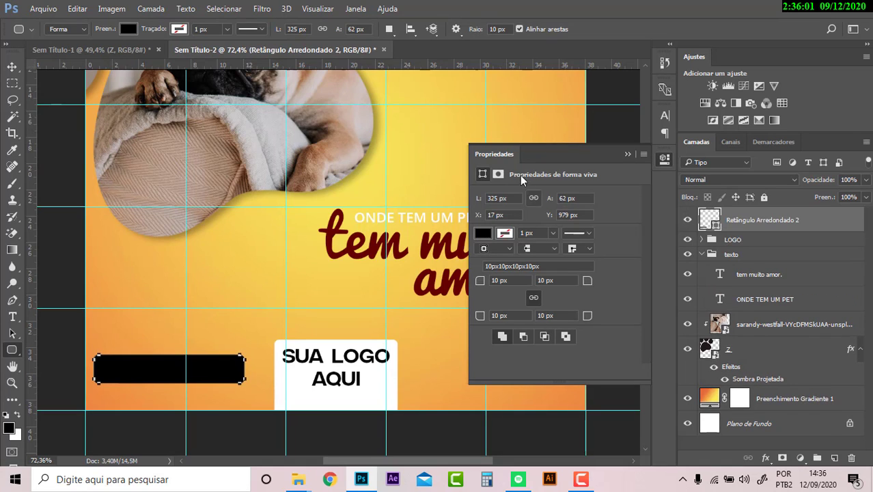
{"action": "left_click", "coordinate": [356, 8]}
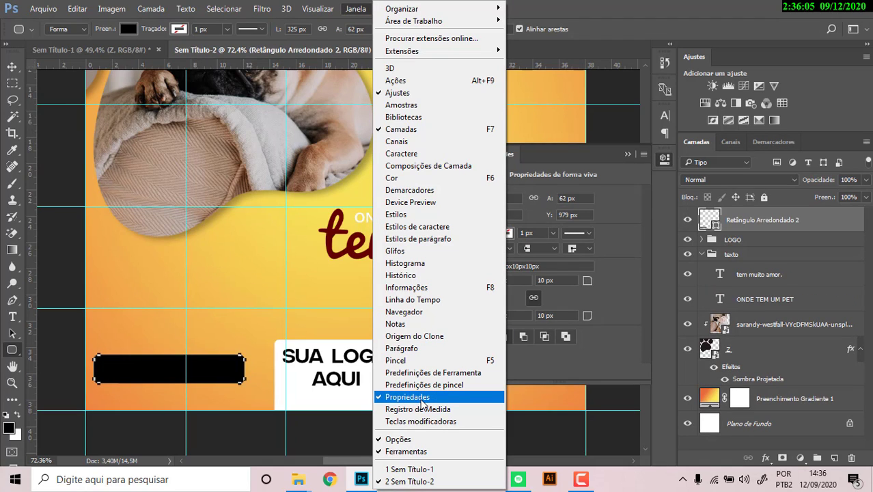
{"action": "left_click", "coordinate": [626, 208]}
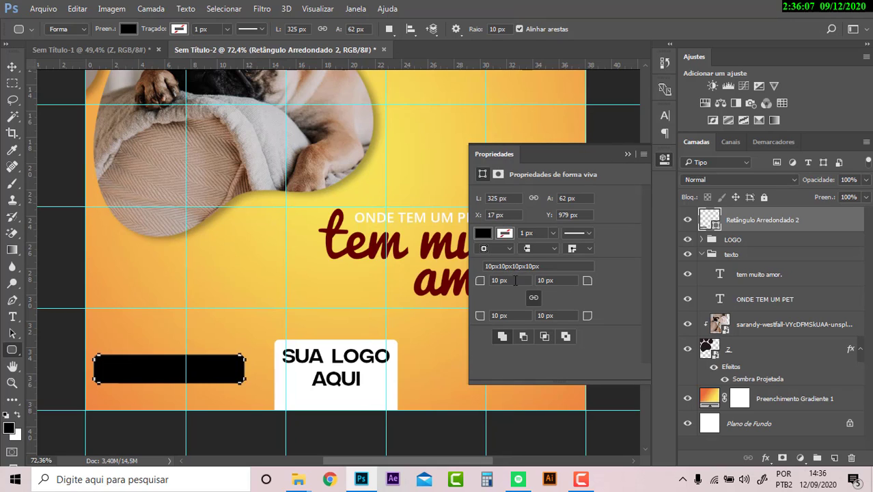
{"action": "mouse_move", "coordinate": [594, 282]}
{"action": "left_mouse_down"}
{"action": "mouse_move", "coordinate": [544, 287]}
{"action": "mouse_move", "coordinate": [548, 279]}
{"action": "left_mouse_up"}
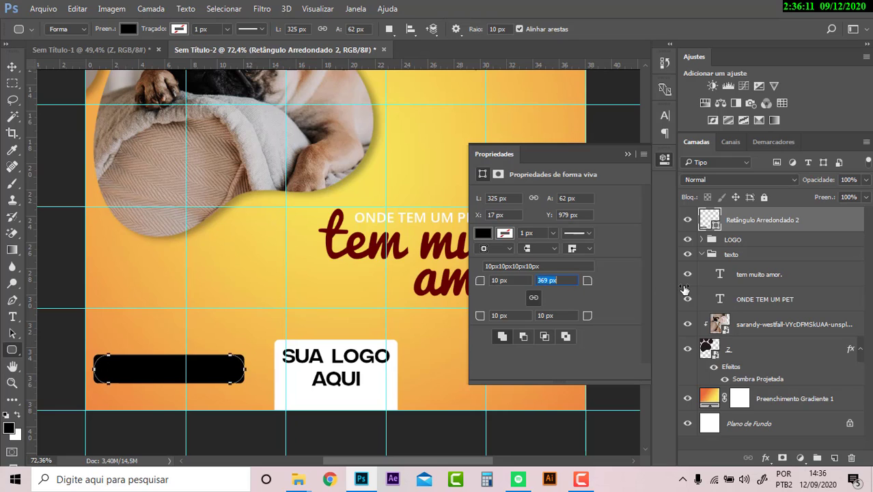
{"action": "left_click", "coordinate": [624, 153]}
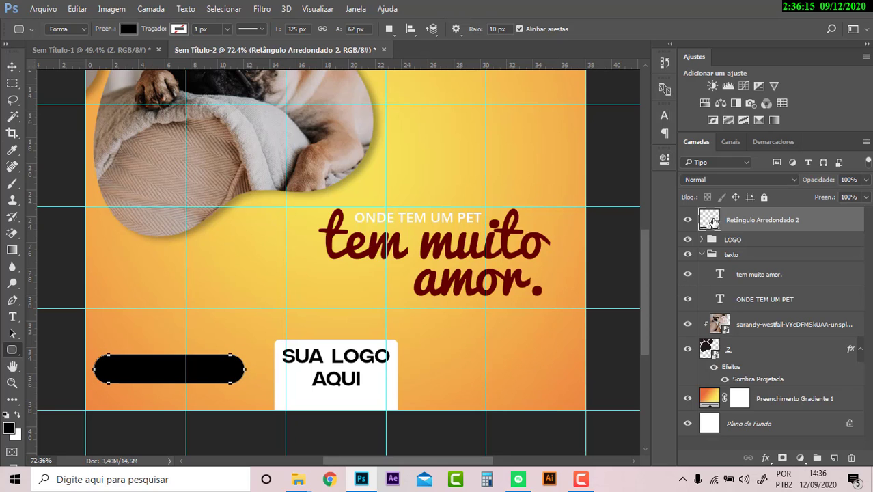
Step: Set the bar's fill colour to #ffffff
{"action": "double_click", "coordinate": [711, 220]}
{"action": "type", "text": "ffffff"}
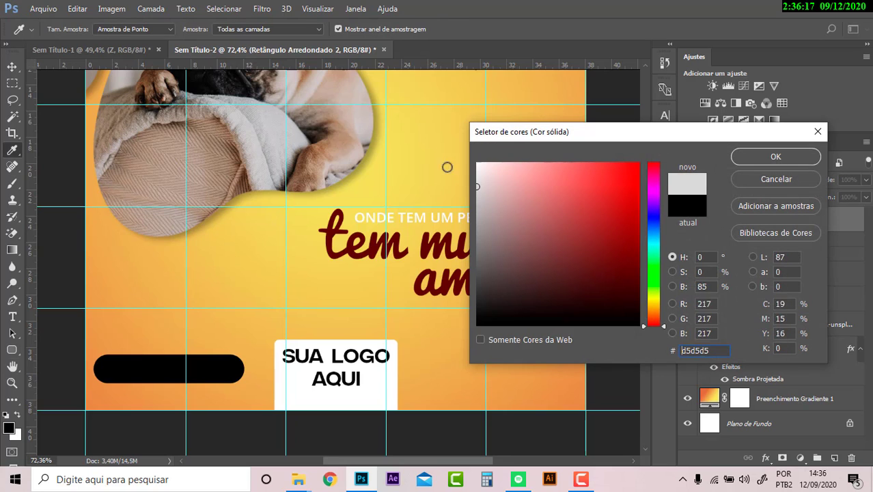
{"action": "left_click", "coordinate": [747, 161]}
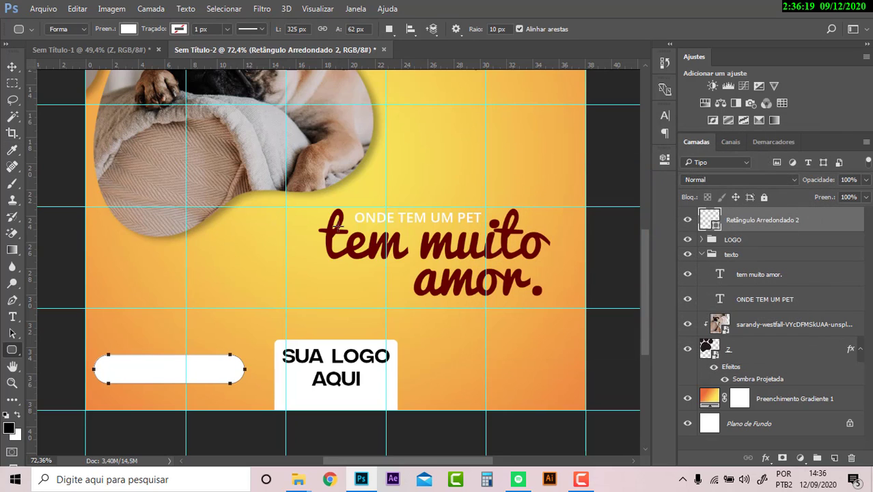
Step: Add a text layer reading '(48) XXXX-XXXX' above the white pill
{"action": "key", "text": "v"}
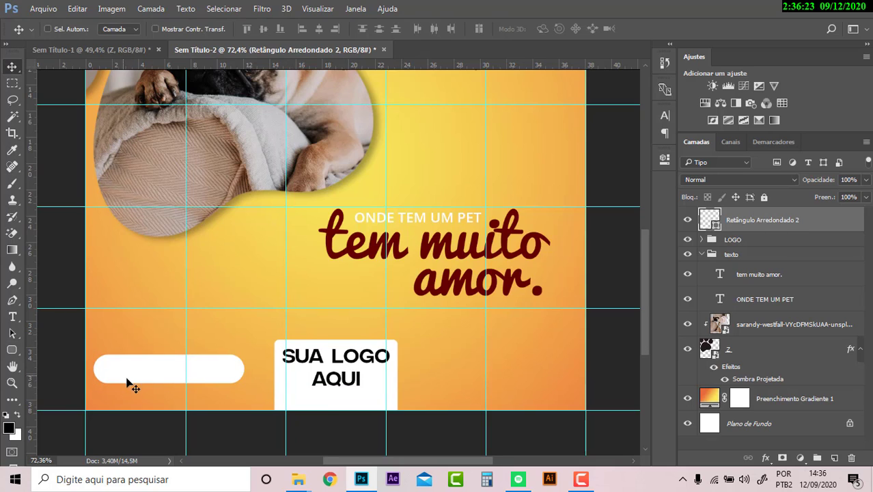
{"action": "key", "text": "t"}
{"action": "left_click", "coordinate": [201, 330]}
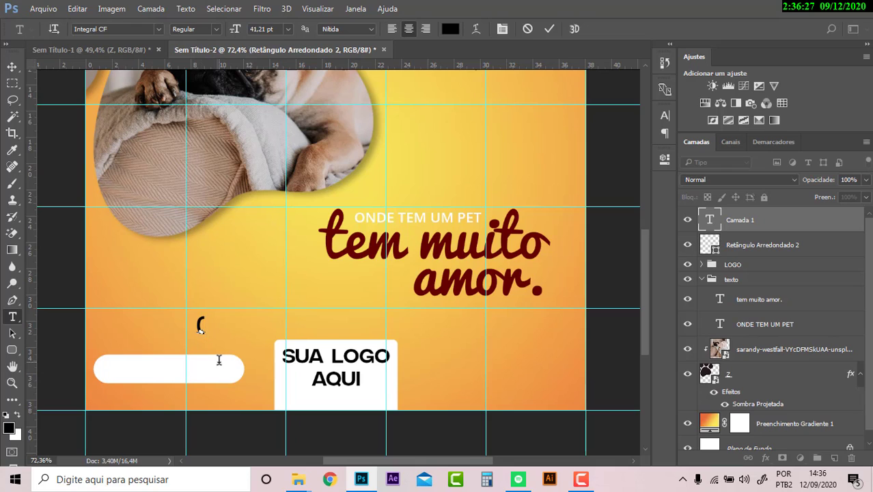
{"action": "type", "text": "48)"}
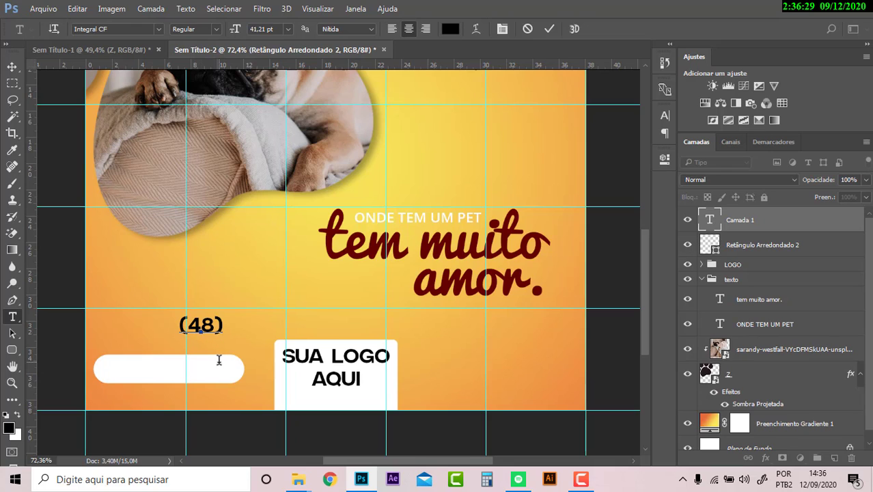
{"action": "type", "text": " XXXX"}
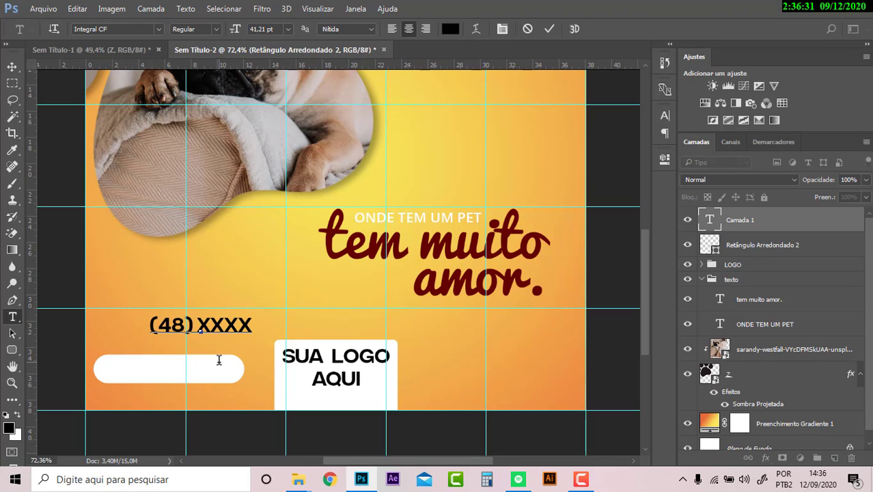
{"action": "type", "text": "-XXXX"}
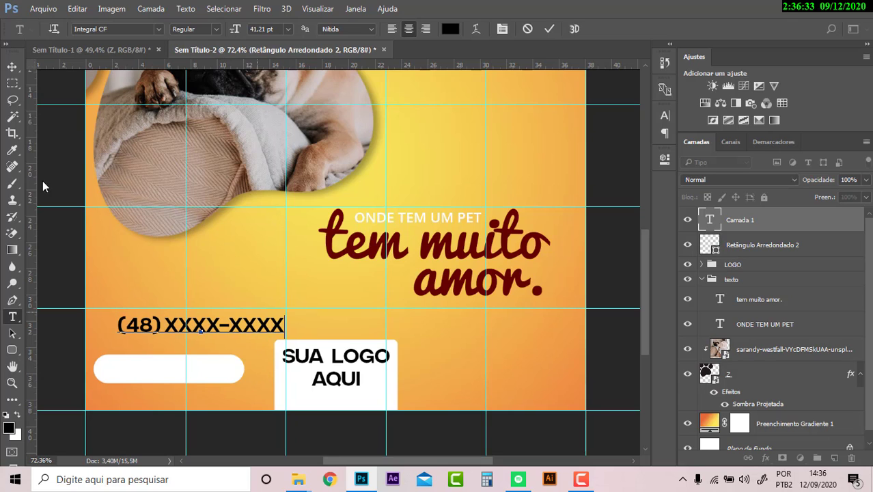
{"action": "left_click", "coordinate": [12, 66]}
Step: Move the number onto the pill and scale it down to about 75%, then 93%
{"action": "left_click_drag", "start_coordinate": [214, 321], "coordinate": [222, 365]}
{"action": "key", "text": "ctrl+t"}
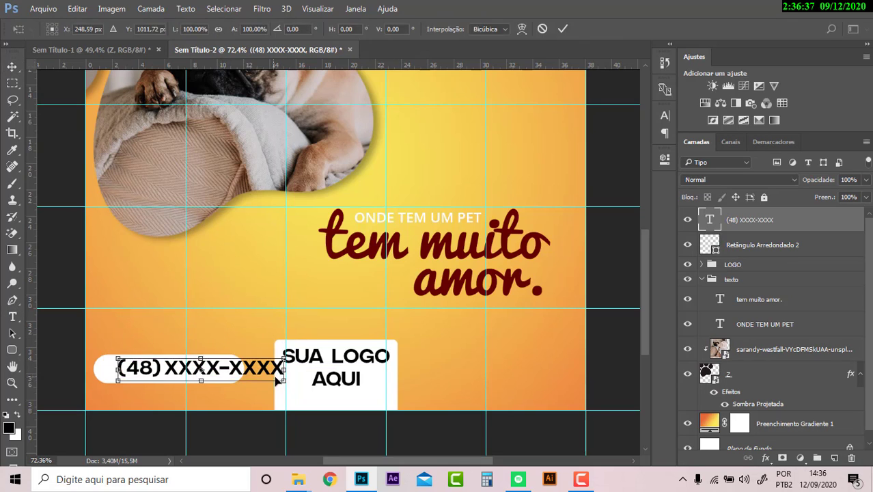
{"action": "left_click_drag", "start_coordinate": [283, 380], "coordinate": [243, 375]}
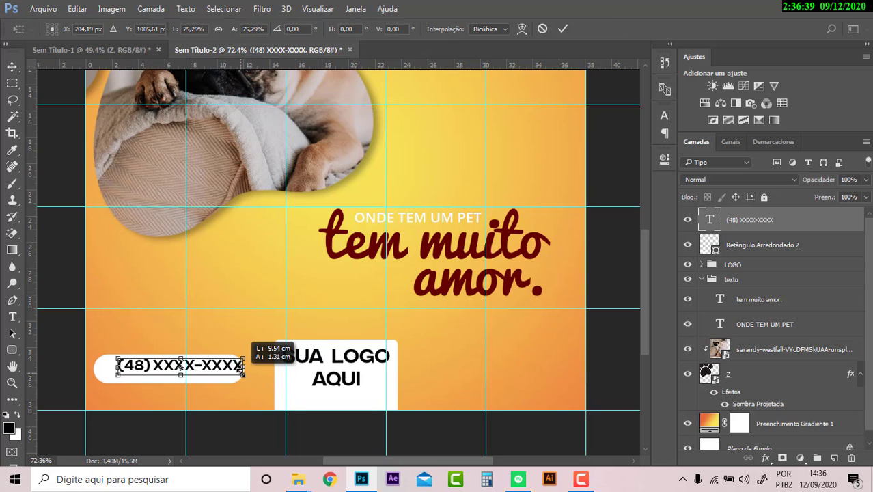
{"action": "key", "text": "Return"}
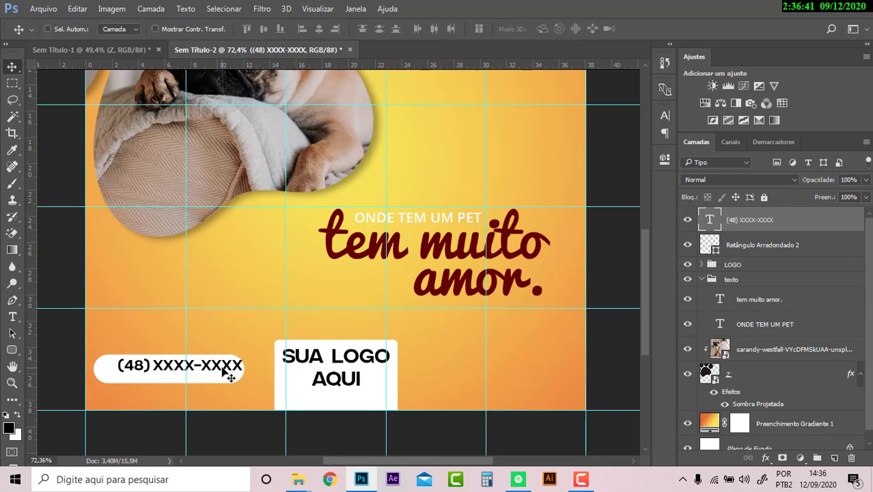
{"action": "key", "text": "Down"}
{"action": "key", "text": "Down"}
{"action": "key", "text": "Down"}
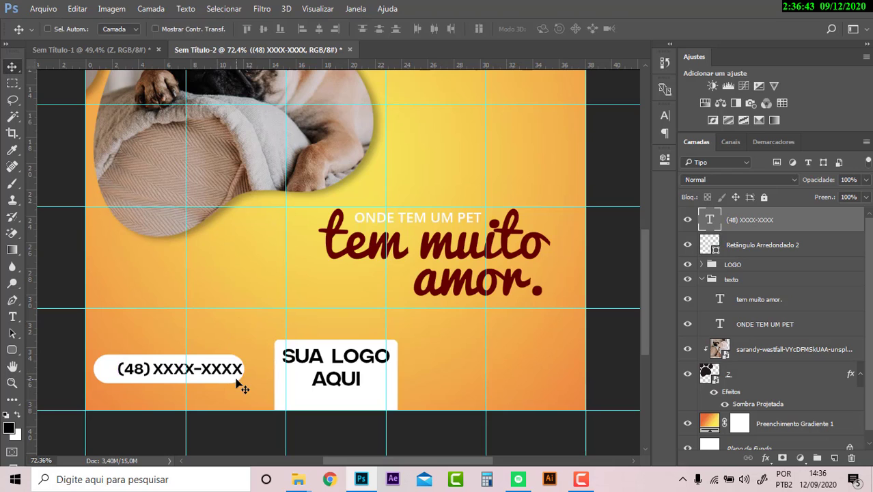
{"action": "key", "text": "ctrl+t"}
{"action": "left_click_drag", "start_coordinate": [242, 382], "coordinate": [232, 382]}
{"action": "key", "text": "Return"}
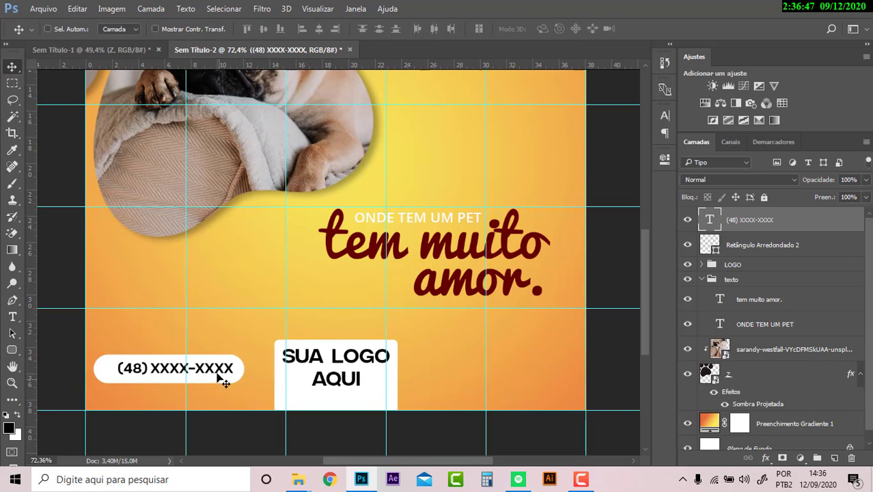
Step: Zoom in on the pill and nudge the phone number slightly down within it
{"action": "scroll", "coordinate": [164, 424], "scroll_direction": "up", "scroll_amount": 2}
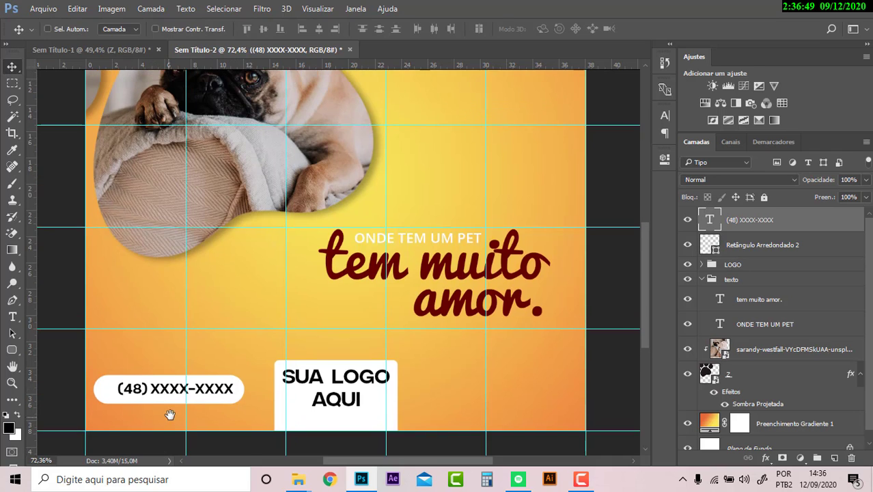
{"action": "scroll", "coordinate": [177, 424], "scroll_direction": "up", "scroll_amount": 1}
{"action": "scroll", "coordinate": [222, 457], "scroll_direction": "left", "scroll_amount": 2}
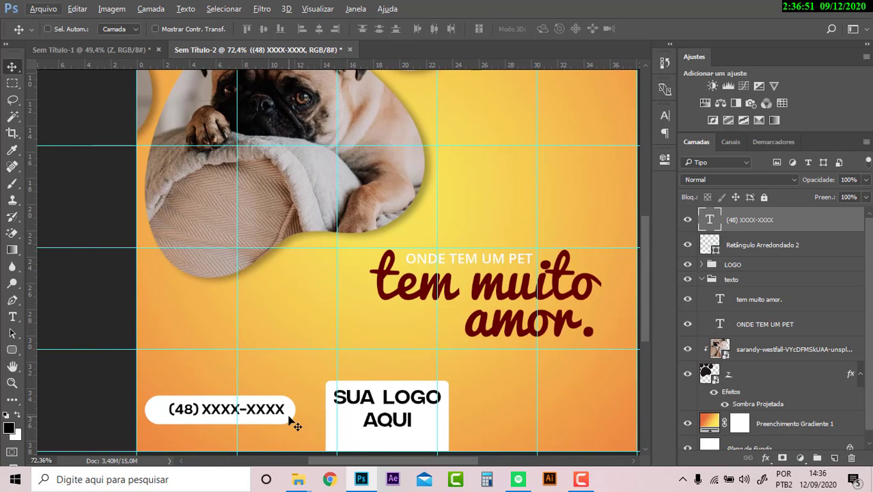
{"action": "left_click", "coordinate": [11, 82]}
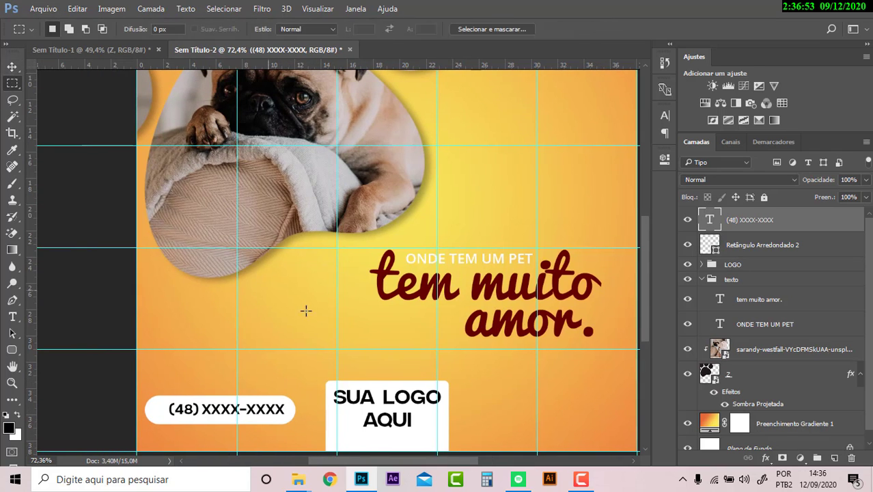
{"action": "scroll", "coordinate": [306, 308], "scroll_direction": "up", "scroll_amount": 2}
{"action": "scroll", "coordinate": [289, 317], "scroll_direction": "down", "scroll_amount": 2}
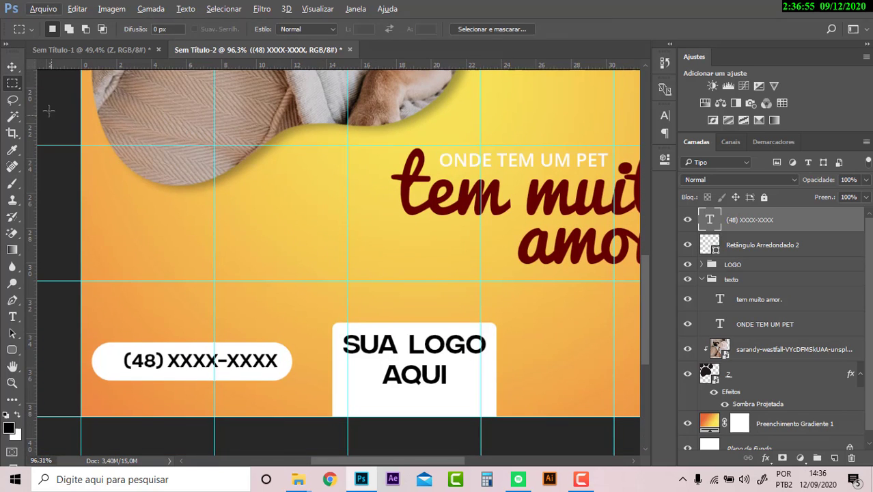
{"action": "left_click", "coordinate": [11, 66]}
{"action": "left_click_drag", "start_coordinate": [266, 365], "coordinate": [266, 370]}
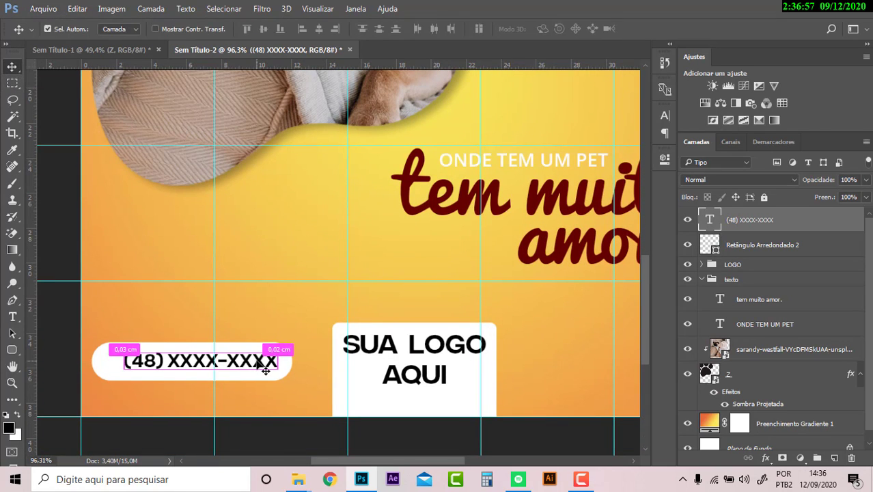
Step: Narrow the number from its left side and align it vertically centred with the pill
{"action": "key", "text": "ctrl+t"}
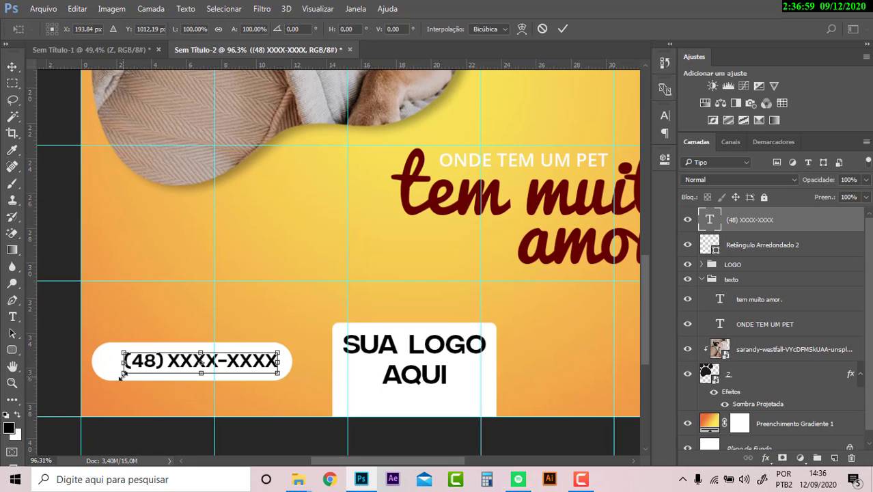
{"action": "left_click_drag", "start_coordinate": [123, 374], "coordinate": [134, 371]}
{"action": "key", "text": "Return"}
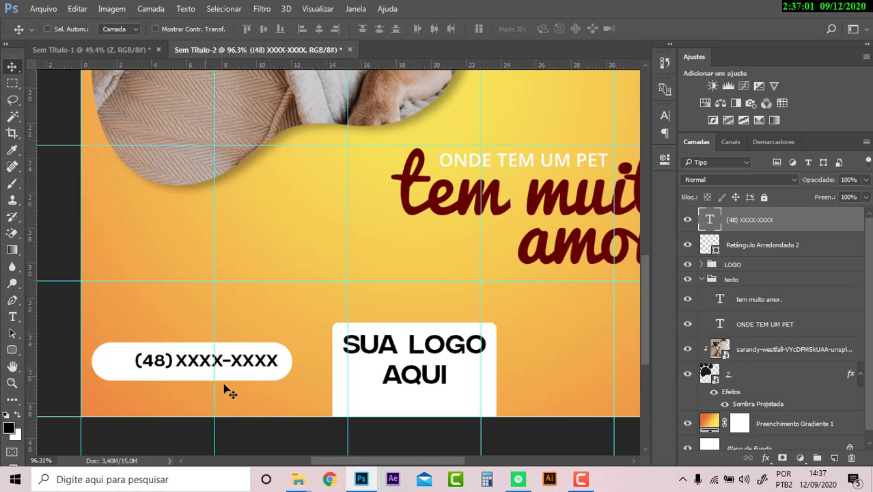
{"action": "left_click", "coordinate": [757, 247], "text": "shift"}
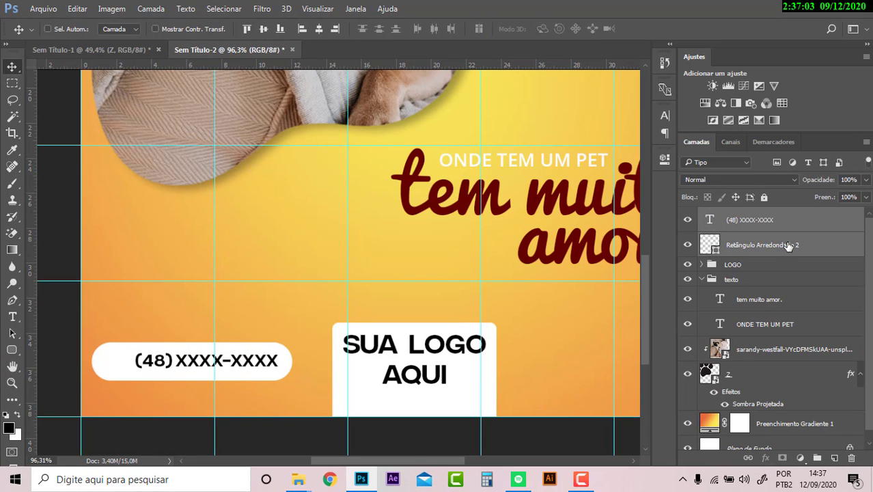
{"action": "left_click", "coordinate": [265, 28]}
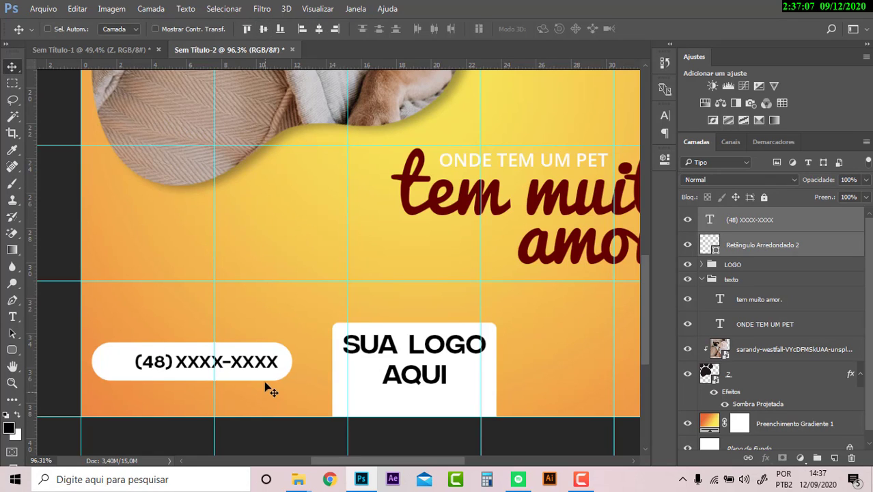
Step: Place Embedded the whatsapp icon file from Desktop > ICONES
{"action": "left_click", "coordinate": [44, 9]}
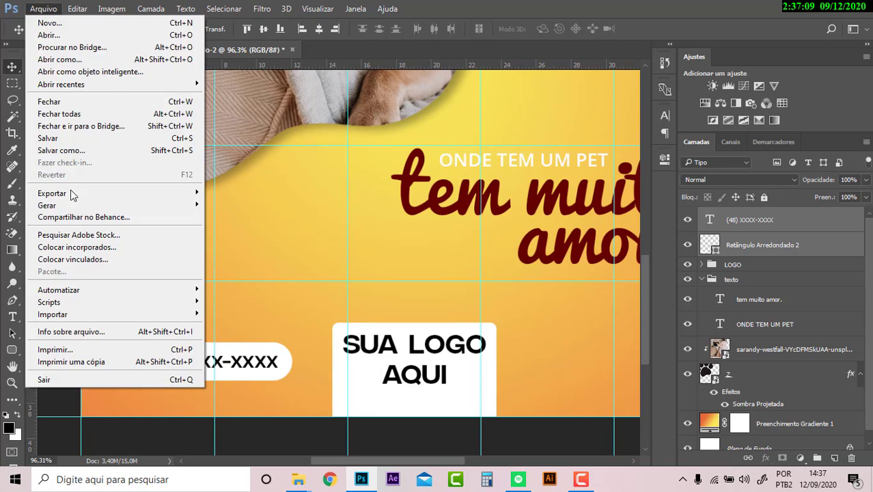
{"action": "left_click", "coordinate": [79, 254]}
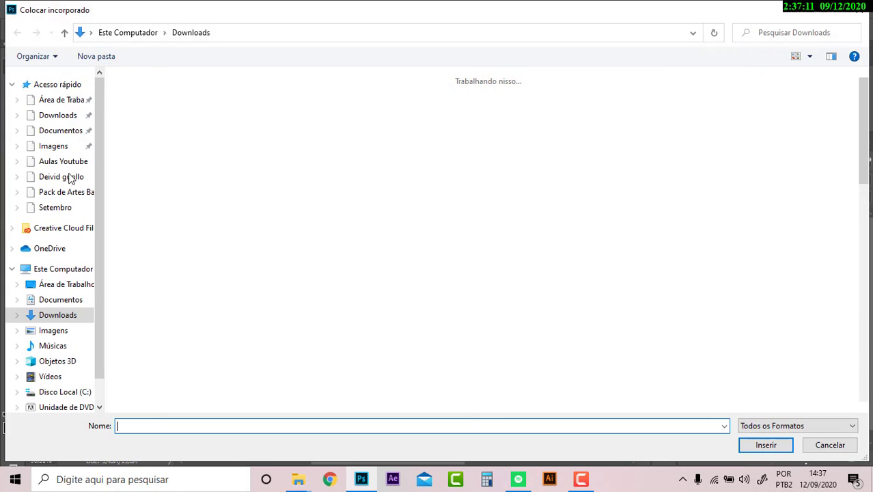
{"action": "left_click", "coordinate": [60, 116]}
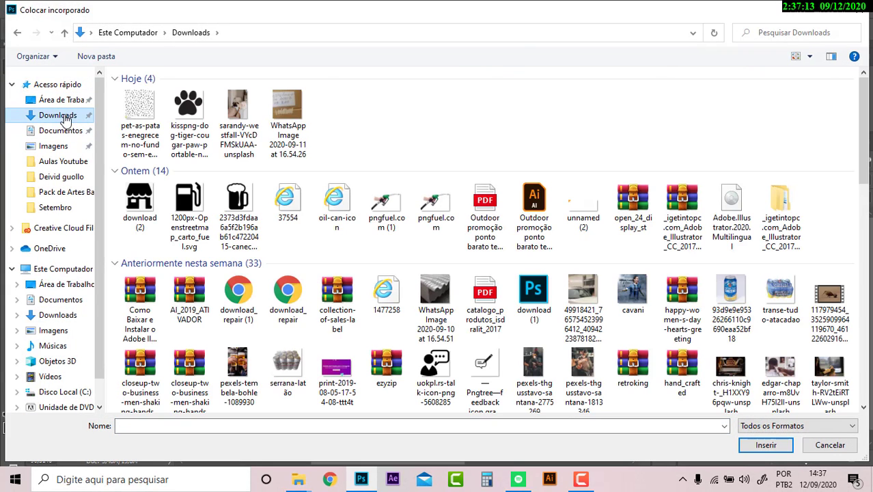
{"action": "left_click", "coordinate": [63, 101]}
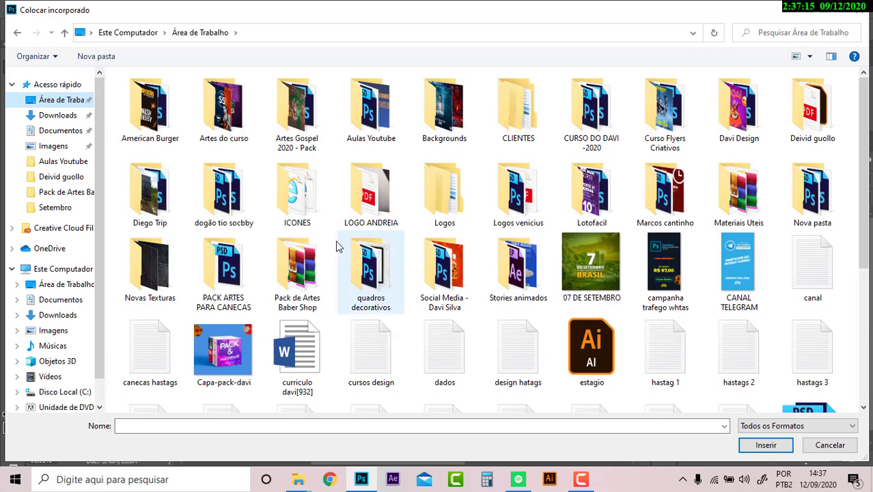
{"action": "double_click", "coordinate": [311, 215]}
{"action": "left_click", "coordinate": [149, 198]}
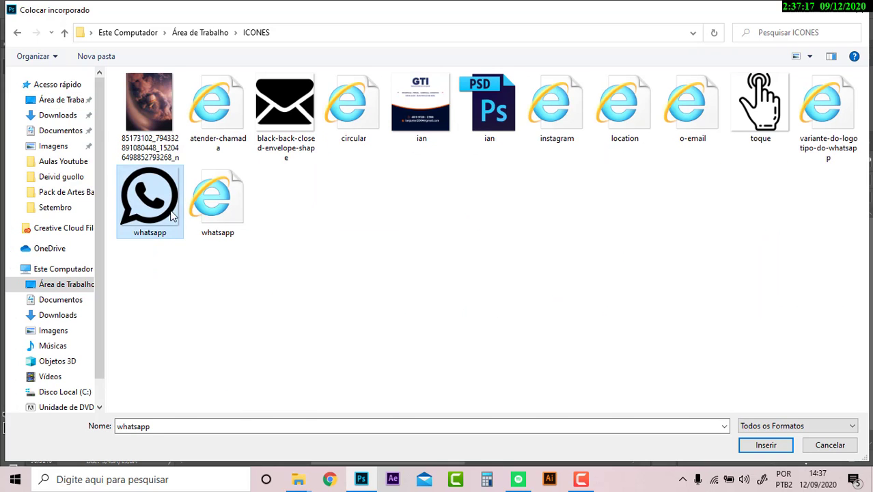
{"action": "left_click", "coordinate": [766, 445]}
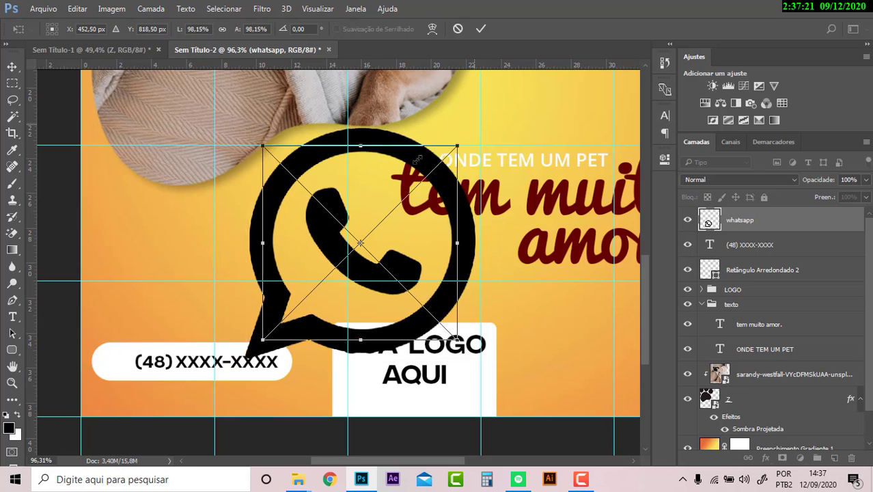
Step: Shrink the WhatsApp icon to about 18%, then further to about 12%
{"action": "mouse_move", "coordinate": [477, 126]}
{"action": "left_mouse_down"}
{"action": "mouse_move", "coordinate": [382, 221]}
{"action": "mouse_move", "coordinate": [124, 362]}
{"action": "mouse_move", "coordinate": [128, 347]}
{"action": "mouse_move", "coordinate": [128, 373]}
{"action": "left_mouse_up"}
{"action": "key", "text": "Return"}
{"action": "key", "text": "ctrl+t"}
{"action": "key", "text": "Return"}
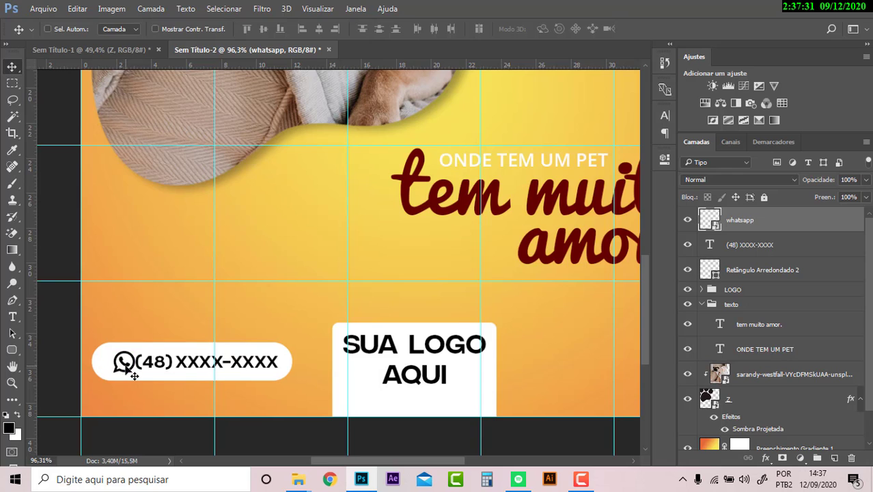
Step: Nudge the WhatsApp icon left beside the phone number and fit the whole design in the window
{"action": "key", "text": "Left"}
{"action": "key", "text": "Left"}
{"action": "key", "text": "Left"}
{"action": "key", "text": "Left"}
{"action": "key", "text": "Left"}
{"action": "key", "text": "Left"}
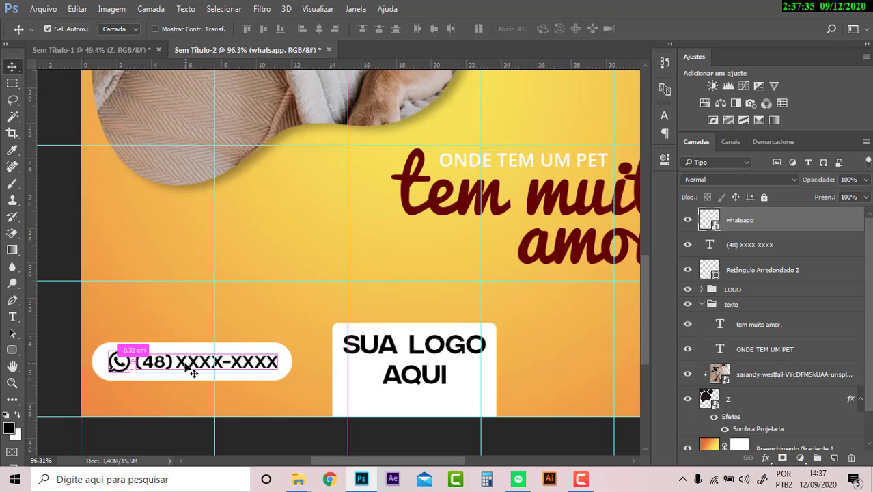
{"action": "key", "text": "ctrl+0"}
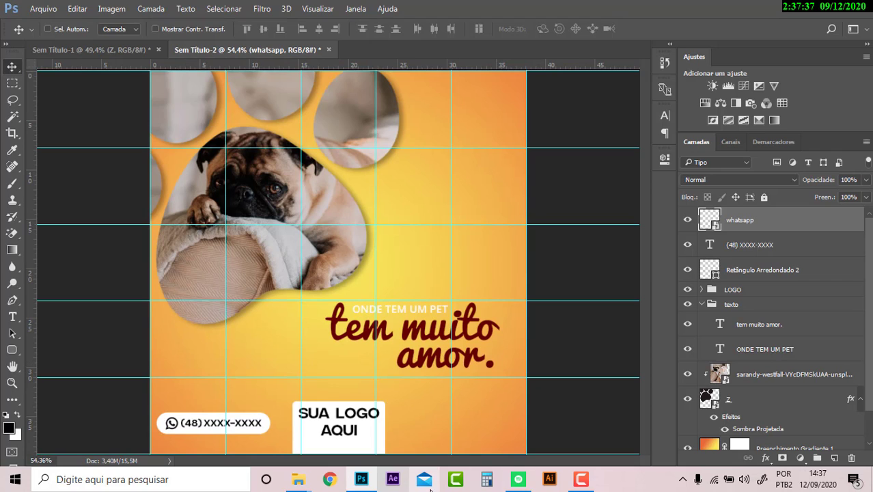
{"action": "left_click", "coordinate": [584, 482]}
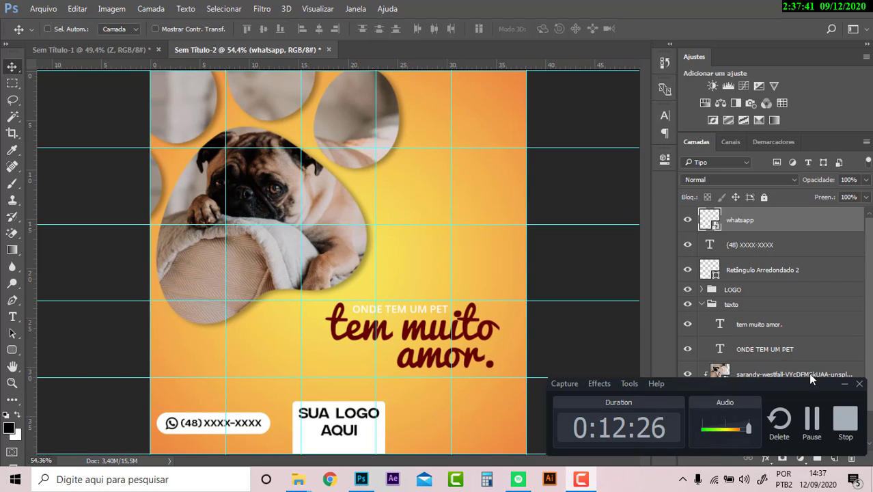
{"action": "left_click", "coordinate": [843, 386]}
{"action": "scroll", "coordinate": [803, 359], "scroll_direction": "down", "scroll_amount": 1}
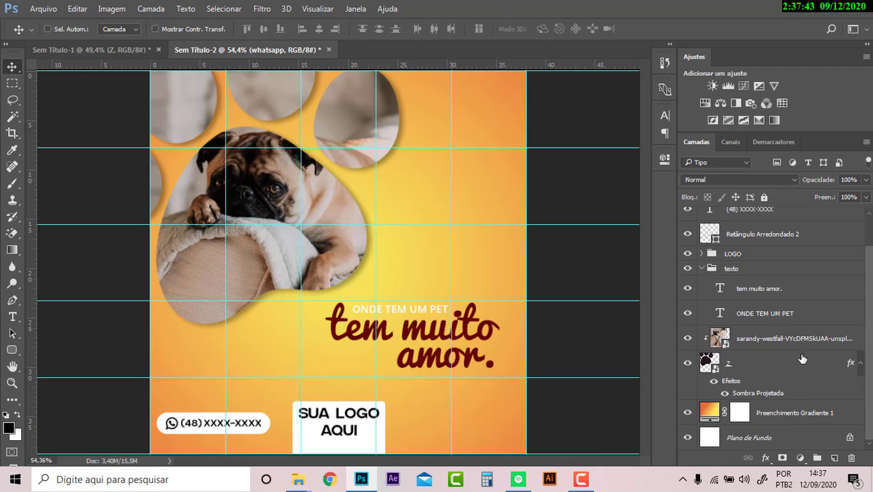
Step: Place the paw-print pattern image from Downloads as an embedded layer above Preenchimento Gradiente 1
{"action": "left_click", "coordinate": [791, 414]}
{"action": "left_click", "coordinate": [40, 8]}
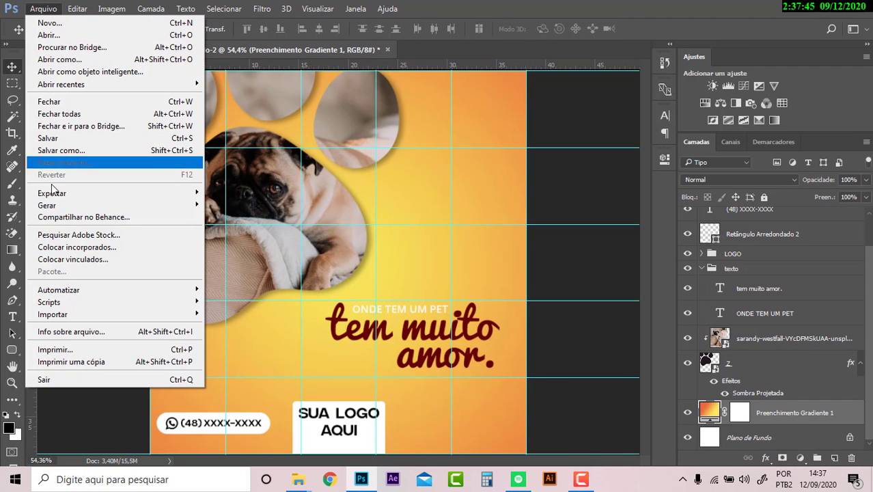
{"action": "left_click", "coordinate": [79, 250]}
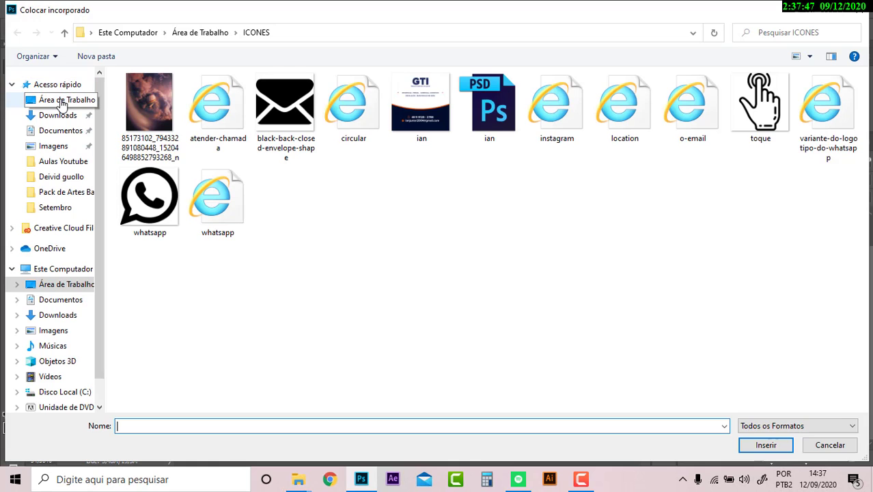
{"action": "left_click", "coordinate": [62, 102]}
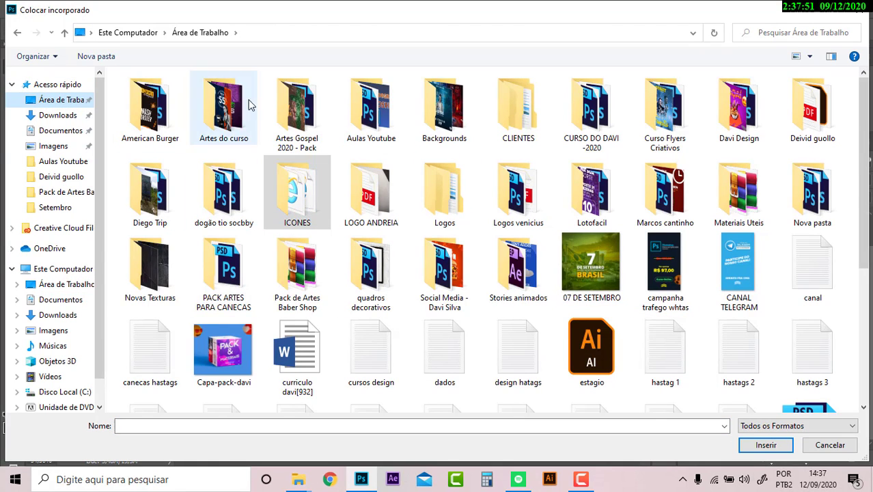
{"action": "left_click", "coordinate": [58, 115]}
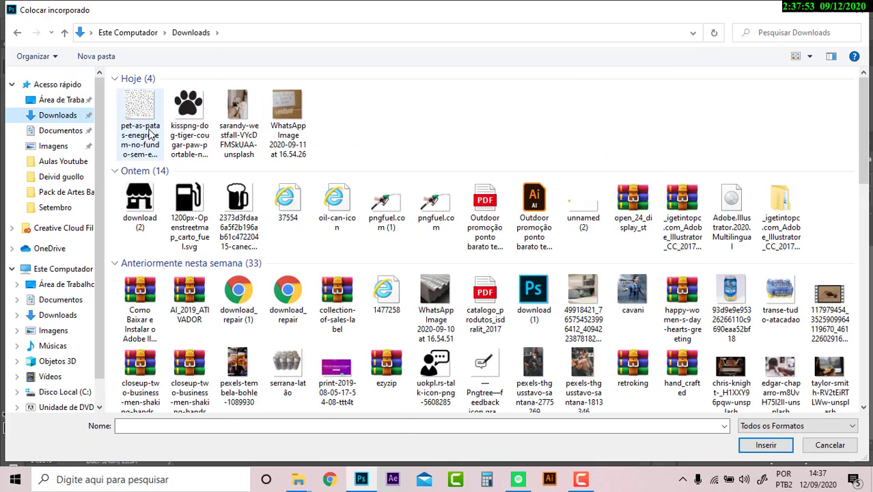
{"action": "left_click", "coordinate": [151, 134]}
{"action": "left_click", "coordinate": [766, 445]}
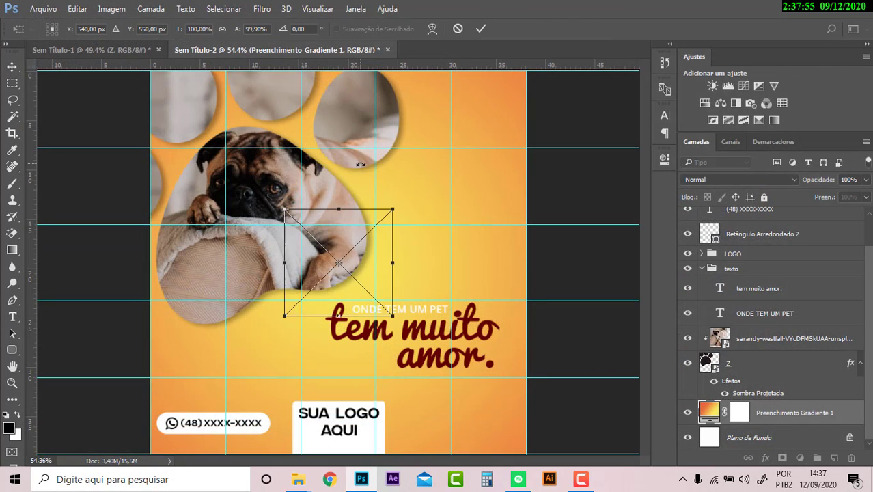
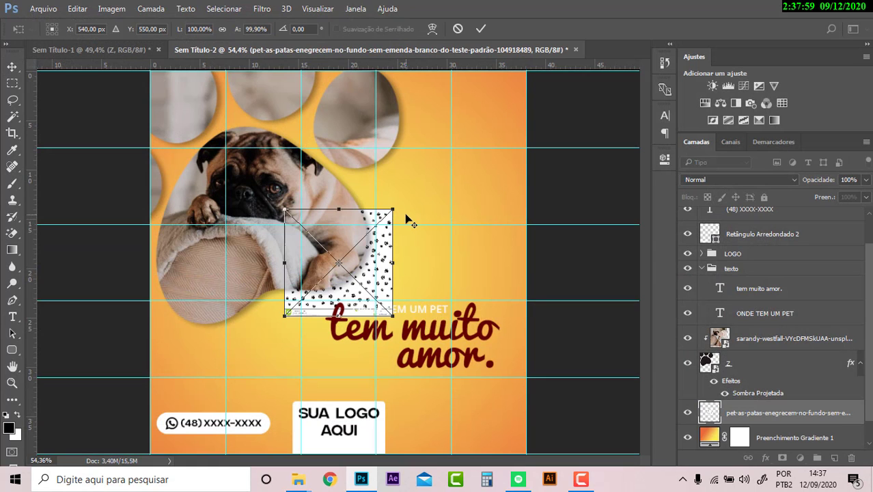
Step: Enlarge the paw pattern to about 413% to cover the canvas and set it to Sobrepor
{"action": "left_click_drag", "start_coordinate": [400, 205], "coordinate": [566, 131]}
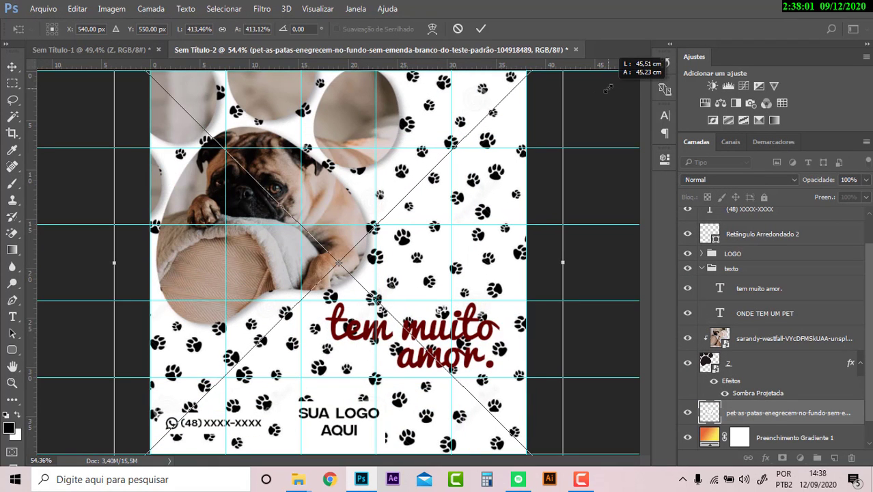
{"action": "key", "text": "Return"}
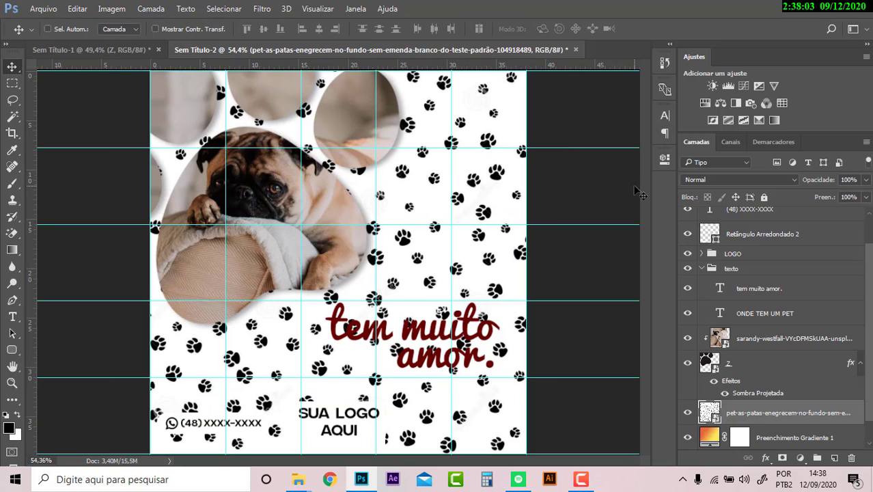
{"action": "left_click", "coordinate": [763, 180]}
{"action": "left_click", "coordinate": [752, 301]}
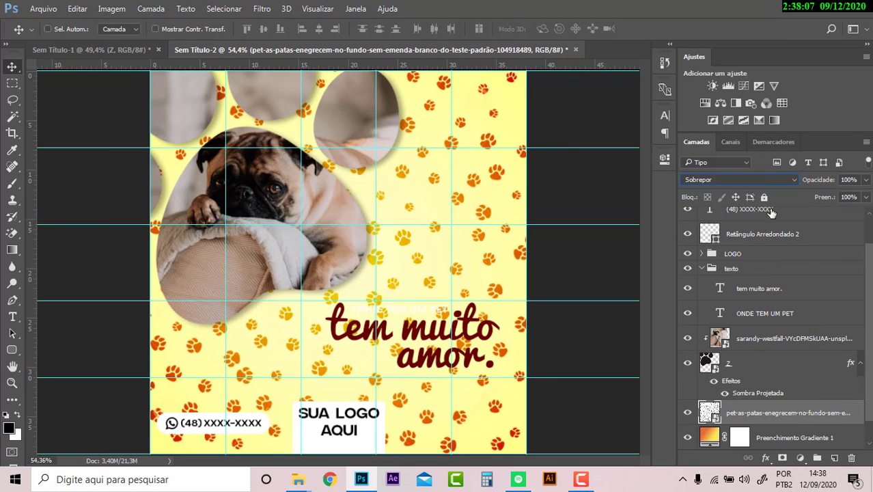
Step: Lower the paw pattern's fill to 8% and hide the guides
{"action": "left_click_drag", "start_coordinate": [819, 198], "coordinate": [766, 197]}
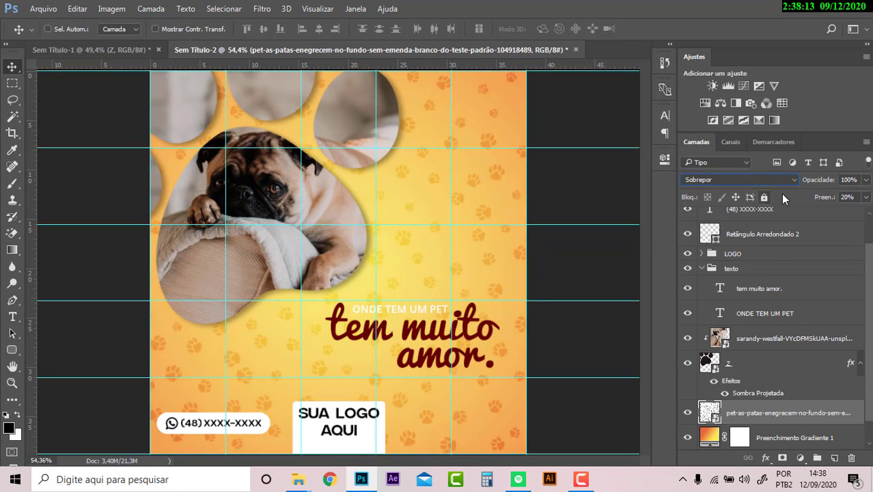
{"action": "key", "text": "ctrl+semicolon"}
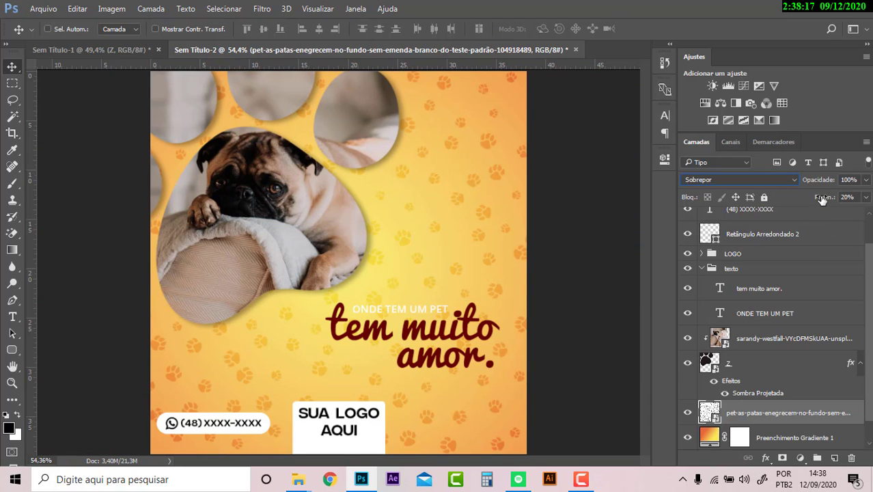
{"action": "left_click_drag", "start_coordinate": [822, 198], "coordinate": [814, 201]}
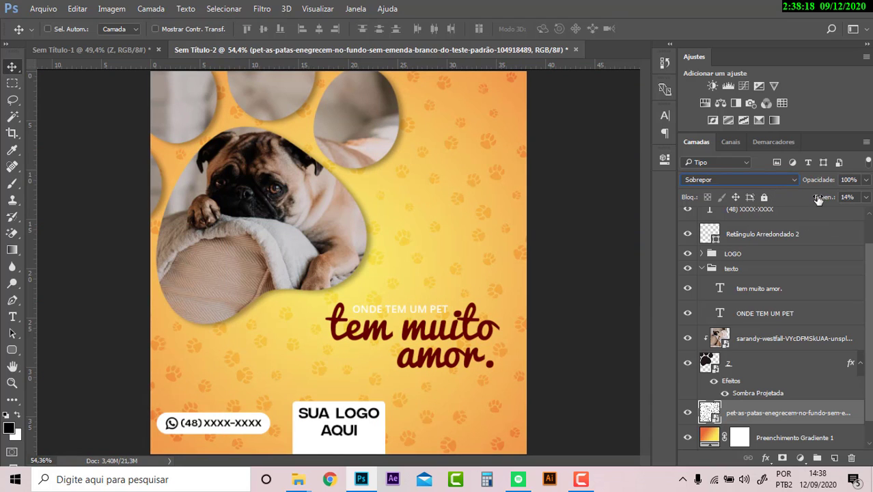
Step: Compare with the Sem Título-1 version, then raise the paw pattern's fill to 10%
{"action": "left_click", "coordinate": [83, 55]}
{"action": "left_click", "coordinate": [753, 389]}
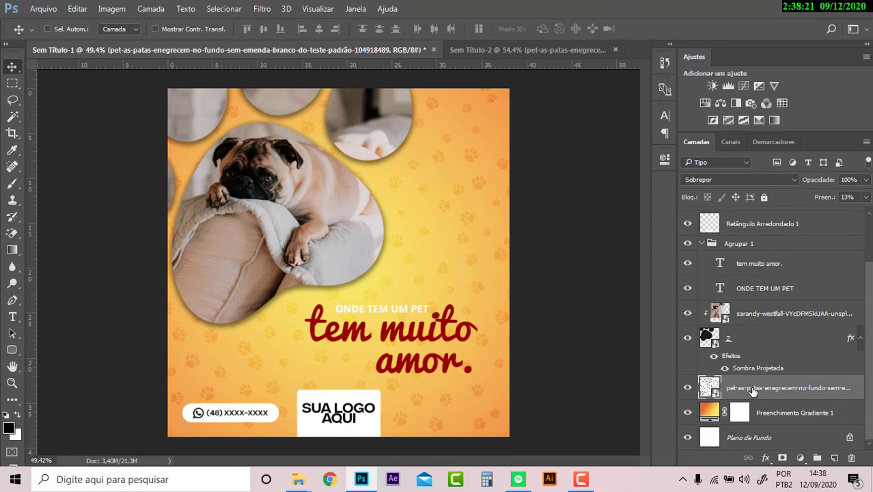
{"action": "left_click", "coordinate": [492, 51]}
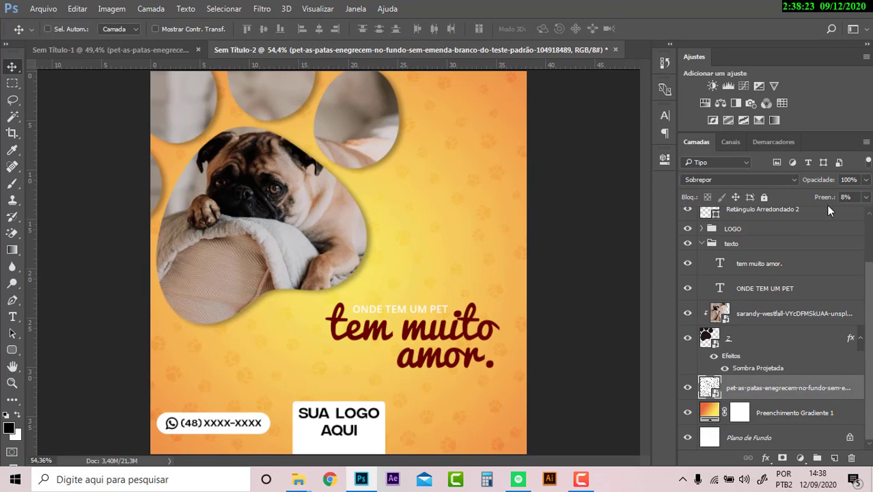
{"action": "left_click_drag", "start_coordinate": [823, 197], "coordinate": [826, 198]}
Step: Stamp all visible layers into a merged layer above whatsapp and convert it to a smart object
{"action": "scroll", "coordinate": [748, 253], "scroll_direction": "up", "scroll_amount": 2}
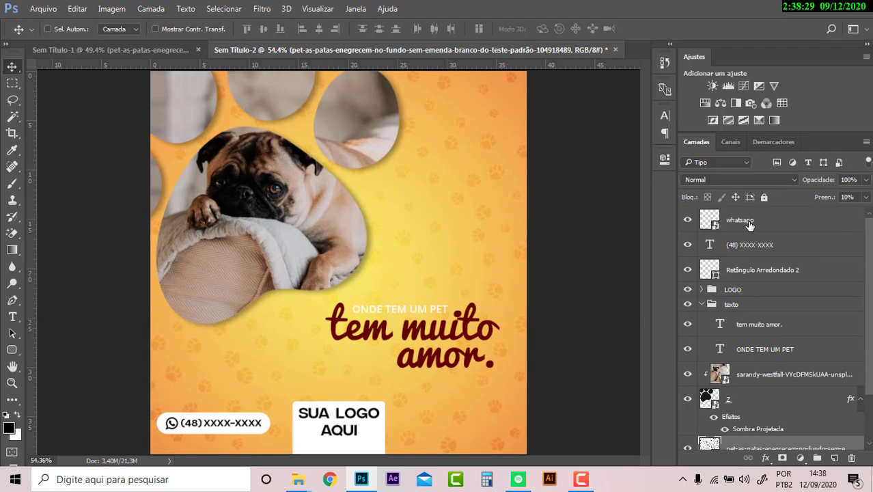
{"action": "left_click", "coordinate": [750, 224]}
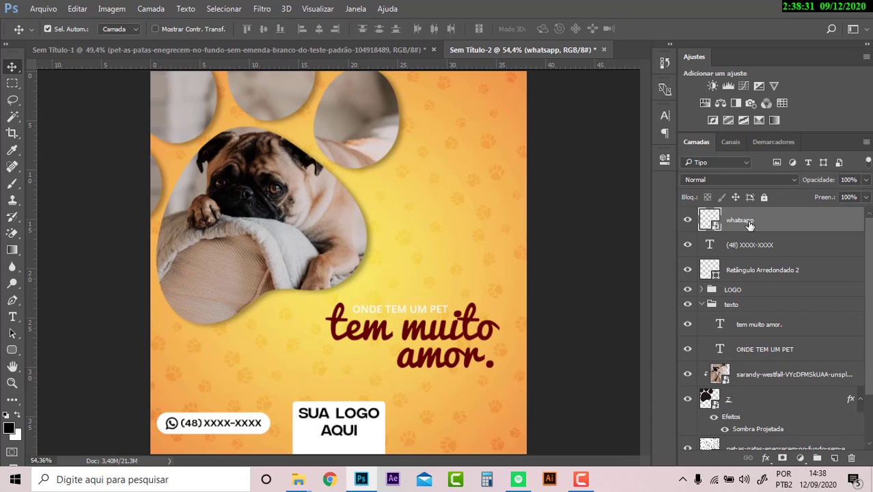
{"action": "key", "text": "ctrl+alt+a"}
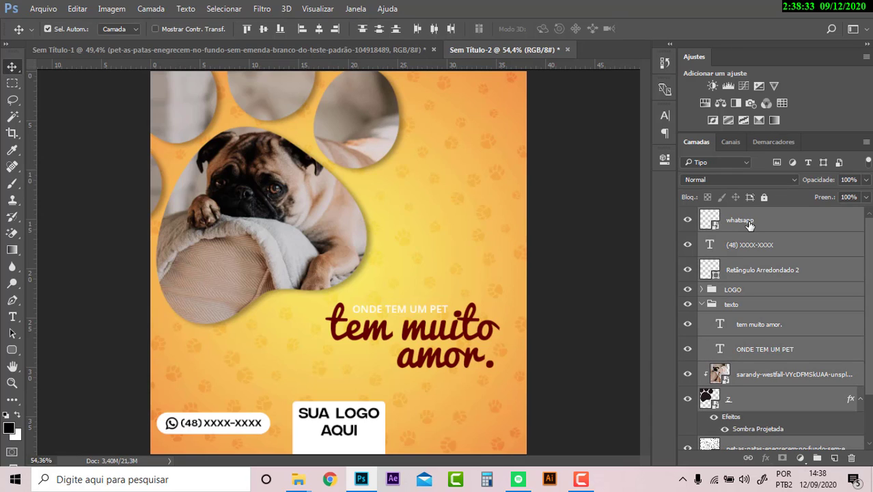
{"action": "left_click", "coordinate": [776, 230]}
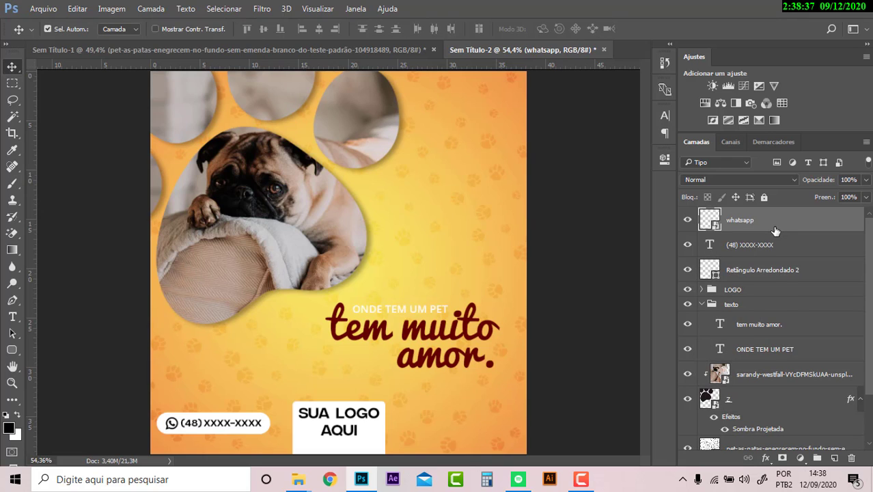
{"action": "key", "text": "ctrl+shift+alt+e"}
{"action": "right_click", "coordinate": [773, 231]}
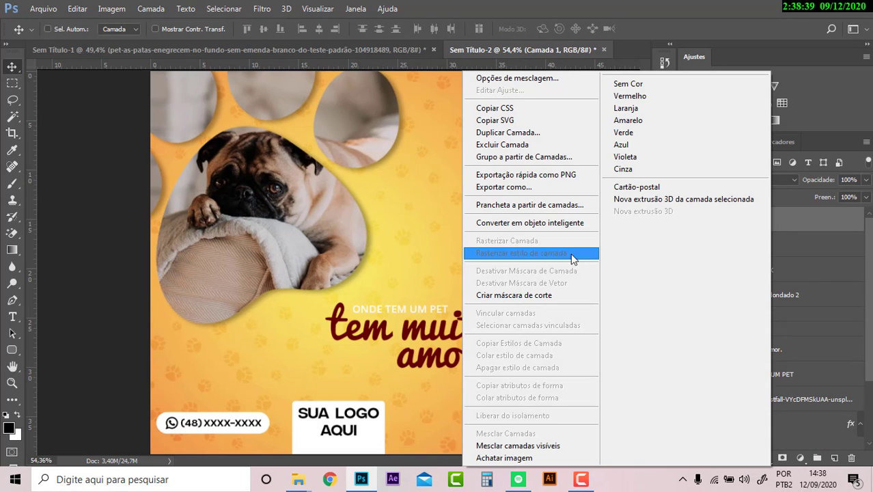
{"action": "left_click", "coordinate": [519, 223]}
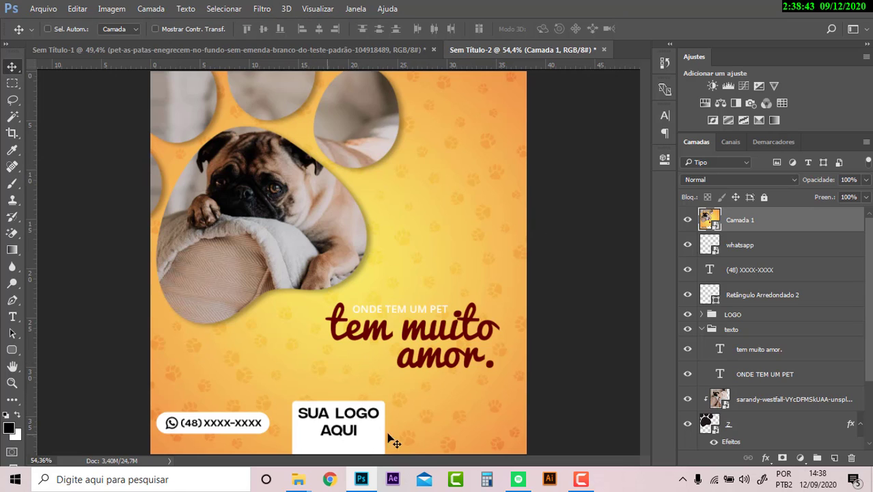
Step: Recheck the other document, then delete the merged Camada 1 layer
{"action": "left_click", "coordinate": [253, 53]}
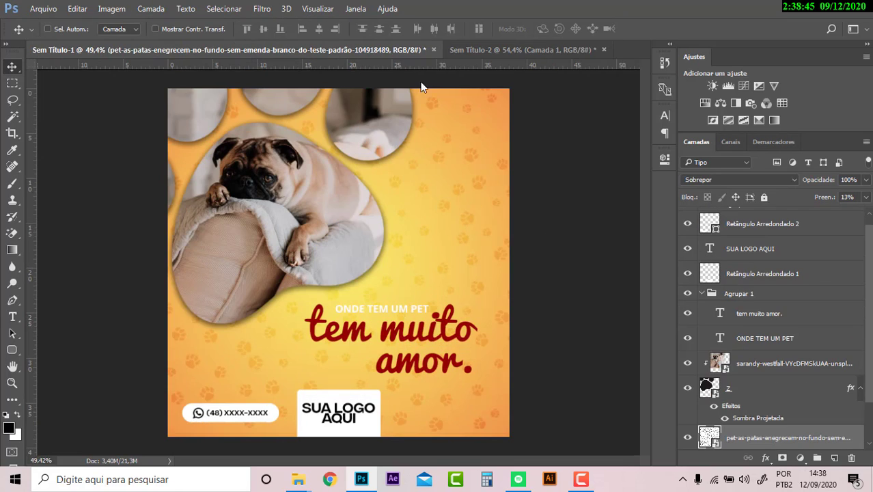
{"action": "left_click", "coordinate": [490, 53]}
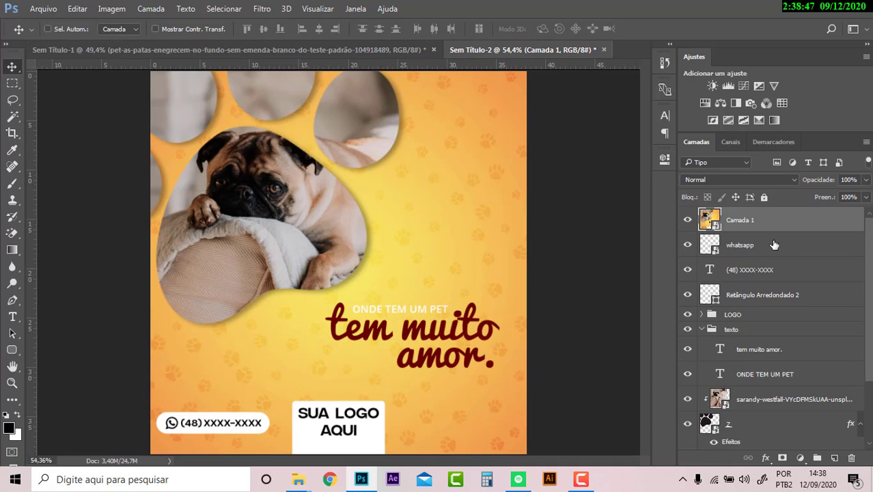
{"action": "key", "text": "Delete"}
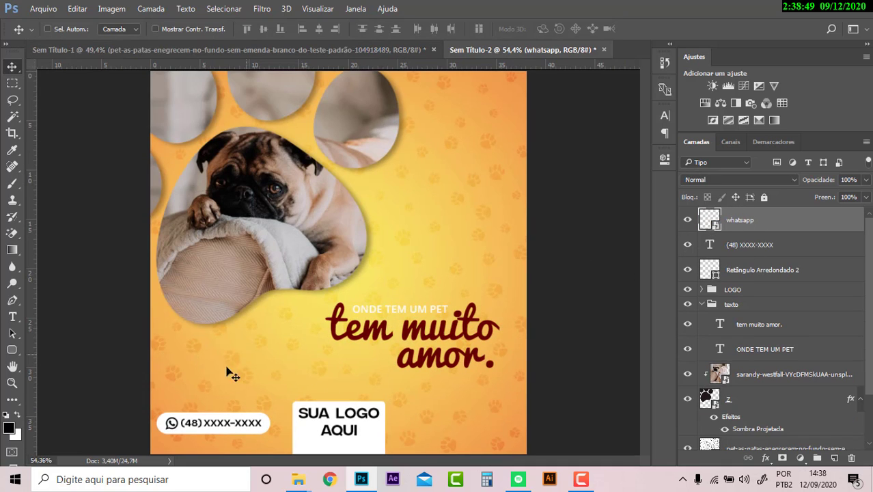
{"action": "left_click", "coordinate": [229, 429], "text": "ctrl"}
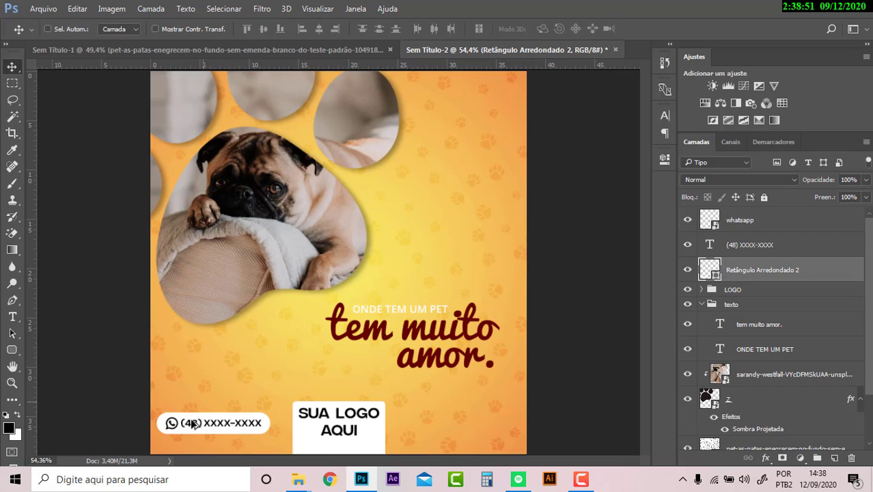
Step: Shrink the phone number text to 23,52 pt
{"action": "scroll", "coordinate": [195, 441], "scroll_direction": "up", "scroll_amount": 2, "text": "alt"}
{"action": "scroll", "coordinate": [208, 423], "scroll_direction": "up", "scroll_amount": 2, "text": "alt"}
{"action": "scroll", "coordinate": [239, 311], "scroll_direction": "up", "scroll_amount": 2, "text": "alt"}
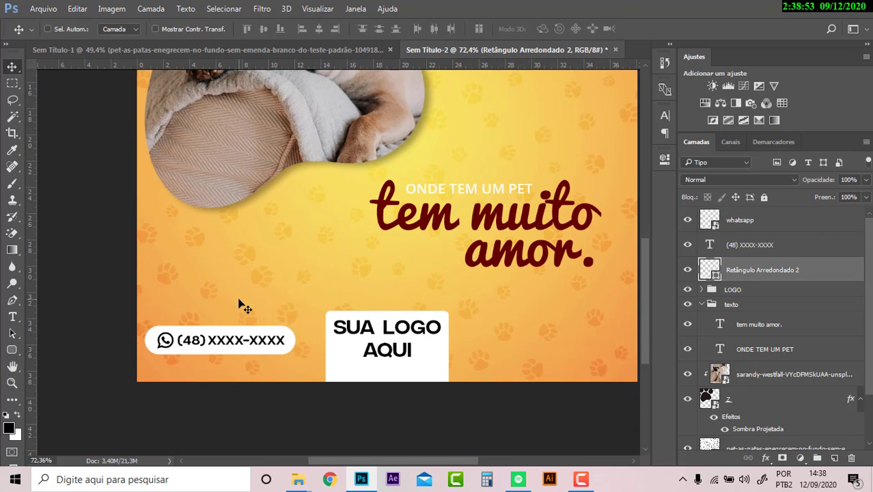
{"action": "left_click", "coordinate": [751, 254], "text": "shift"}
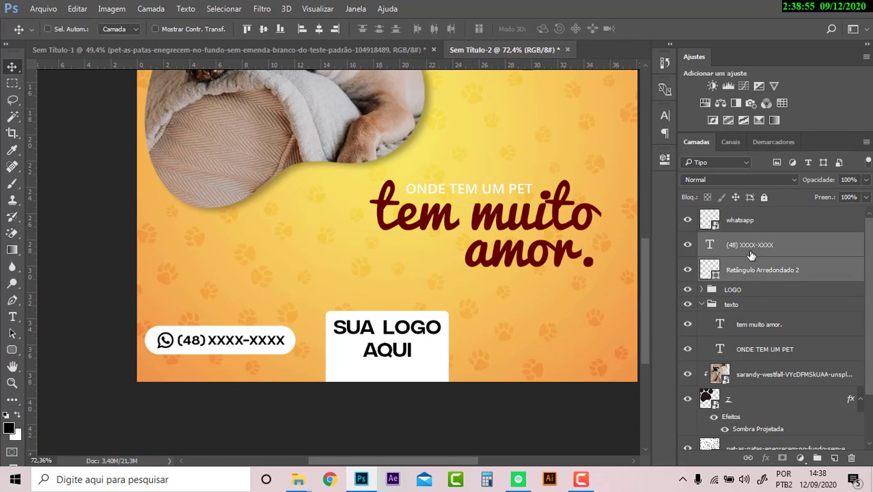
{"action": "left_click", "coordinate": [757, 245]}
{"action": "left_click", "coordinate": [663, 116]}
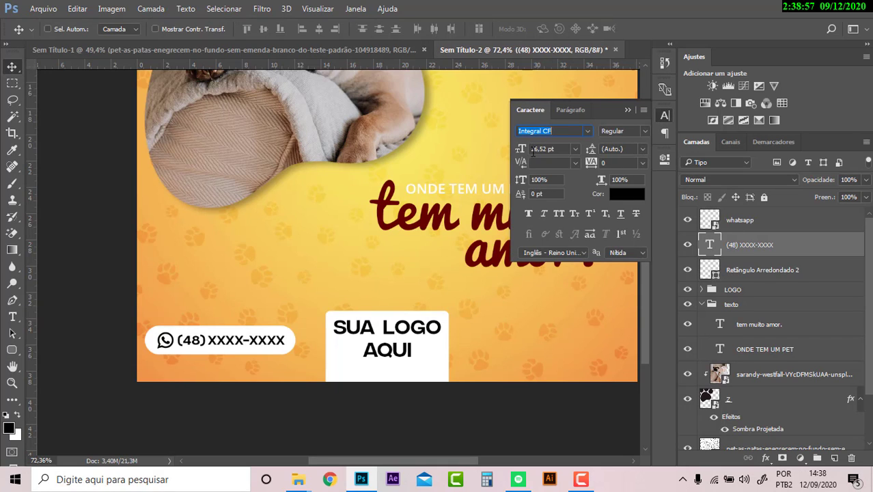
{"action": "left_click_drag", "start_coordinate": [523, 152], "coordinate": [521, 150]}
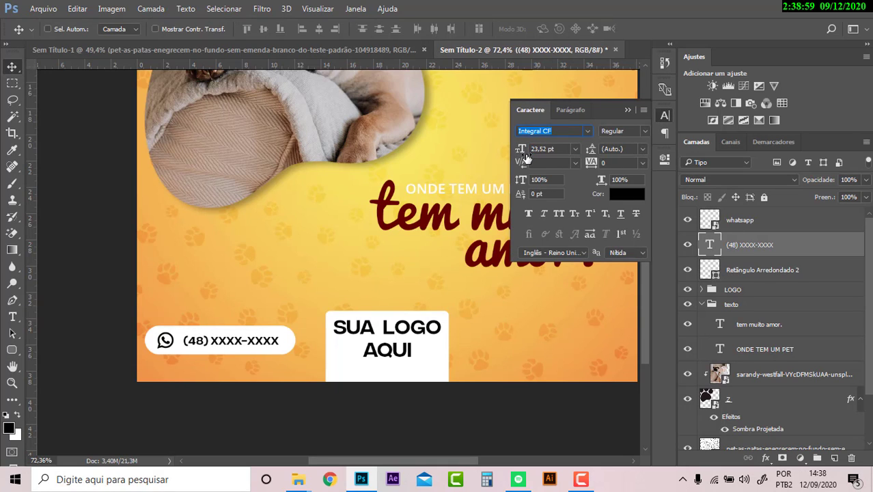
{"action": "left_click", "coordinate": [525, 153]}
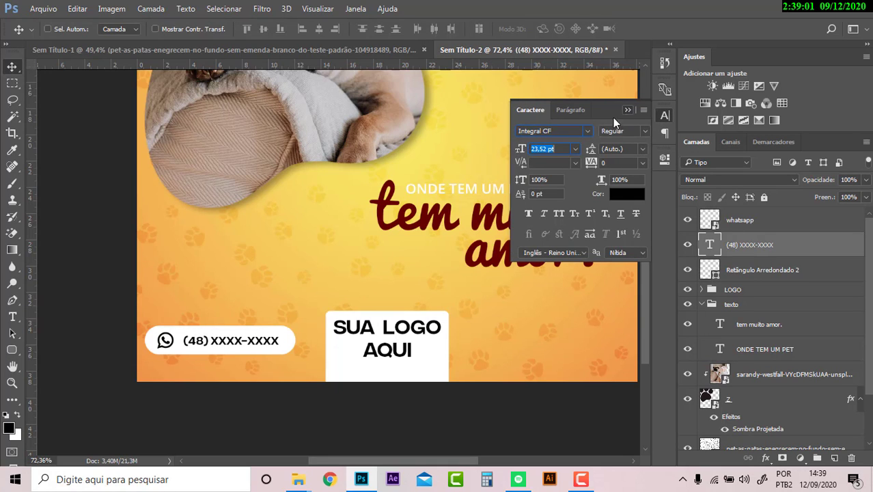
{"action": "key", "text": "Return"}
Step: Move the WhatsApp icon 0.64 cm right, narrow the pill's left side, and group icon with number
{"action": "left_click", "coordinate": [167, 346], "text": "ctrl"}
{"action": "left_click_drag", "start_coordinate": [167, 345], "coordinate": [175, 345]}
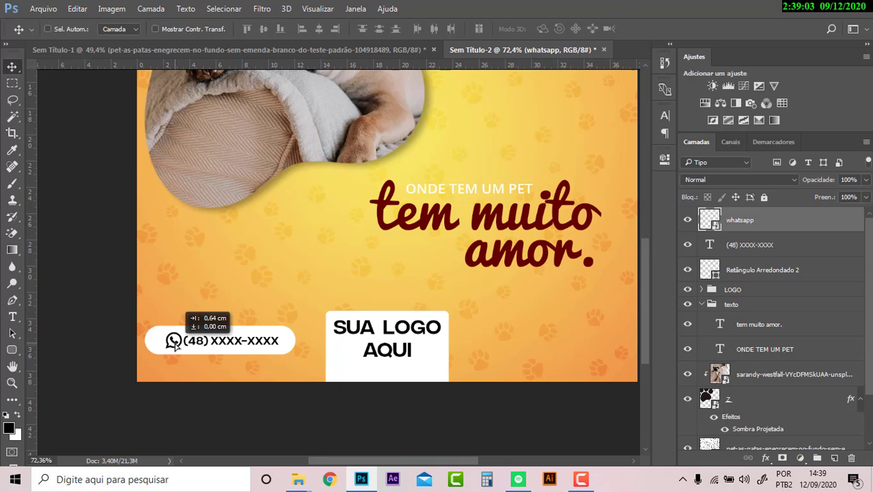
{"action": "left_click", "coordinate": [158, 350], "text": "ctrl"}
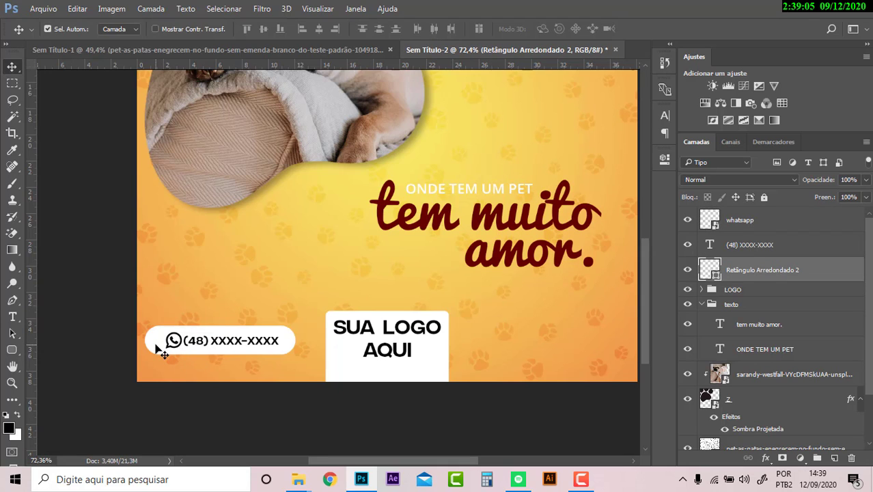
{"action": "key", "text": "ctrl+t"}
{"action": "left_click_drag", "start_coordinate": [146, 340], "coordinate": [155, 340]}
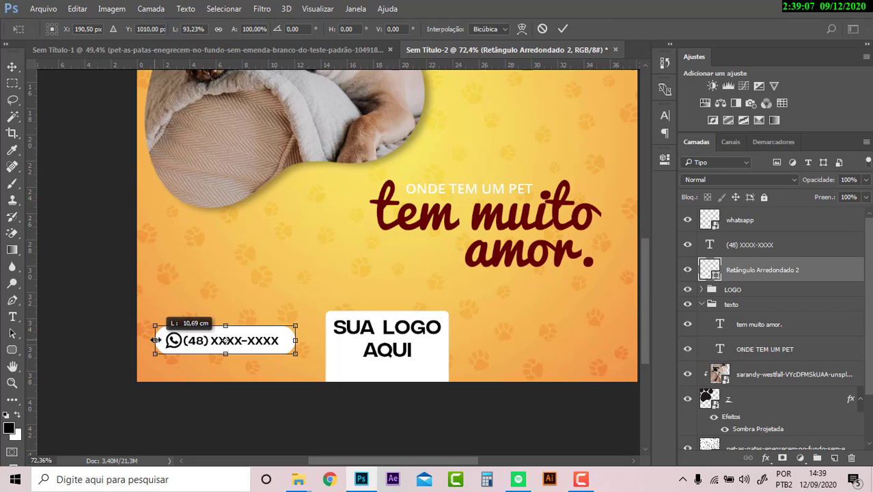
{"action": "key", "text": "Return"}
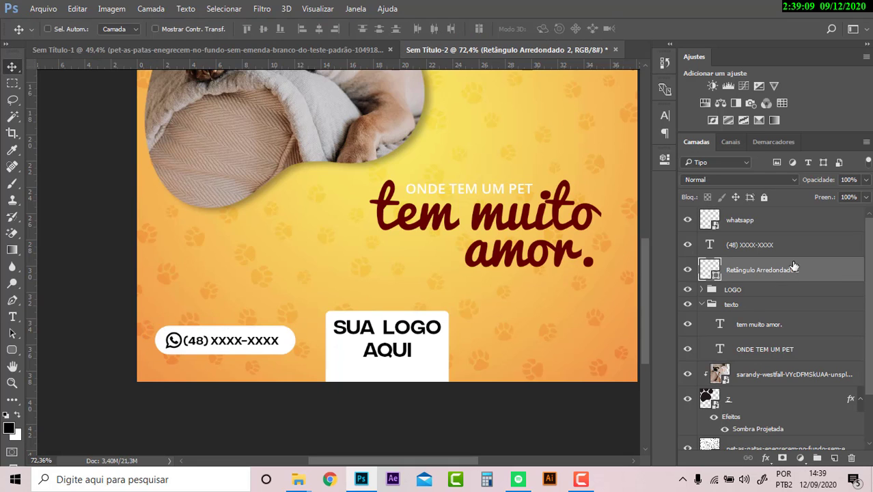
{"action": "left_click", "coordinate": [782, 242]}
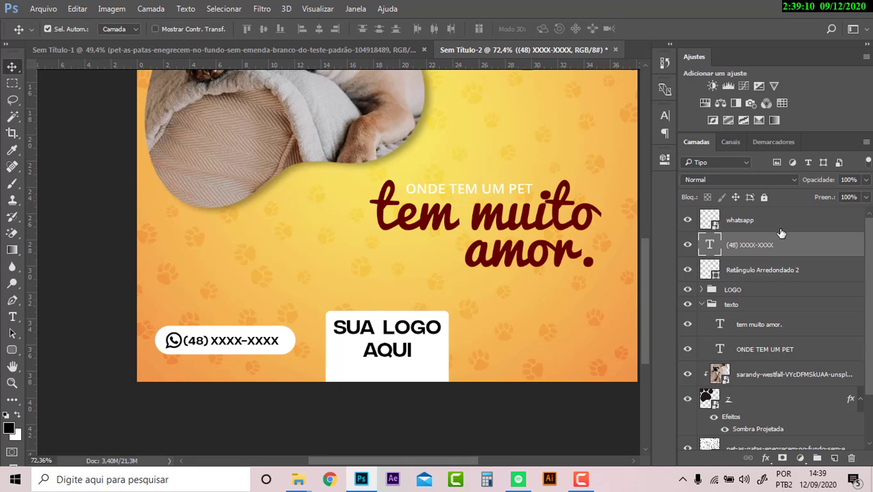
{"action": "key", "text": "ctrl+g"}
Step: Name the group WHATS and centre it horizontally on the Retângulo Arredondado 2 pill
{"action": "double_click", "coordinate": [731, 224]}
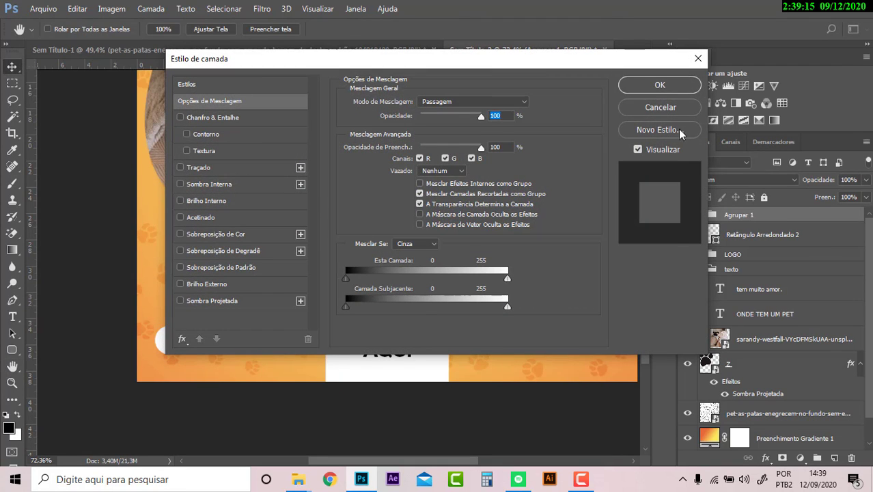
{"action": "key", "text": "Escape"}
{"action": "left_click", "coordinate": [743, 217]}
{"action": "type", "text": "WHATS"}
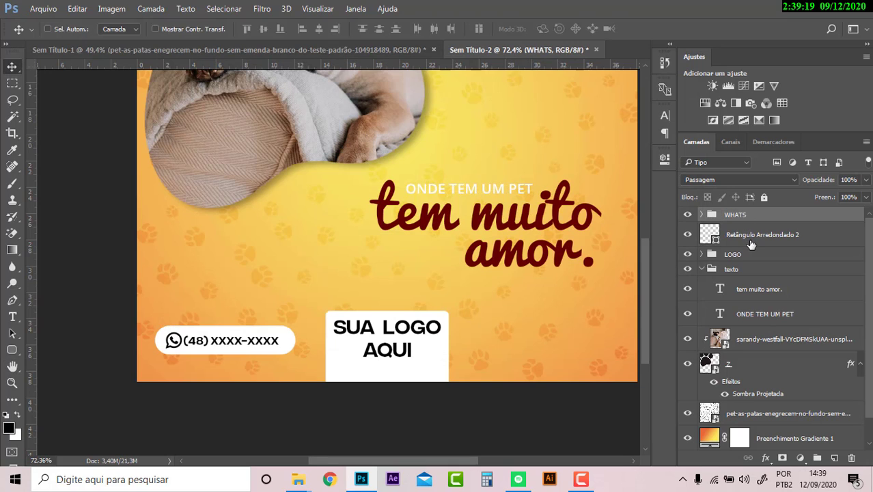
{"action": "left_click", "coordinate": [750, 242]}
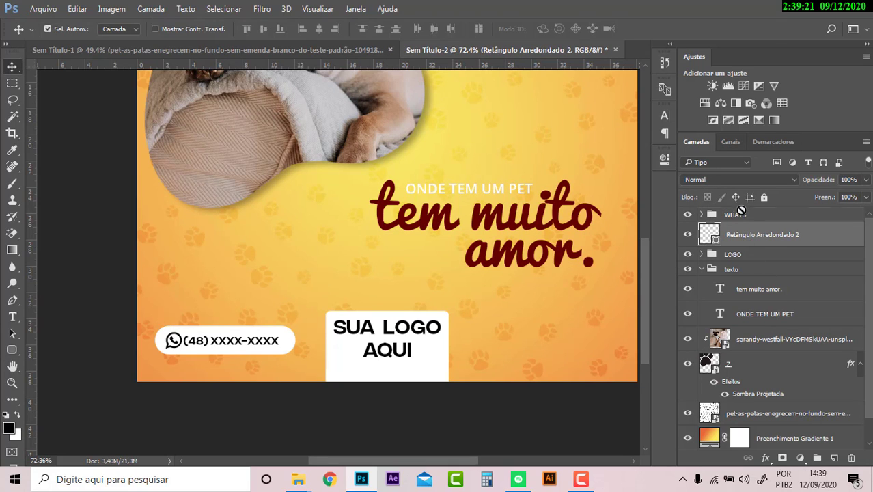
{"action": "left_click", "coordinate": [740, 214], "text": "ctrl"}
{"action": "left_click", "coordinate": [320, 28]}
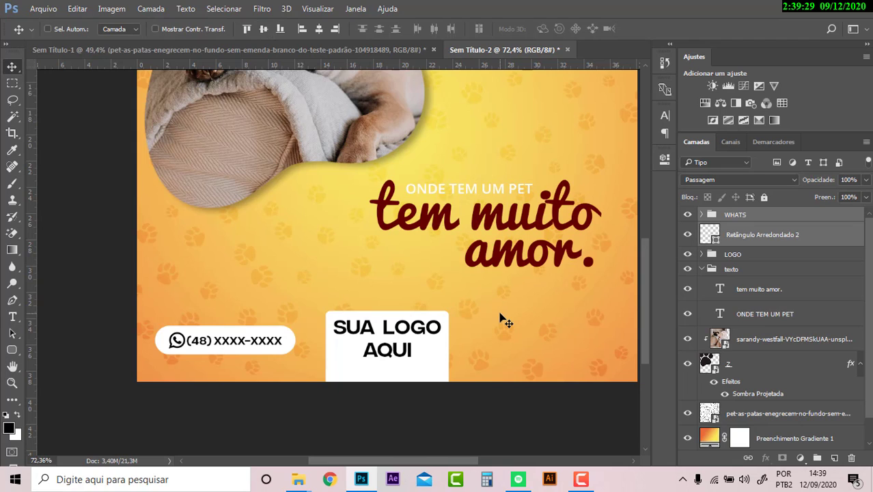
Step: Stamp all visible layers into a new merged Camada 1 layer at the top
{"action": "left_click", "coordinate": [763, 217]}
{"action": "key", "text": "ctrl+alt+a"}
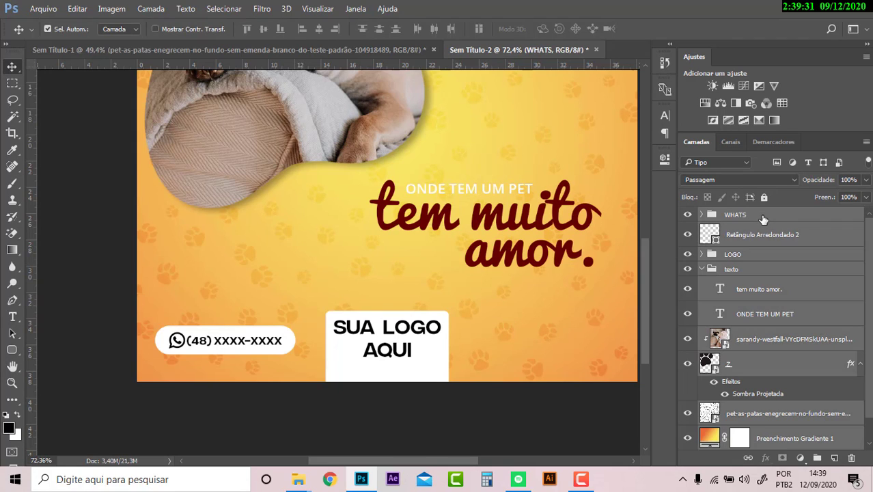
{"action": "left_click", "coordinate": [763, 217]}
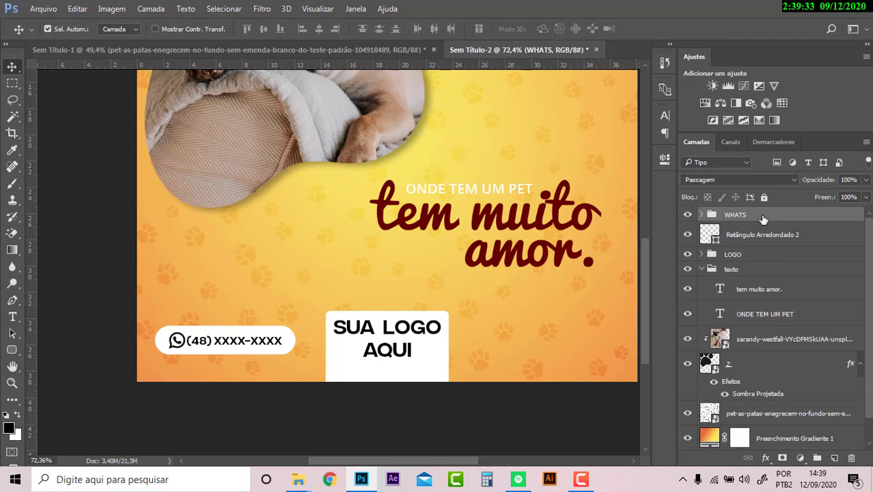
{"action": "key", "text": "ctrl+alt+e"}
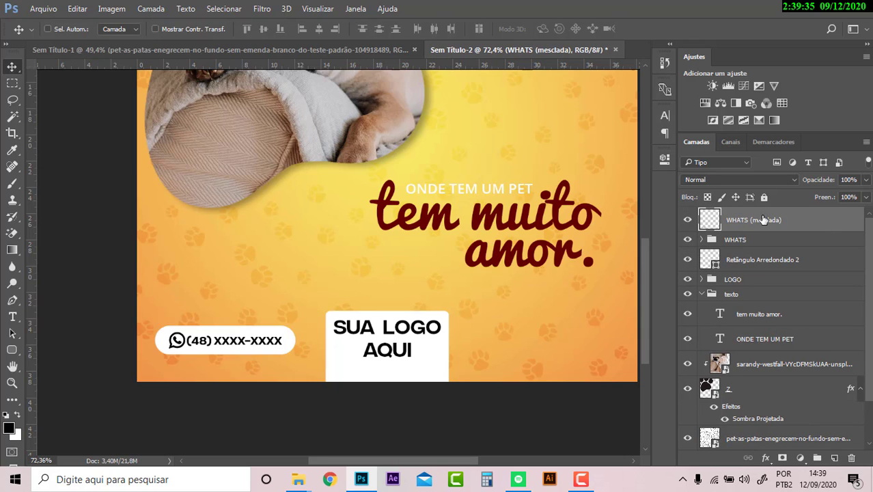
{"action": "key", "text": "ctrl+z"}
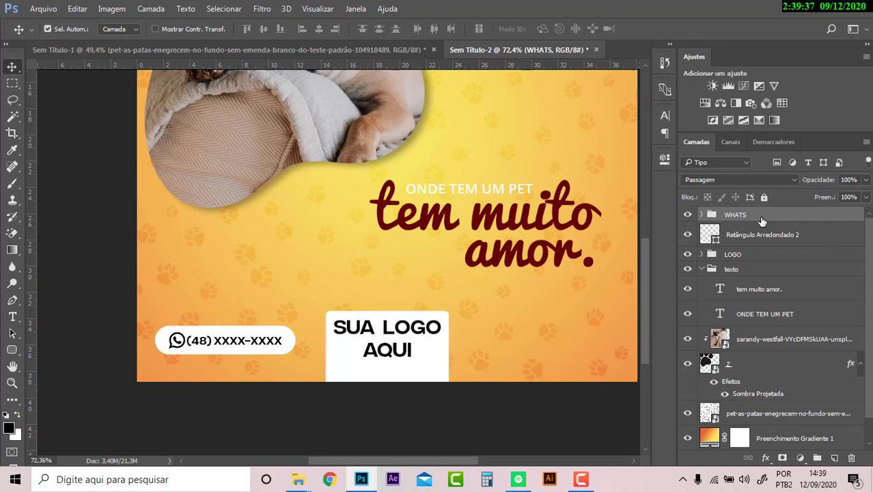
{"action": "key", "text": "ctrl+shift+alt+n"}
{"action": "right_click", "coordinate": [724, 229]}
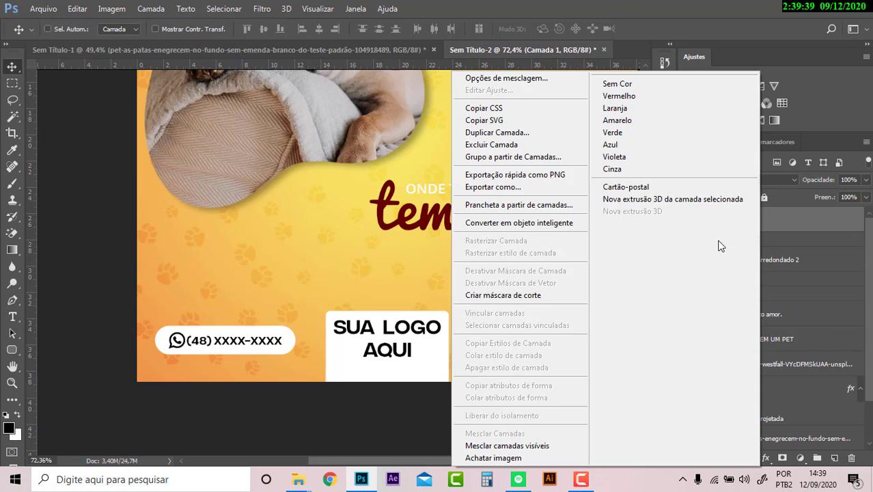
Step: Convert Camada 1 to a smart object and apply the Camera Raw Filter
{"action": "left_click", "coordinate": [515, 227]}
{"action": "key", "text": "ctrl+shift+alt+e"}
{"action": "left_click", "coordinate": [262, 8]}
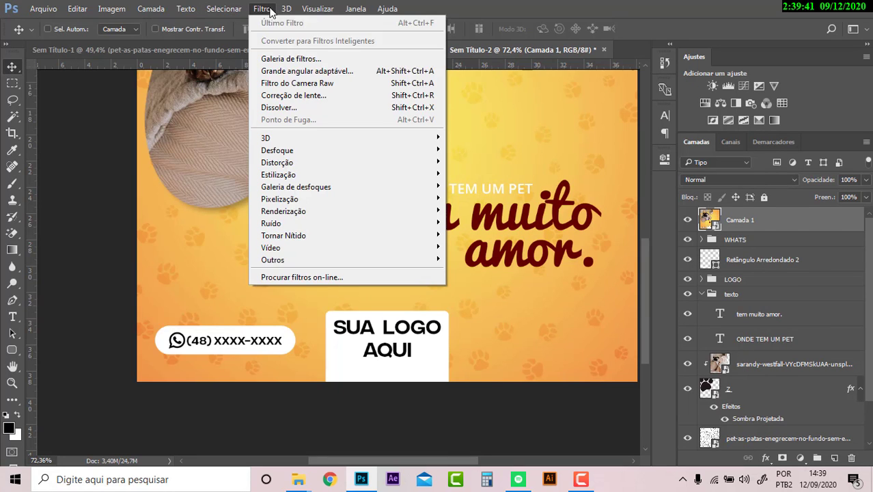
{"action": "left_click", "coordinate": [304, 78]}
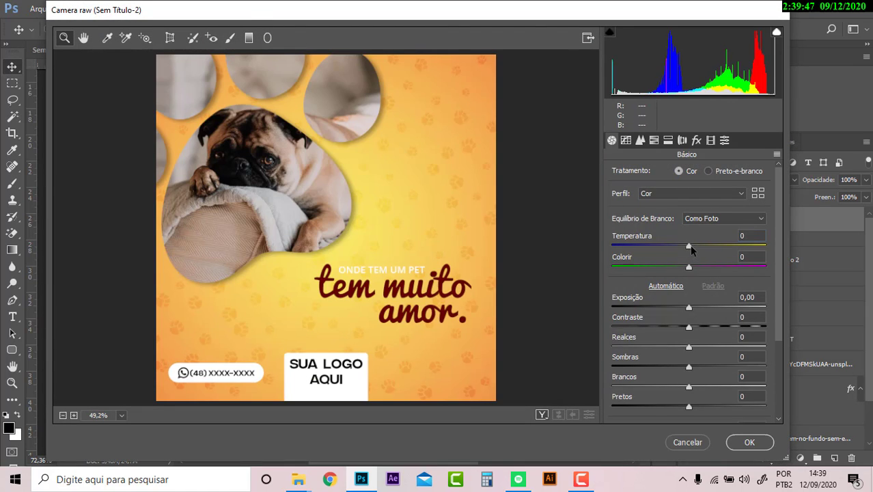
Step: Set Temperature +21, Tint 0, Contrast +13, Texture +20 and Clarity +25
{"action": "mouse_move", "coordinate": [689, 246]}
{"action": "left_mouse_down"}
{"action": "mouse_move", "coordinate": [704, 246]}
{"action": "mouse_move", "coordinate": [715, 267]}
{"action": "mouse_move", "coordinate": [646, 265]}
{"action": "left_mouse_up"}
{"action": "left_click", "coordinate": [738, 256]}
{"action": "type", "text": "0"}
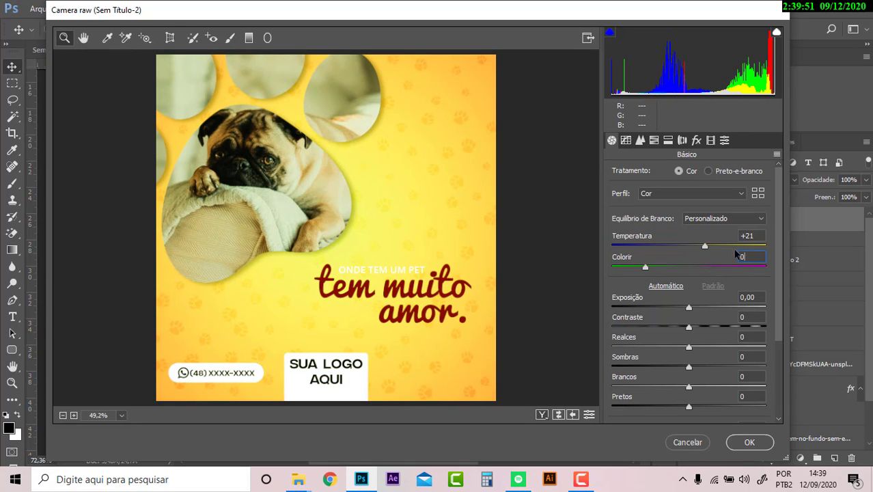
{"action": "key", "text": "Return"}
{"action": "left_click_drag", "start_coordinate": [690, 307], "coordinate": [668, 307]}
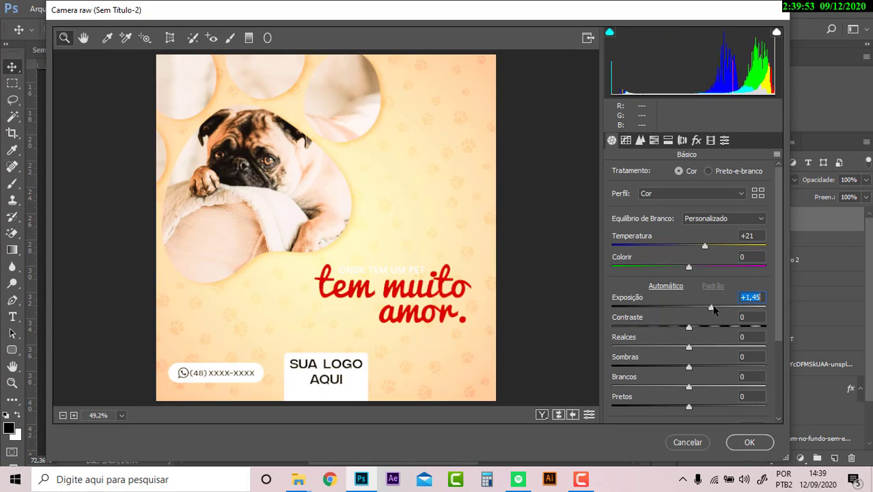
{"action": "type", "text": "0"}
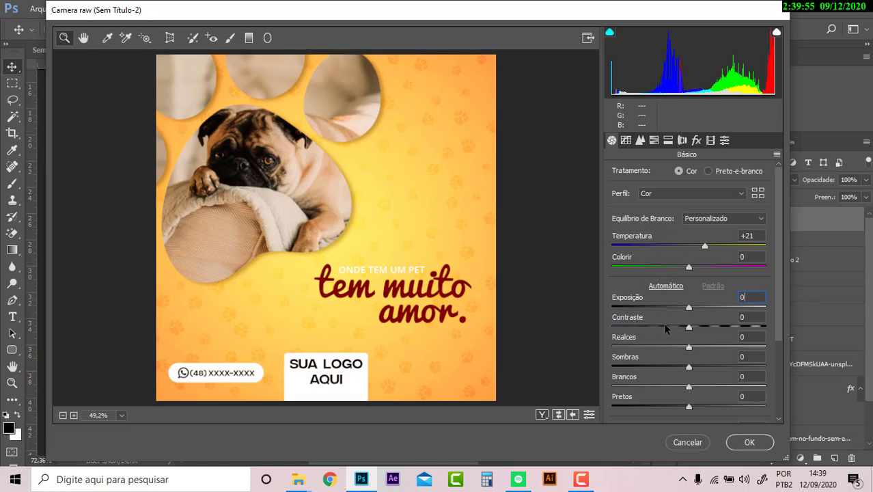
{"action": "mouse_move", "coordinate": [692, 331]}
{"action": "left_mouse_down"}
{"action": "mouse_move", "coordinate": [706, 328]}
{"action": "mouse_move", "coordinate": [708, 347]}
{"action": "left_mouse_up"}
{"action": "scroll", "coordinate": [699, 329], "scroll_direction": "down", "scroll_amount": 3}
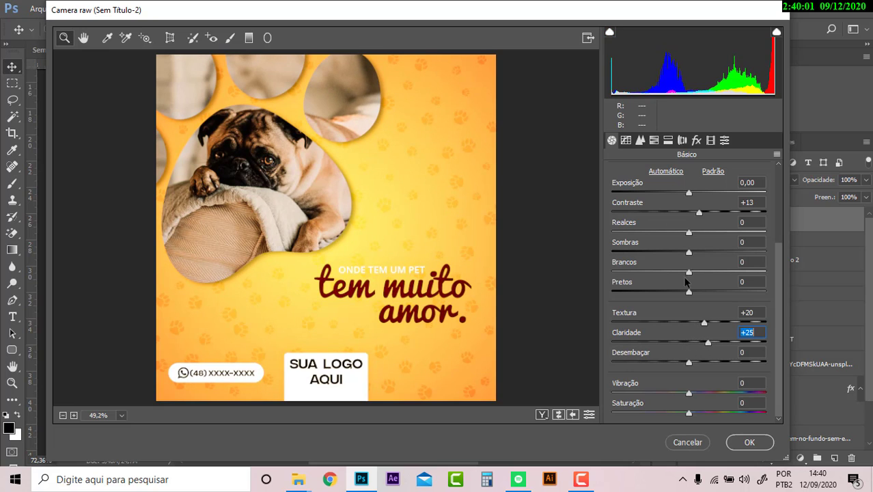
Step: Add light grain of about 16 and apply the Camera Raw grade
{"action": "left_click", "coordinate": [696, 140]}
{"action": "left_click_drag", "start_coordinate": [617, 196], "coordinate": [623, 196]}
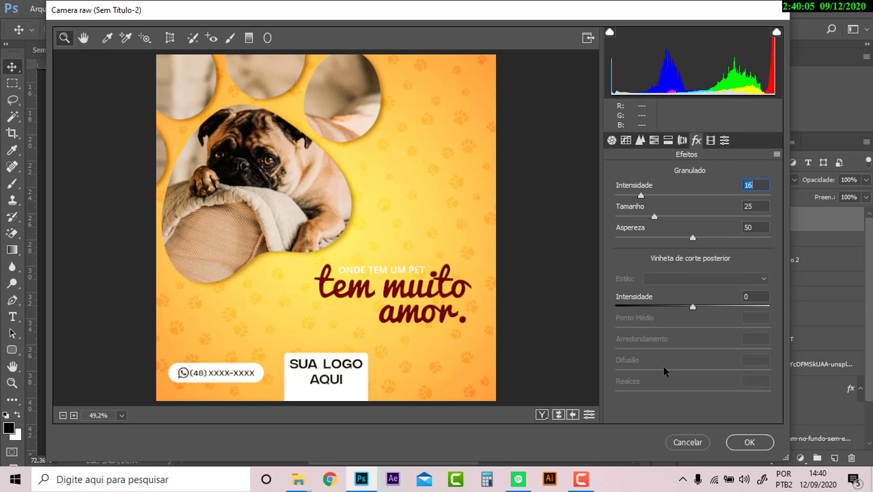
{"action": "left_click", "coordinate": [750, 442]}
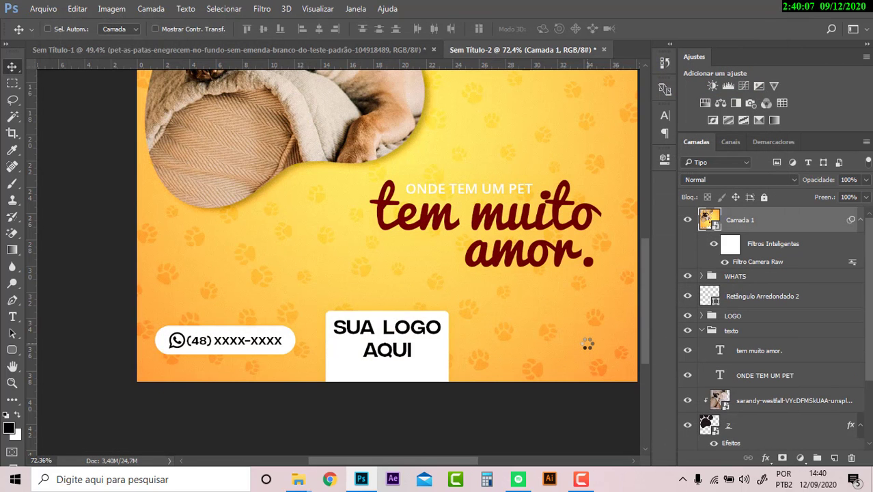
Step: Save the layered file as 'Social media pet.psd' in the Desktop's Social Media project folder
{"action": "scroll", "coordinate": [472, 232], "scroll_direction": "up", "scroll_amount": 3}
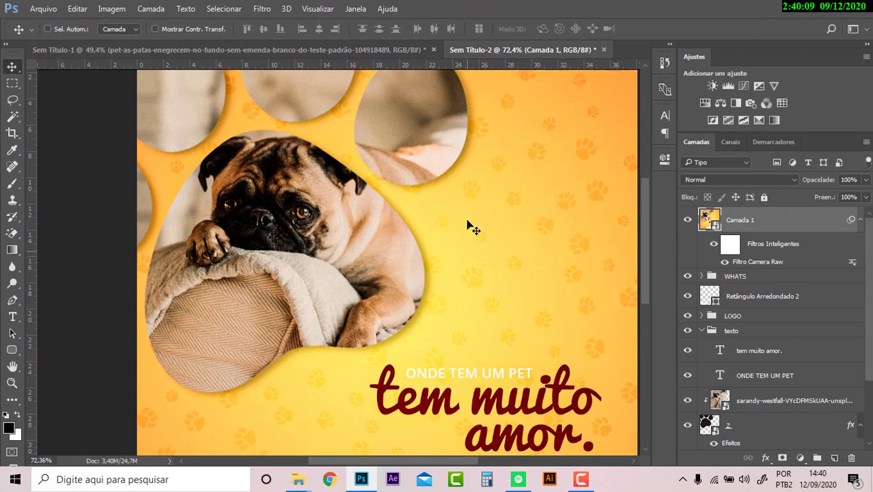
{"action": "scroll", "coordinate": [468, 232], "scroll_direction": "up", "scroll_amount": 2}
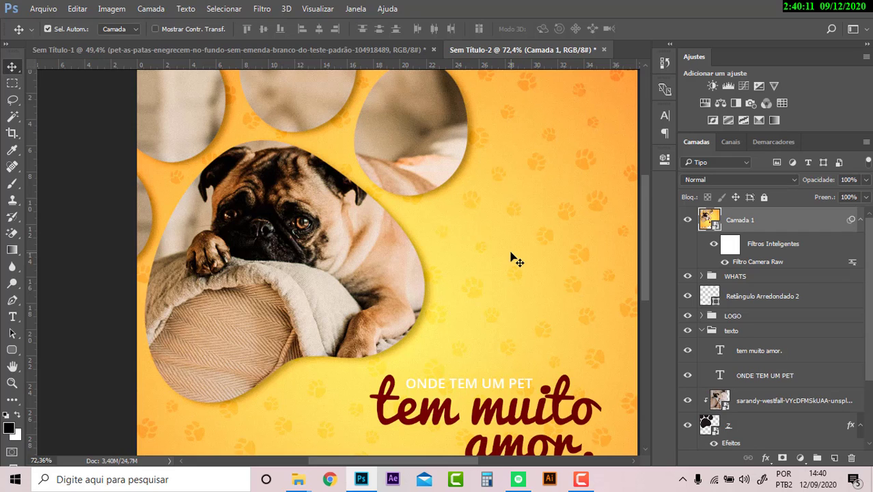
{"action": "key", "text": "ctrl+s"}
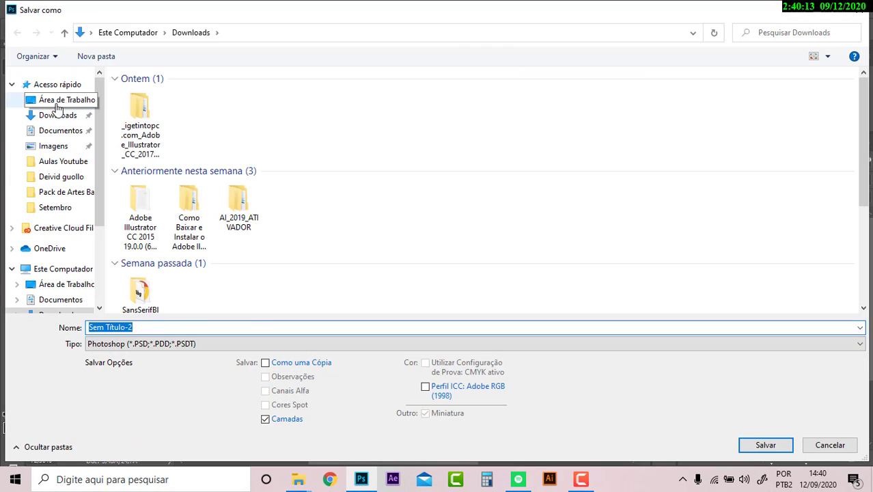
{"action": "left_click", "coordinate": [58, 104]}
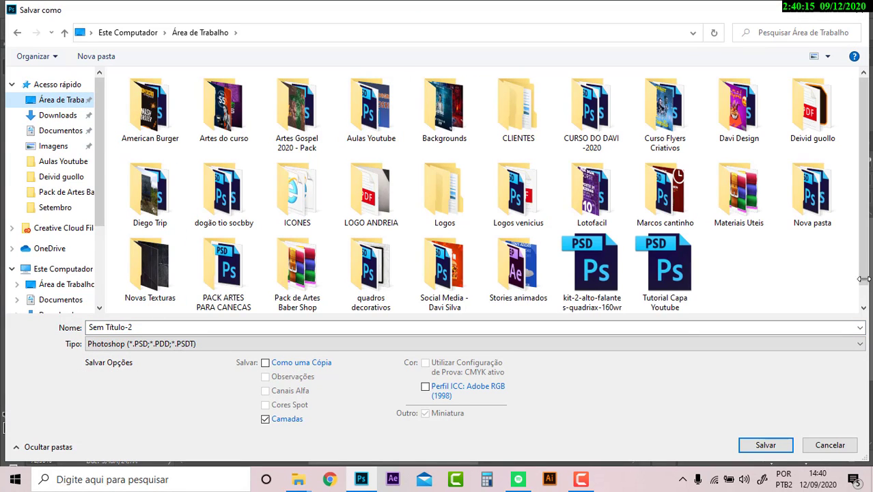
{"action": "scroll", "coordinate": [627, 130], "scroll_direction": "down", "scroll_amount": 1}
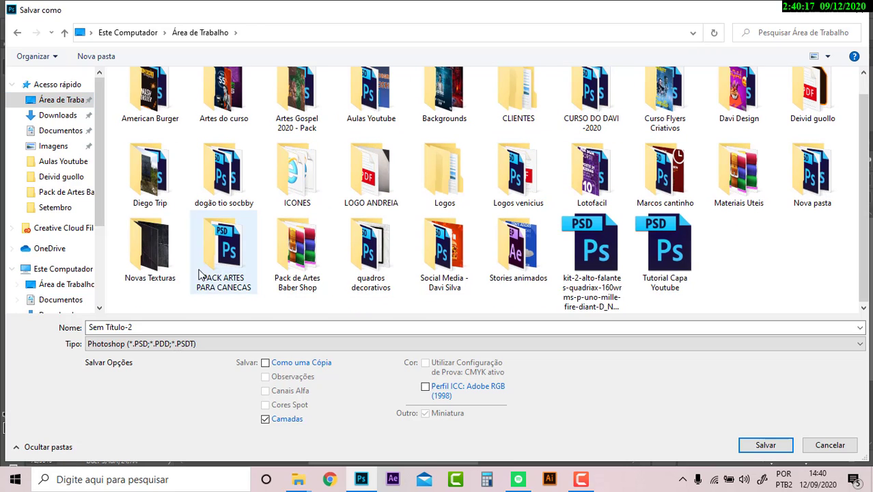
{"action": "double_click", "coordinate": [445, 246]}
{"action": "double_click", "coordinate": [252, 327]}
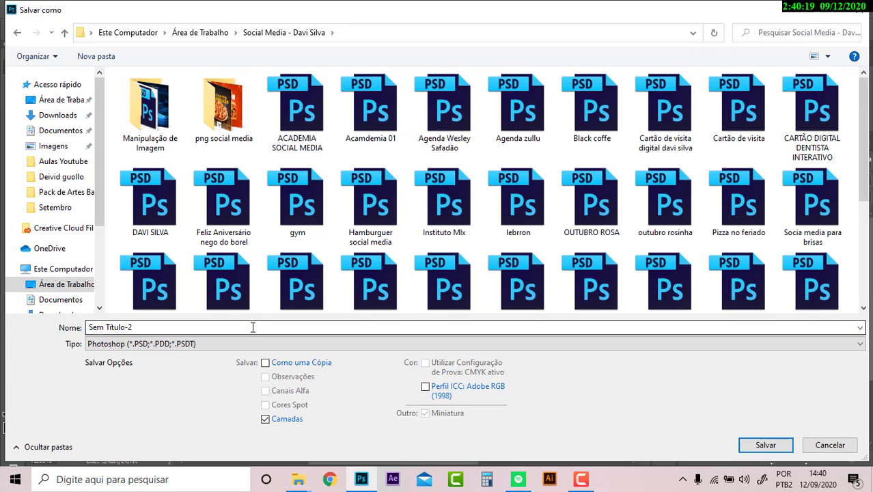
{"action": "type", "text": "sOCIAL"}
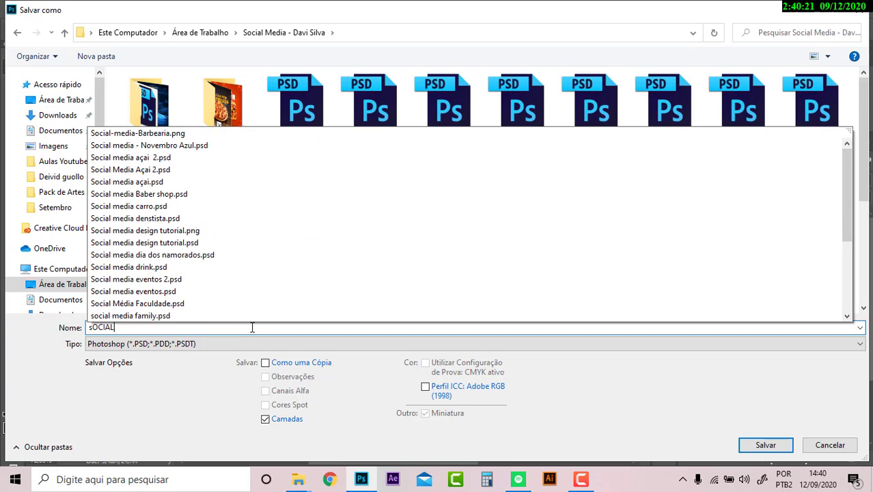
{"action": "key", "text": "BackSpace"}
{"action": "key", "text": "BackSpace"}
{"action": "type", "text": "Social "}
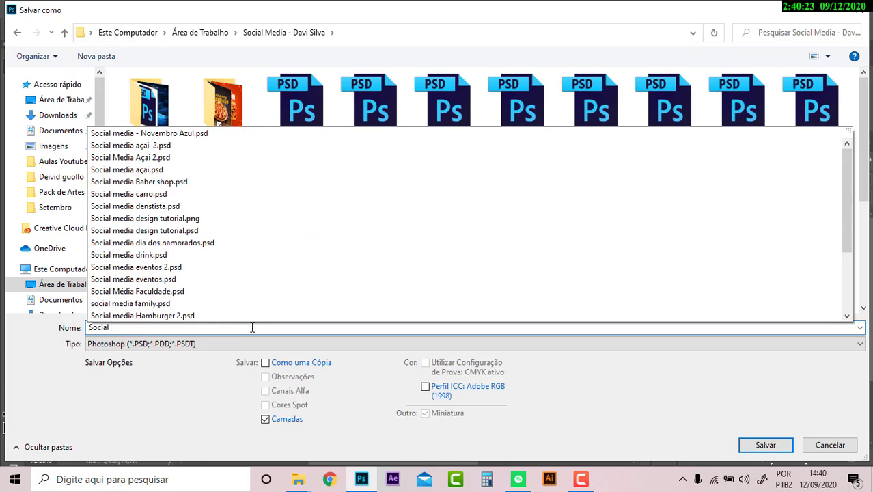
{"action": "type", "text": "media pe"}
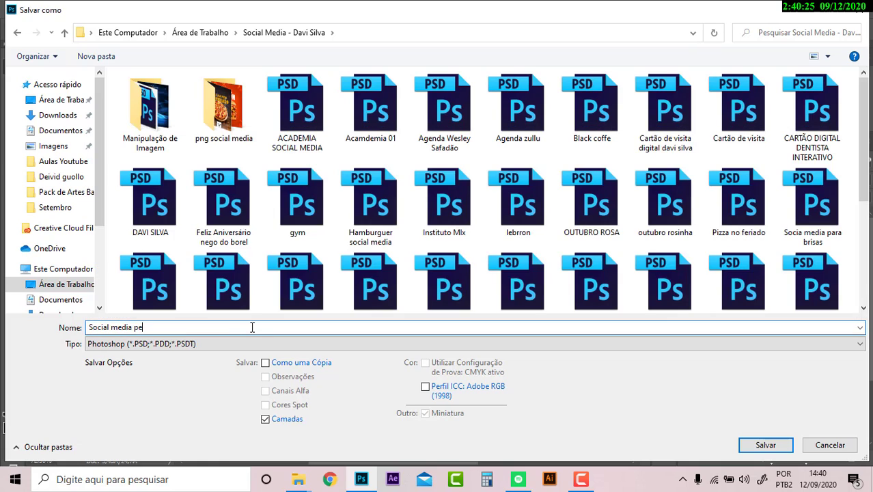
{"action": "type", "text": "t"}
{"action": "key", "text": "Return"}
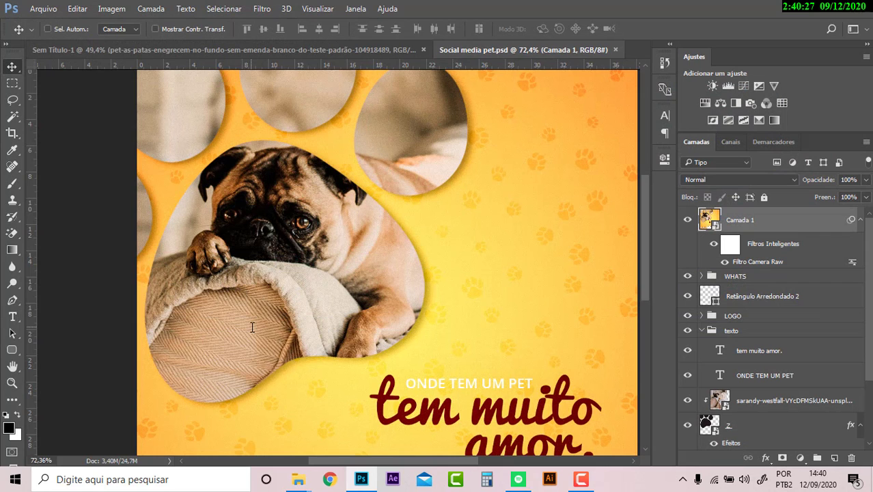
Step: Export a PNG-24 Social-media-pet.png via Save for Web into the Social Media project folder
{"action": "scroll", "coordinate": [250, 326], "scroll_direction": "down", "scroll_amount": 2}
{"action": "scroll", "coordinate": [321, 258], "scroll_direction": "down", "scroll_amount": 1}
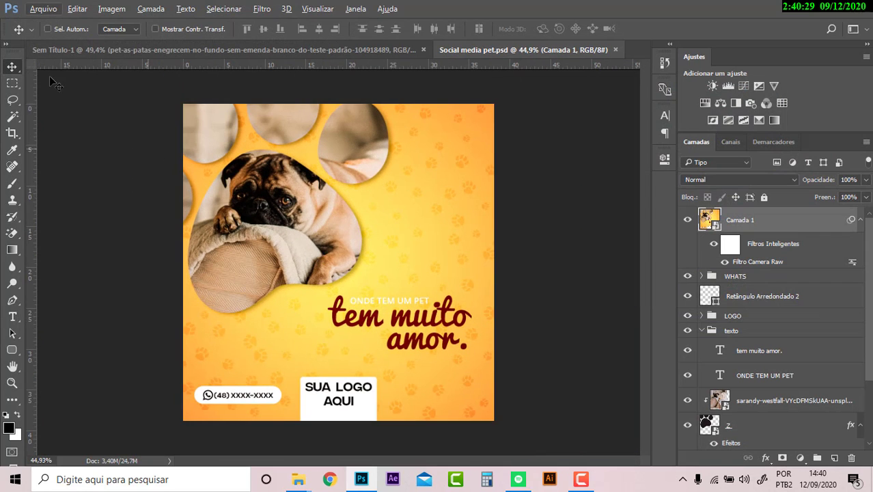
{"action": "left_click", "coordinate": [41, 9]}
{"action": "mouse_move", "coordinate": [52, 194]}
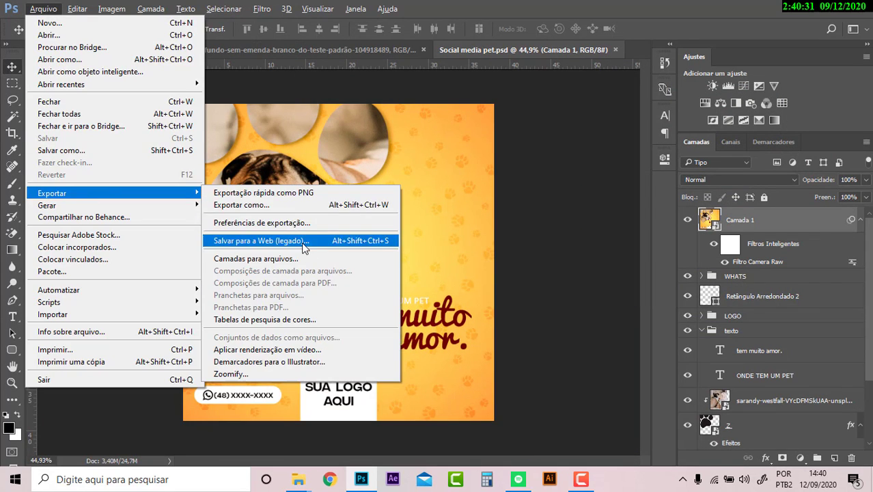
{"action": "left_click", "coordinate": [303, 242]}
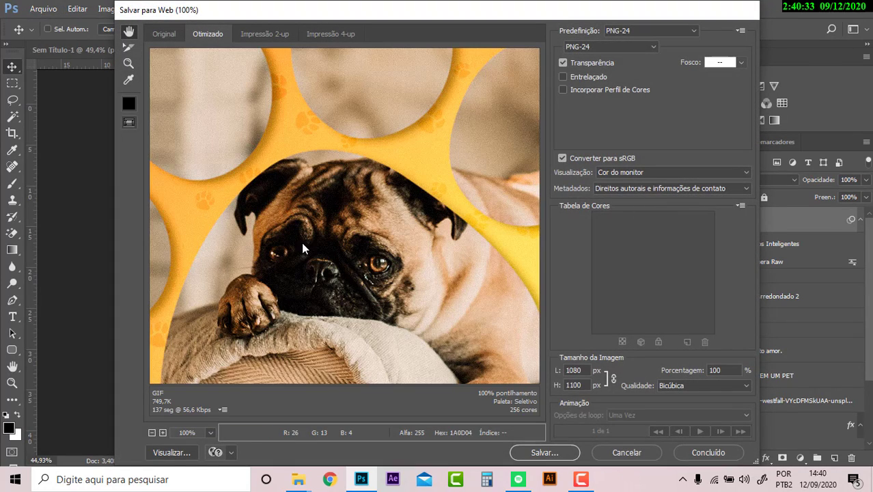
{"action": "left_click", "coordinate": [559, 454]}
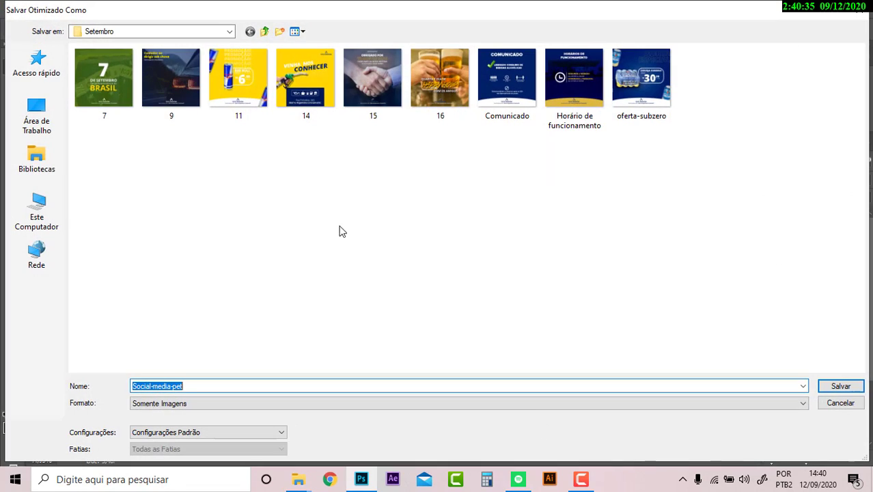
{"action": "left_click", "coordinate": [41, 110]}
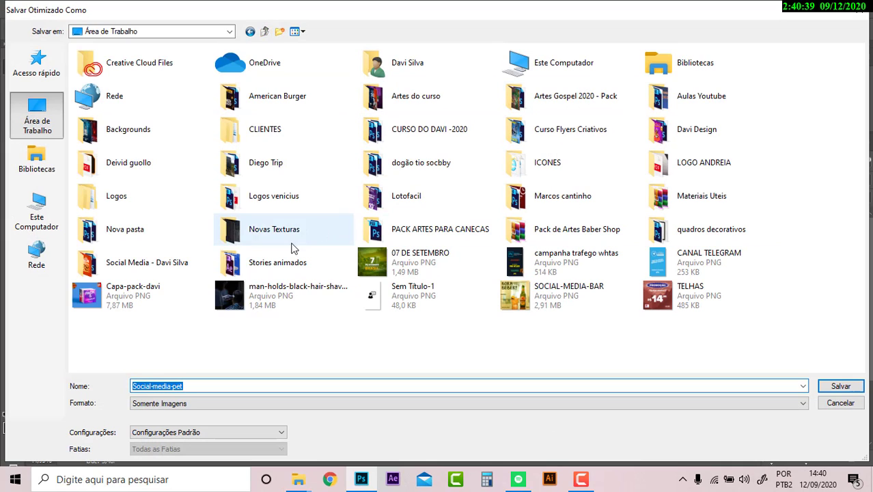
{"action": "left_click", "coordinate": [164, 274]}
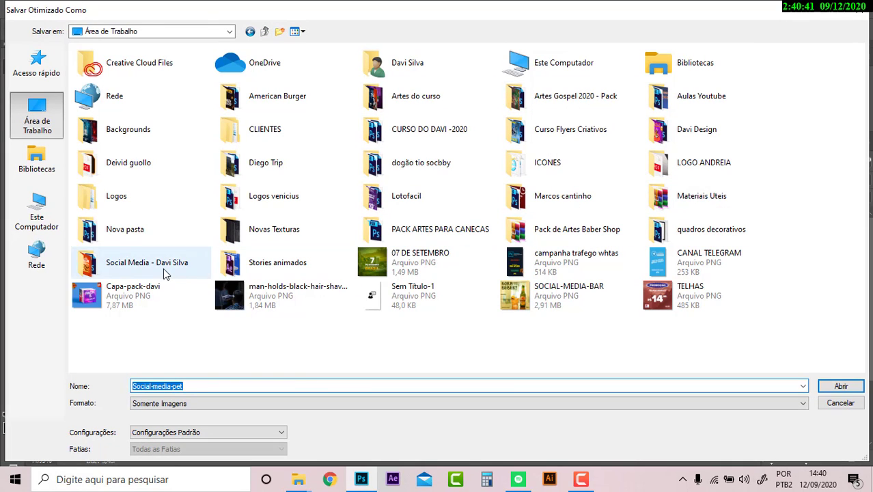
{"action": "double_click", "coordinate": [164, 272]}
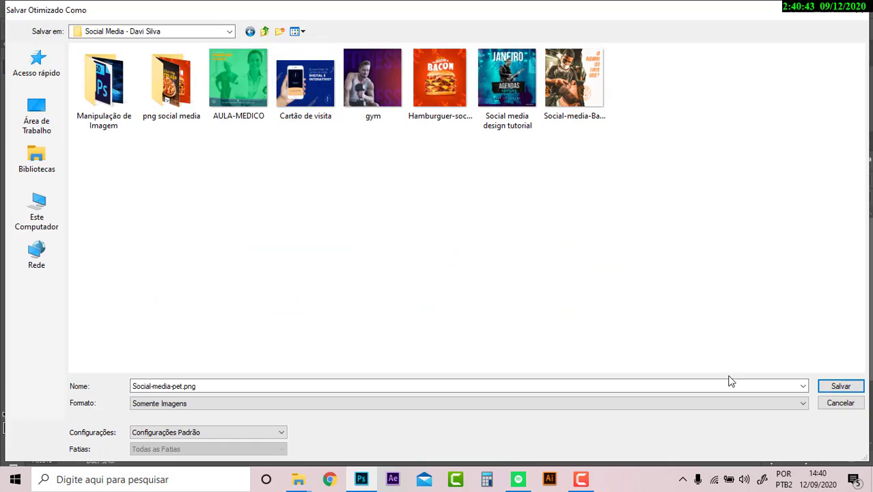
{"action": "left_click", "coordinate": [840, 386]}
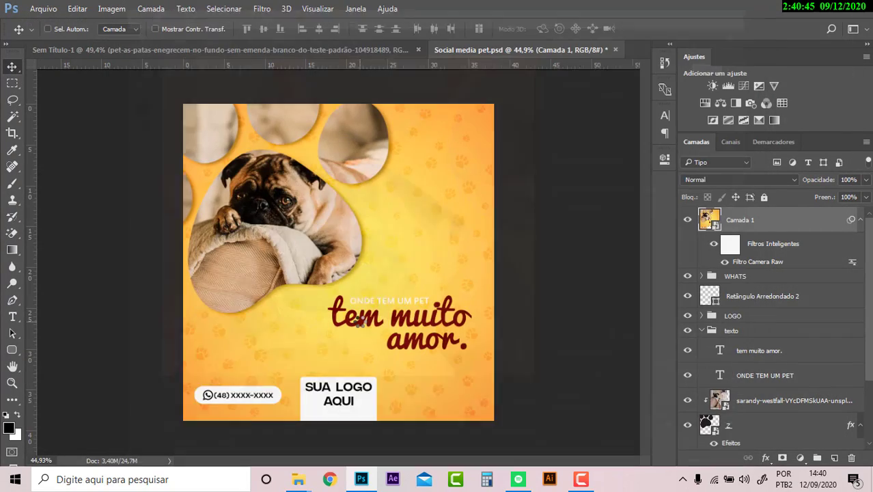
{"action": "mouse_move", "coordinate": [298, 479]}
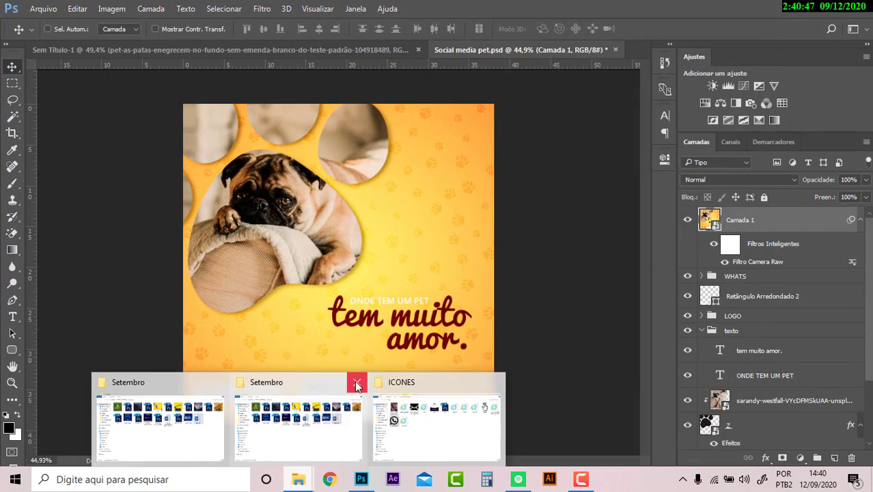
Step: Close the extra Setembro and ICONES Explorer windows and reveal the desktop
{"action": "left_click", "coordinate": [356, 385]}
{"action": "left_click", "coordinate": [293, 384]}
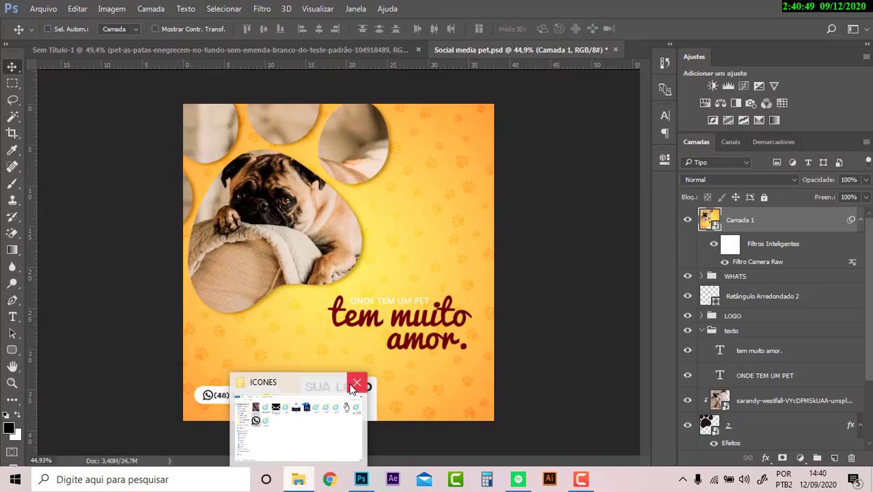
{"action": "left_click", "coordinate": [356, 383]}
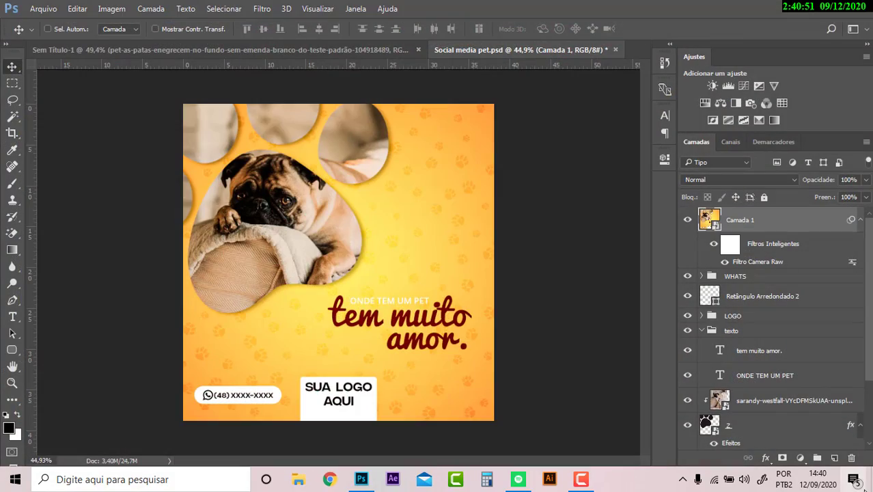
{"action": "left_click", "coordinate": [871, 478]}
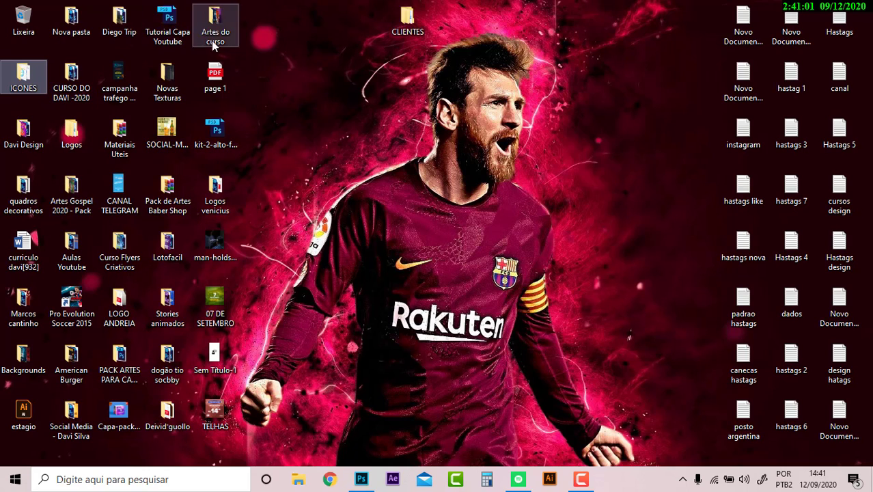
{"action": "left_click", "coordinate": [132, 127]}
{"action": "key", "text": "shift+Right"}
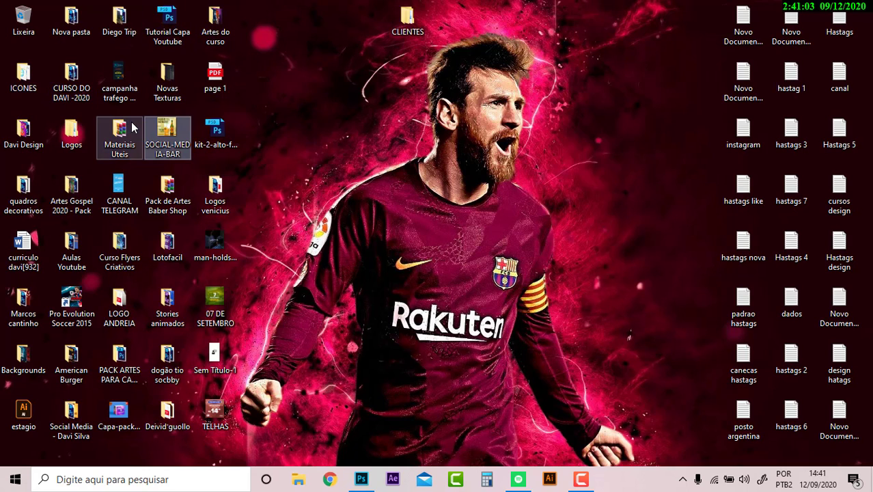
{"action": "left_click", "coordinate": [132, 127], "text": "ctrl"}
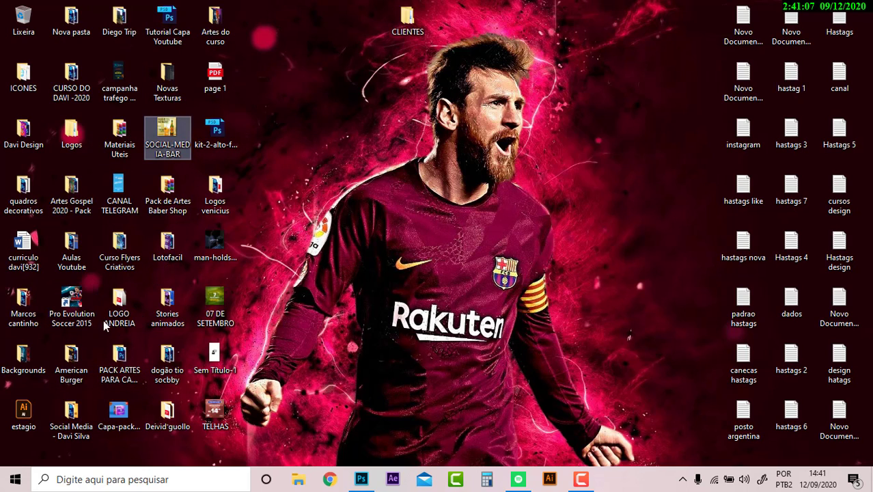
Step: Browse the Social Media project folder and open the exported Social-media-pet image
{"action": "left_click", "coordinate": [87, 416]}
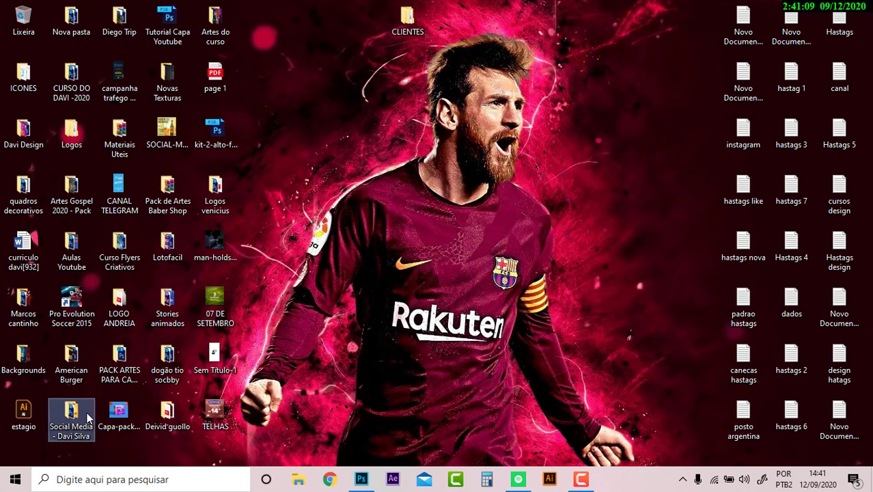
{"action": "double_click", "coordinate": [86, 416]}
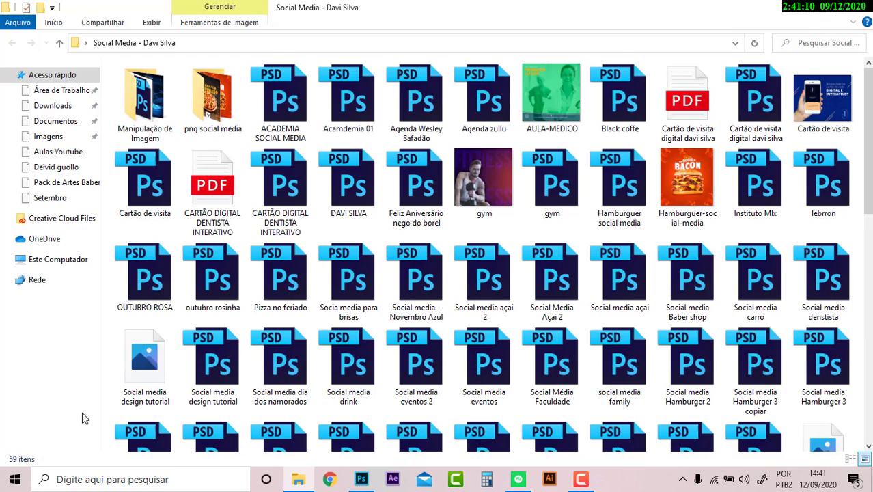
{"action": "double_click", "coordinate": [218, 106]}
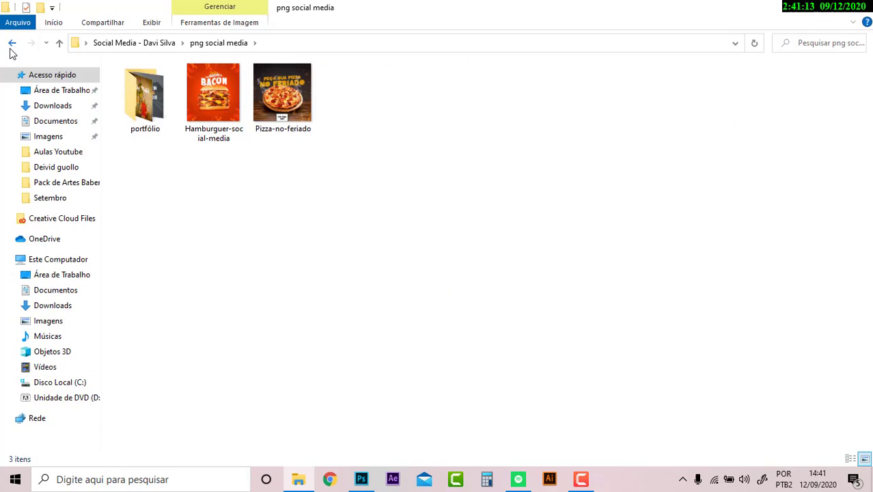
{"action": "left_click", "coordinate": [11, 43]}
{"action": "scroll", "coordinate": [157, 422], "scroll_direction": "down", "scroll_amount": 3}
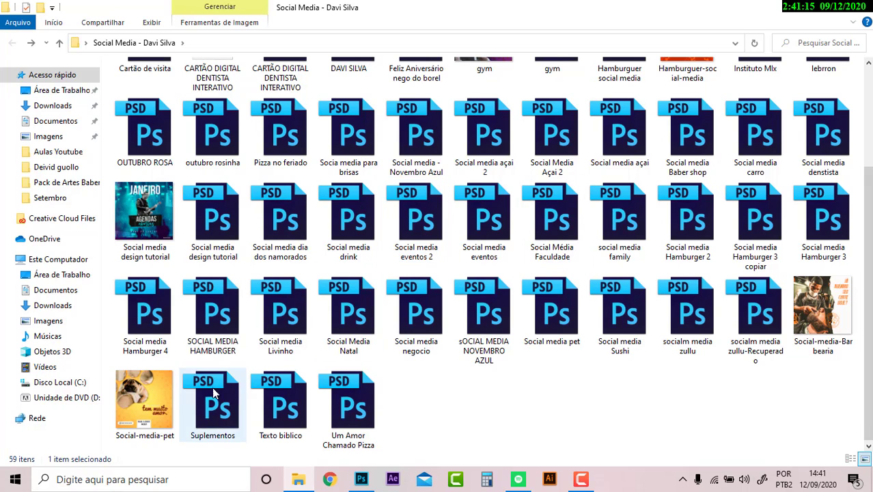
{"action": "left_click", "coordinate": [170, 401]}
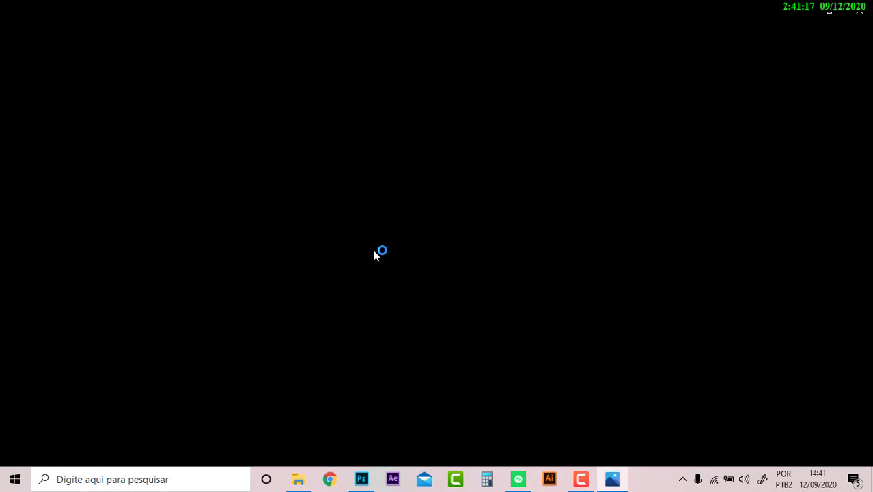